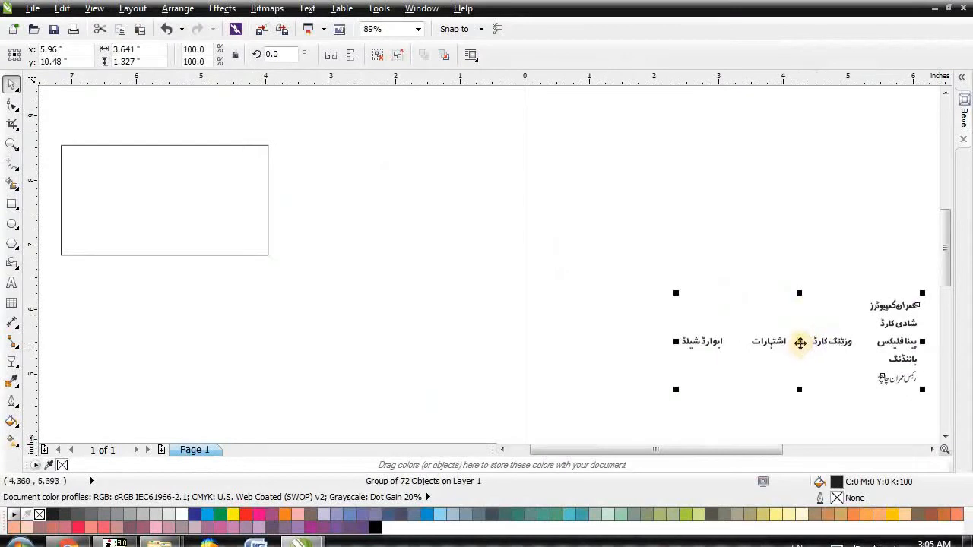
# Step: Zoom in on the Urdu heading text lines
pyautogui.scroll(-2, 428, 225)
pyautogui.press('F2')
pyautogui.moveTo(178, 239); pyautogui.dragTo(606, 362)
pyautogui.scroll(1, 146, 159)
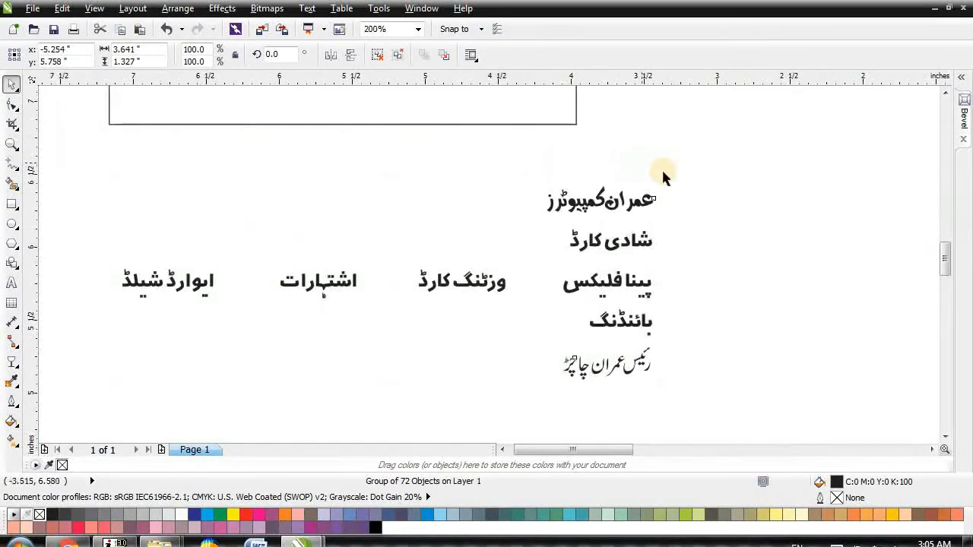
pyautogui.scroll(1, 644, 163)
pyautogui.press('Escape')
pyautogui.scroll(1, 658, 245)
pyautogui.click(605, 257)
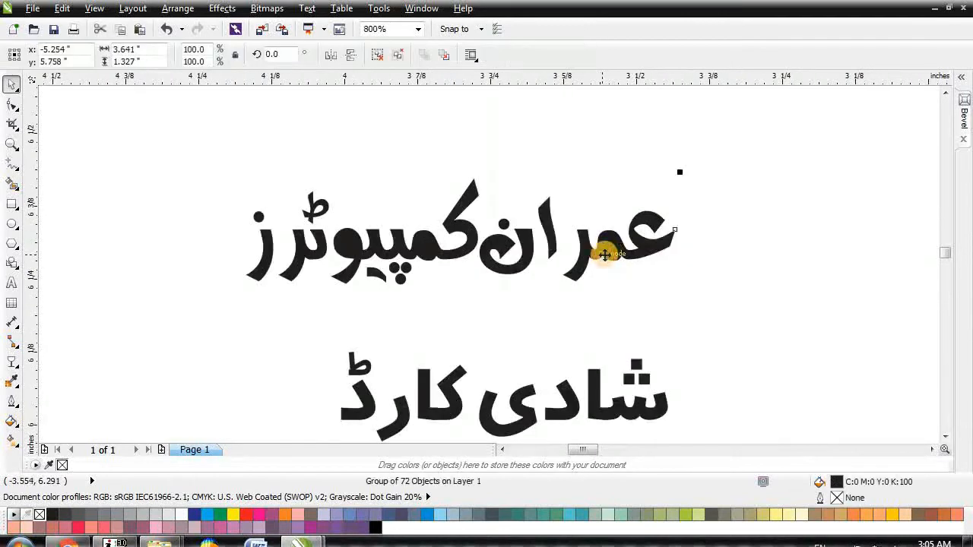
pyautogui.click(772, 207)
pyautogui.scroll(-1, 753, 210)
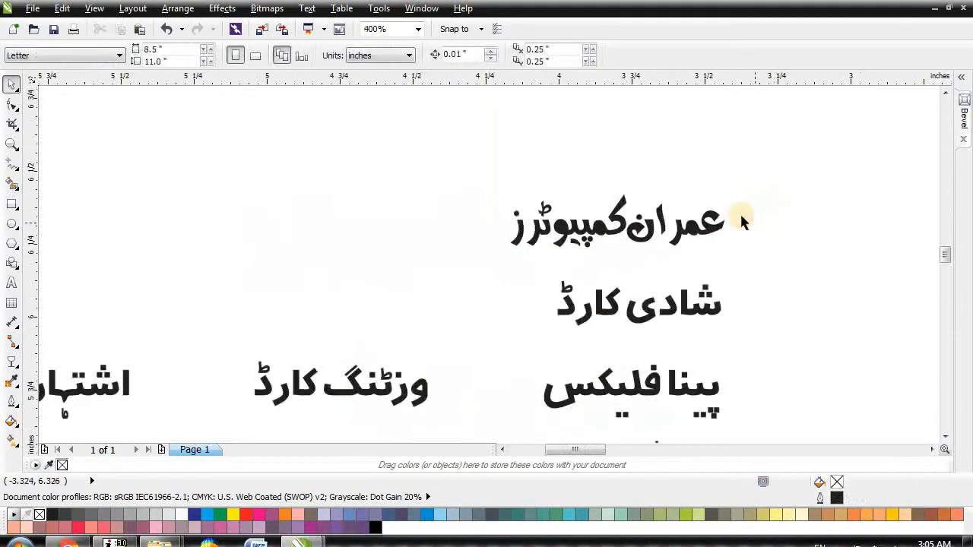
pyautogui.scroll(1, 735, 213)
pyautogui.scroll(1, 735, 212)
# Step: Nudge the first word's alif and noon closer together
pyautogui.click(422, 205)
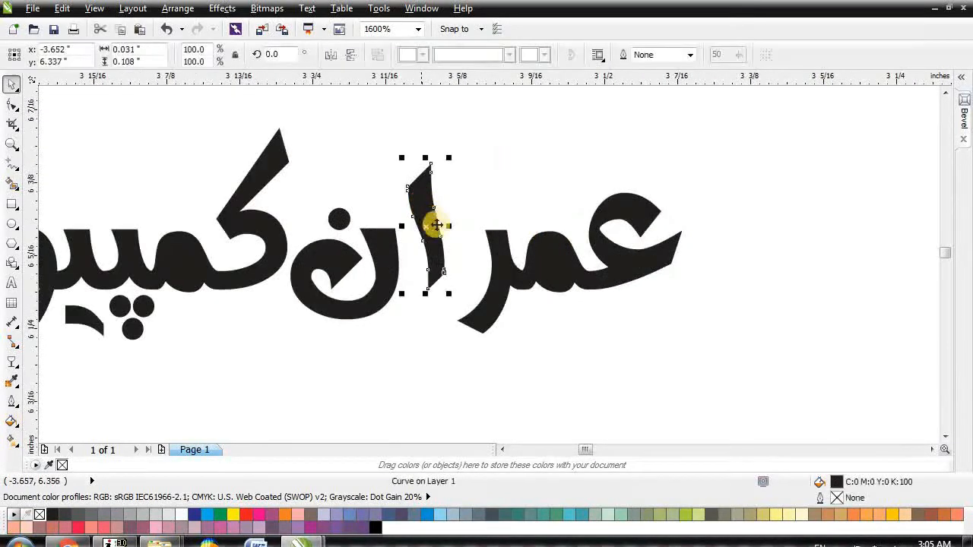
pyautogui.click(391, 278)
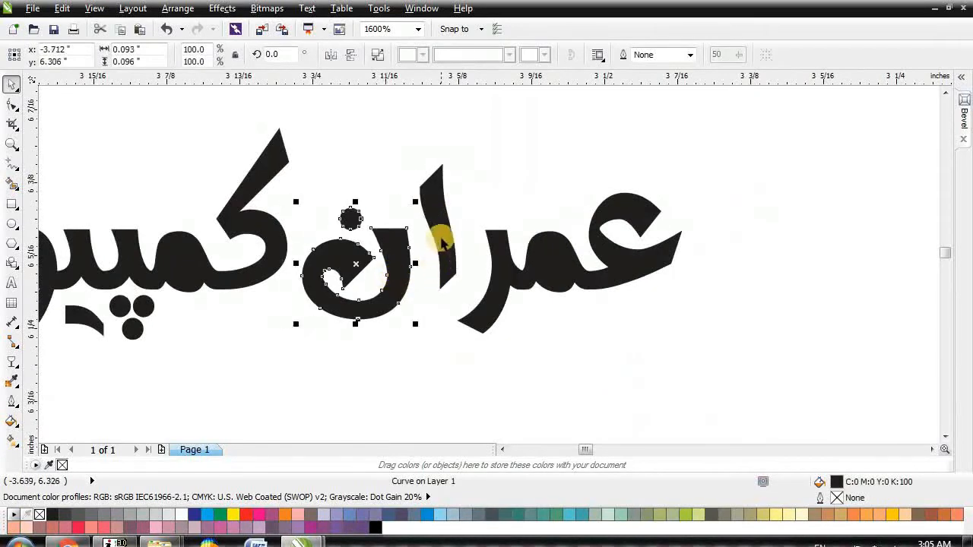
pyautogui.keyDown('shift'); pyautogui.click(441, 239); pyautogui.keyUp('shift')
pyautogui.press('Right')
pyautogui.click(391, 296)
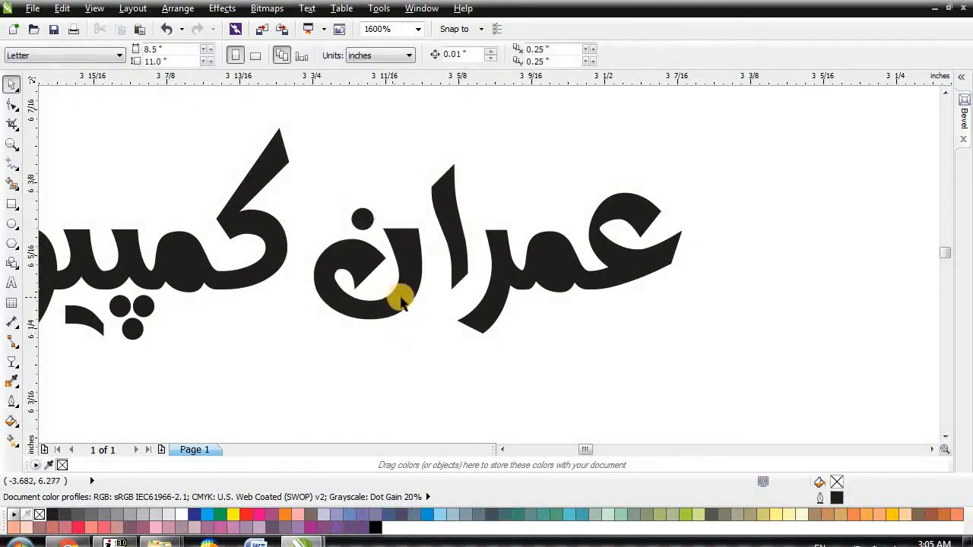
# Step: Nudge the heading's second word toward the first
pyautogui.scroll(-1, 558, 206)
pyautogui.moveTo(127, 142); pyautogui.dragTo(449, 326)
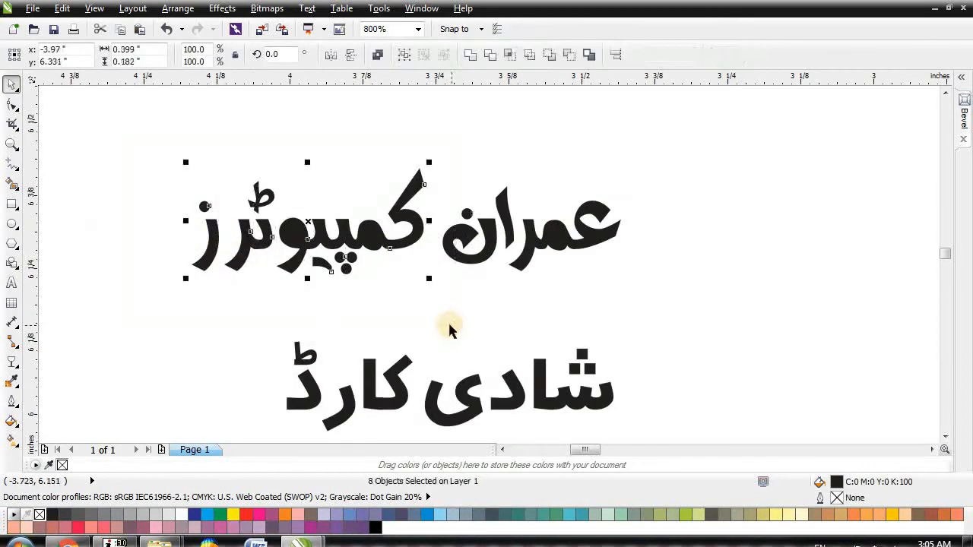
pyautogui.press('Right')
pyautogui.press('Right')
pyautogui.click(229, 296)
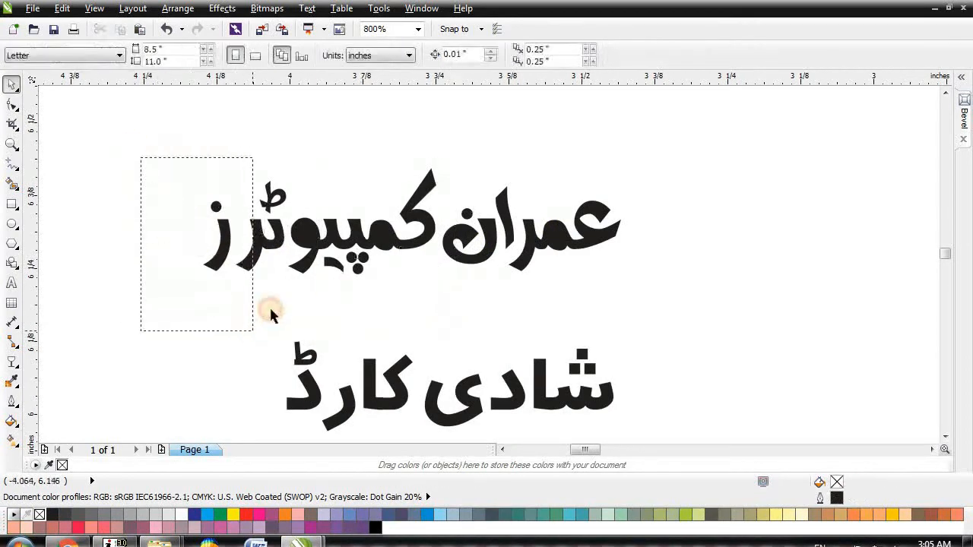
# Step: Combine all of the heading line's letters into one curve
pyautogui.moveTo(259, 323); pyautogui.dragTo(254, 327)
pyautogui.scroll(-1, 336, 275)
pyautogui.moveTo(223, 186); pyautogui.dragTo(511, 310)
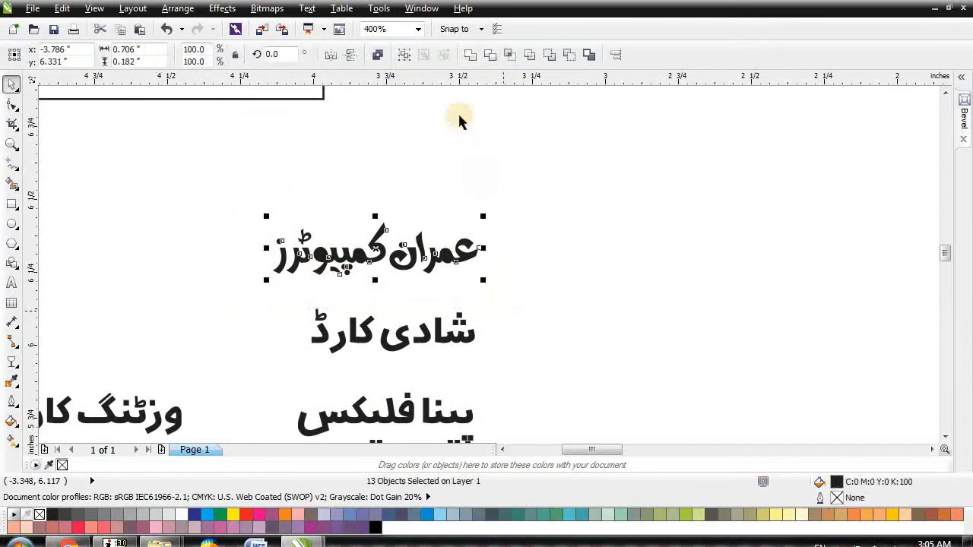
pyautogui.click(470, 55)
# Step: Nudge the letter ڈ of شادی کارڈ right, closer to the rest of the word
pyautogui.scroll(-1, 652, 283)
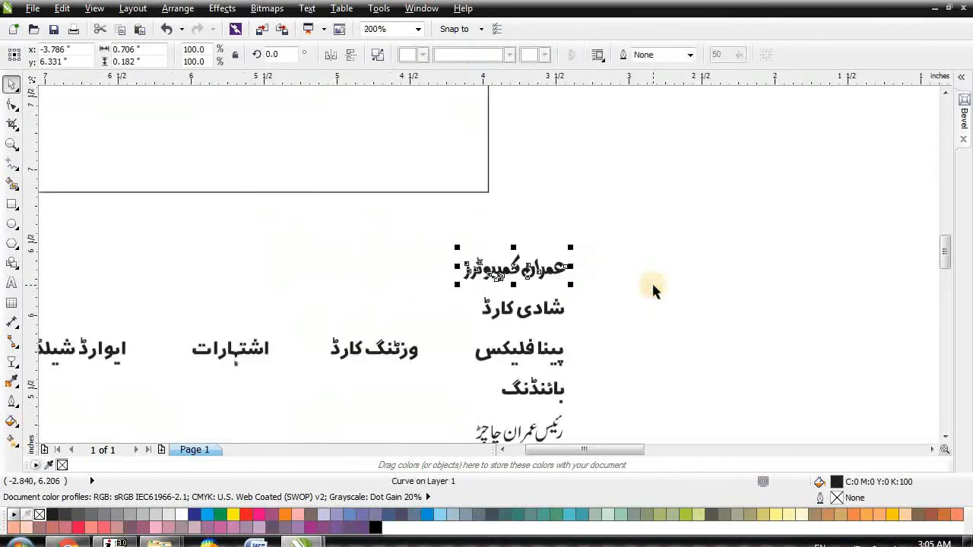
pyautogui.scroll(1, 542, 330)
pyautogui.scroll(1, 452, 262)
pyautogui.moveTo(273, 174); pyautogui.dragTo(357, 344)
pyautogui.press('Right')
pyautogui.moveTo(263, 195); pyautogui.dragTo(468, 343)
pyautogui.press('Right')
pyautogui.press('Right')
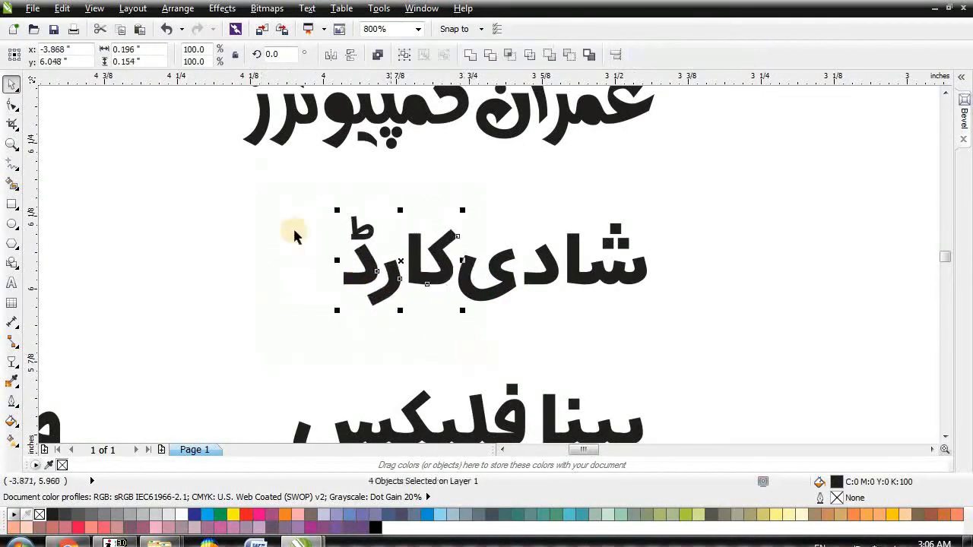
# Step: Combine شادی کارڈ into one curve
pyautogui.moveTo(679, 336); pyautogui.dragTo(679, 335)
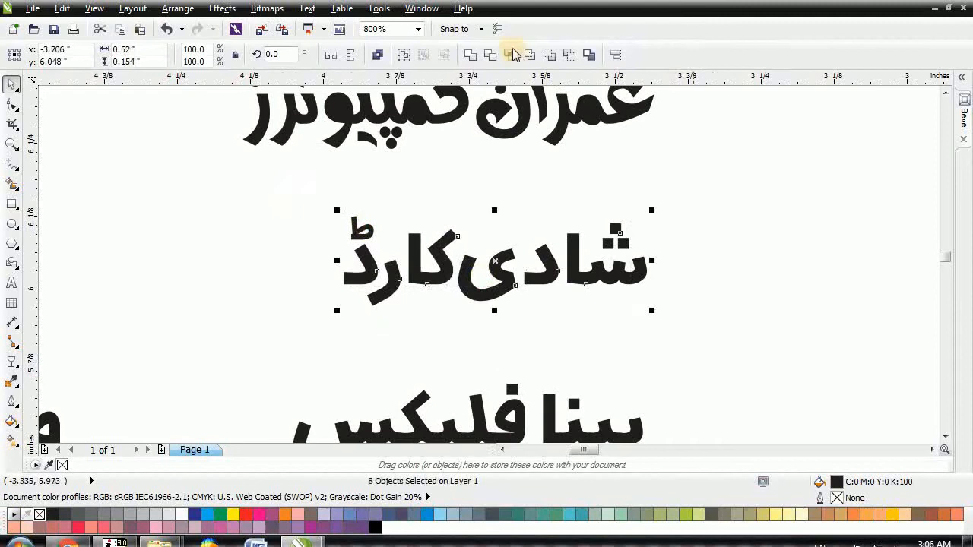
pyautogui.click(470, 54)
pyautogui.scroll(-1, 634, 200)
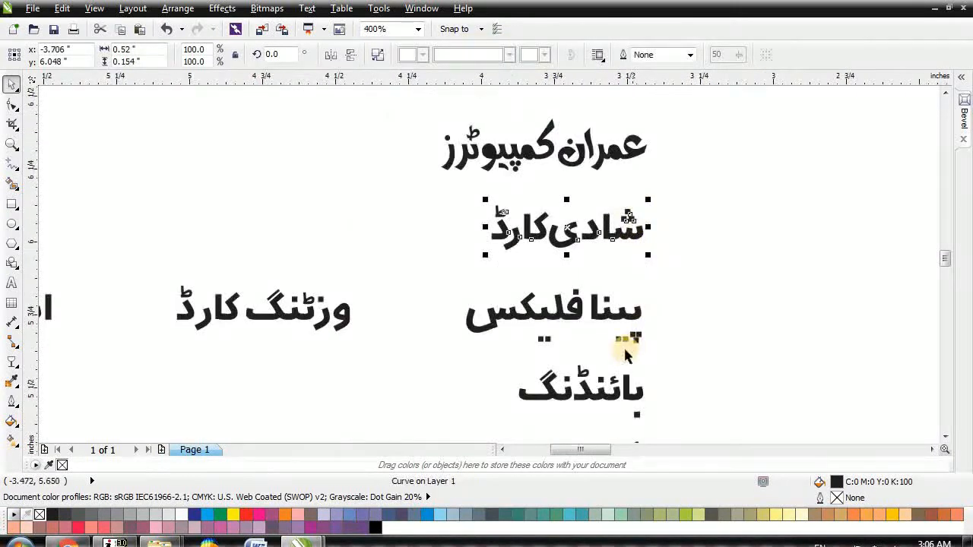
pyautogui.scroll(1, 628, 347)
# Step: Close the gap between پینا and فلیکس and combine پینافلیکس into one curve
pyautogui.moveTo(714, 361); pyautogui.dragTo(536, 212)
pyautogui.press('Left')
pyautogui.press('Left')
pyautogui.moveTo(688, 363); pyautogui.dragTo(257, 191)
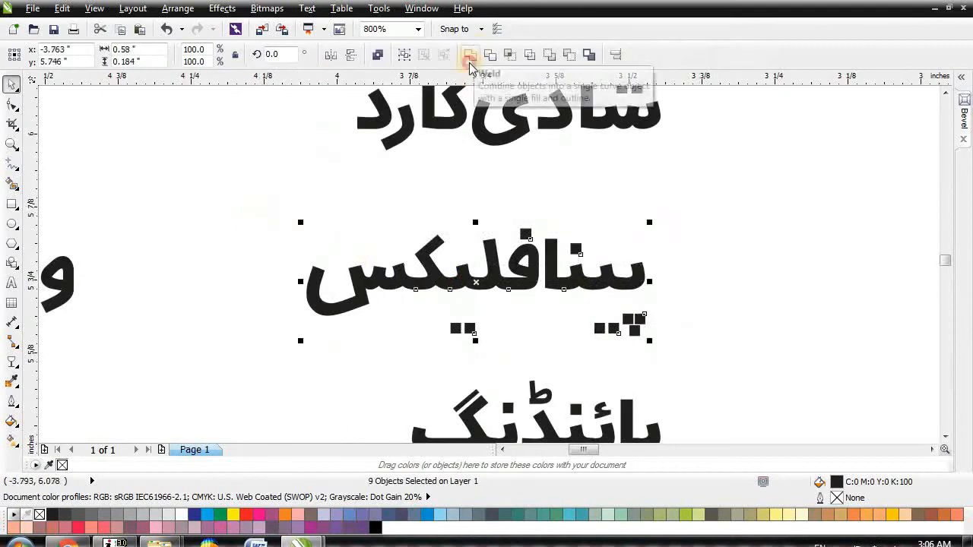
pyautogui.click(471, 55)
pyautogui.scroll(-1, 651, 217)
pyautogui.scroll(1, 446, 234)
# Step: Tighten ڈ and کارڈ toward وزٹنگ, then combine وزٹنگ کارڈ into one curve
pyautogui.moveTo(305, 169); pyautogui.dragTo(408, 331)
pyautogui.press('Right')
pyautogui.press('Right')
pyautogui.moveTo(278, 133); pyautogui.dragTo(513, 343)
pyautogui.press('Right')
pyautogui.press('Right')
pyautogui.moveTo(519, 254); pyautogui.dragTo(760, 386)
pyautogui.click(466, 61)
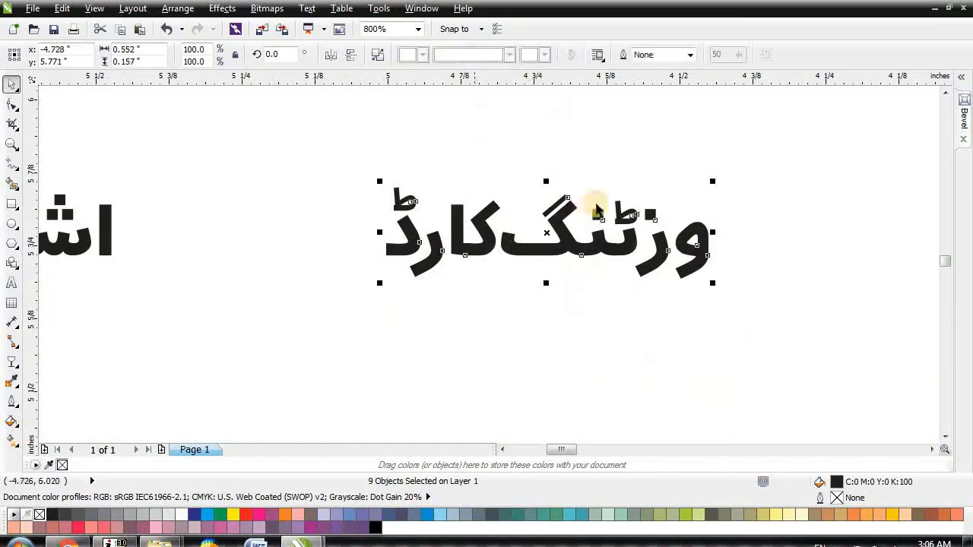
pyautogui.scroll(-2, 441, 210)
pyautogui.scroll(2, 195, 176)
# Step: Nudge the final letters of اشتہارات closer and combine the word into one curve
pyautogui.moveTo(200, 174); pyautogui.dragTo(327, 296)
pyautogui.press('Right')
pyautogui.moveTo(167, 143); pyautogui.dragTo(472, 347)
pyautogui.moveTo(571, 334); pyautogui.dragTo(572, 334)
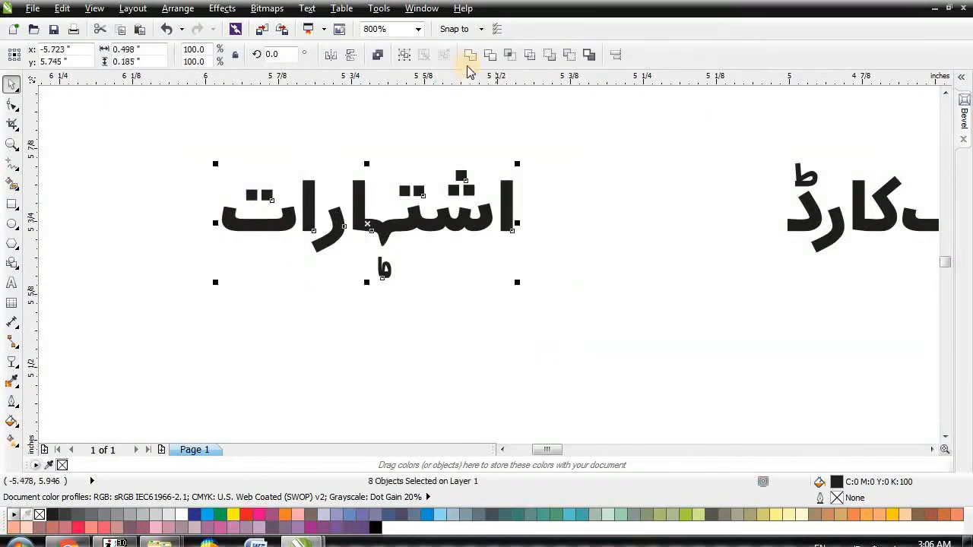
pyautogui.click(469, 61)
pyautogui.scroll(-2, 532, 223)
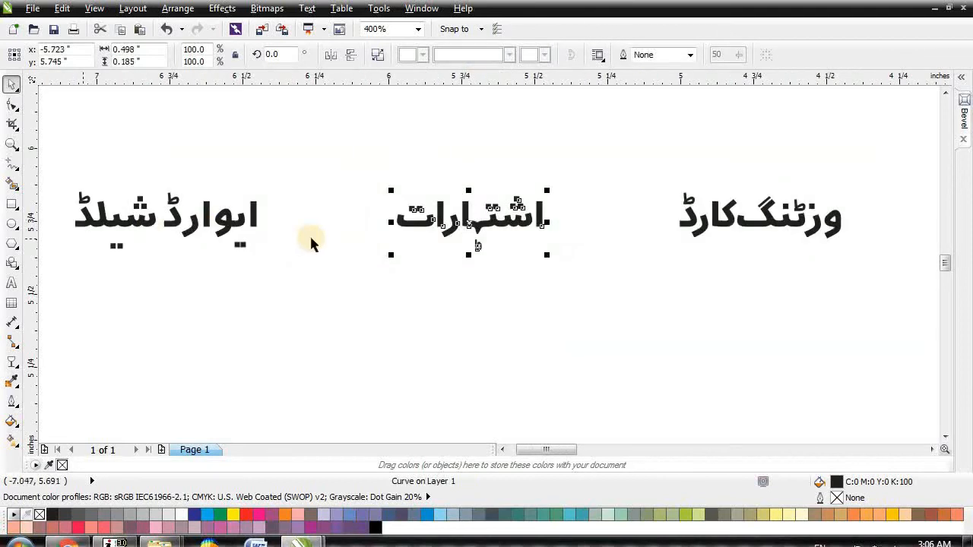
pyautogui.scroll(-2, 180, 228)
pyautogui.scroll(2, 87, 215)
# Step: Combine all letters of ایوارڈ شیلڈ into one curve
pyautogui.moveTo(341, 364); pyautogui.dragTo(343, 369)
pyautogui.moveTo(124, 167); pyautogui.dragTo(408, 368)
pyautogui.moveTo(140, 167); pyautogui.dragTo(553, 394)
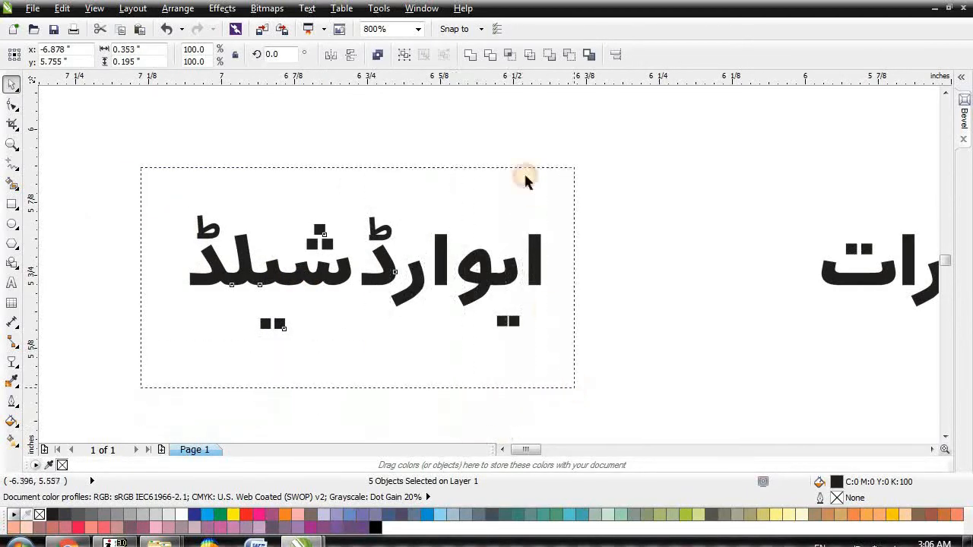
pyautogui.click(469, 55)
pyautogui.scroll(-2, 499, 221)
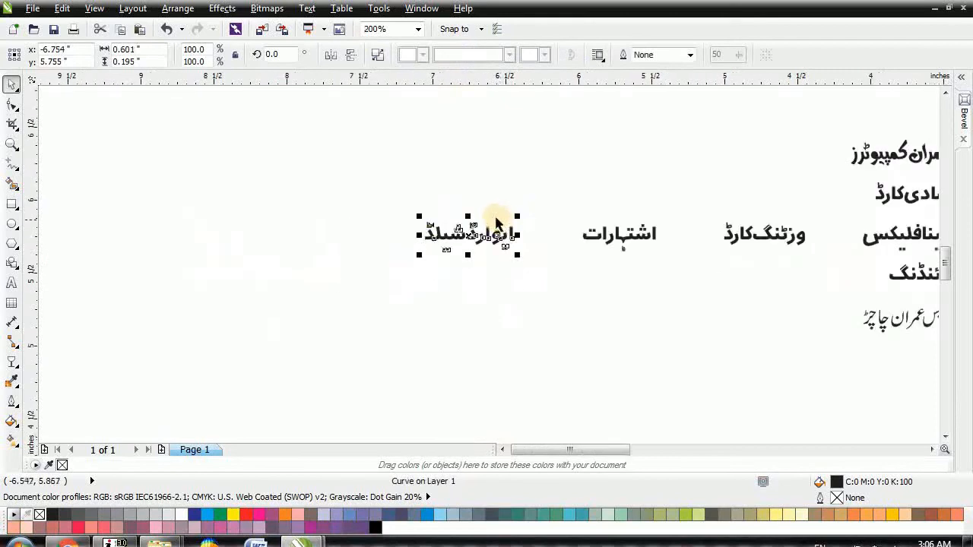
pyautogui.scroll(-1, 176, 243)
pyautogui.click(11, 283)
pyautogui.click(76, 232)
pyautogui.write('password')
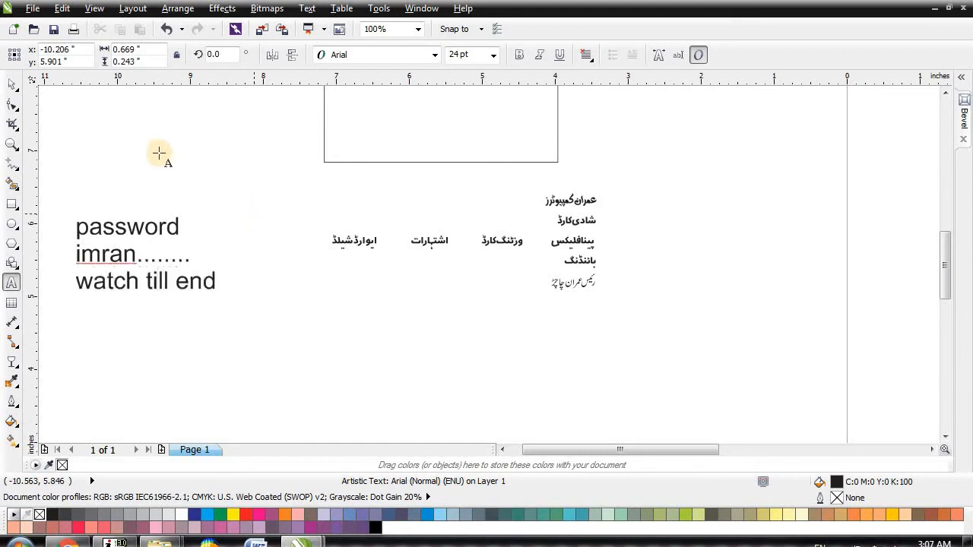
pyautogui.click(9, 85)
pyautogui.press('Delete')
pyautogui.click(220, 253)
pyautogui.moveTo(551, 248); pyautogui.dragTo(661, 299)
pyautogui.moveTo(169, 136); pyautogui.dragTo(444, 243)
# Step: Combine بائنڈنگ into one curve
pyautogui.click(470, 57)
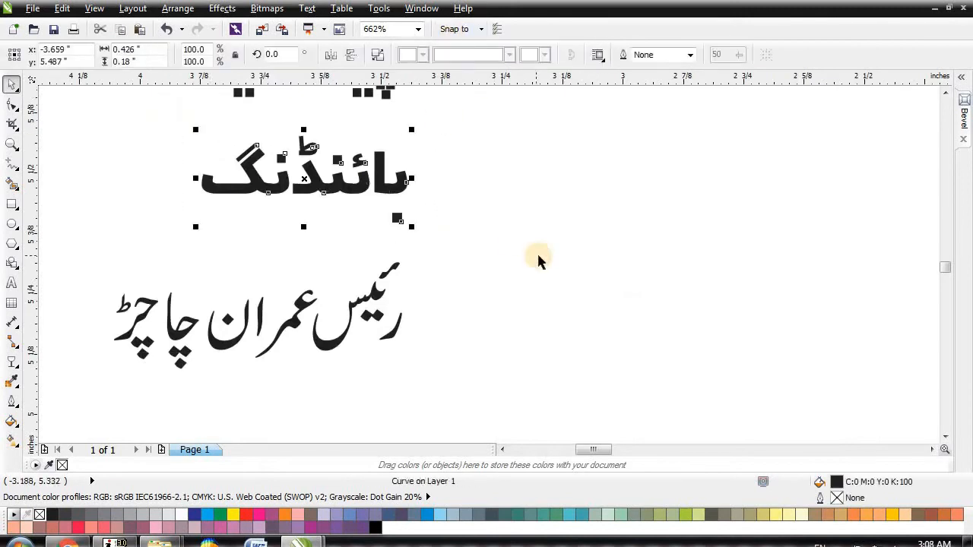
pyautogui.scroll(-1, 536, 252)
pyautogui.click(401, 303)
pyautogui.scroll(1, 402, 303)
pyautogui.scroll(1, 401, 303)
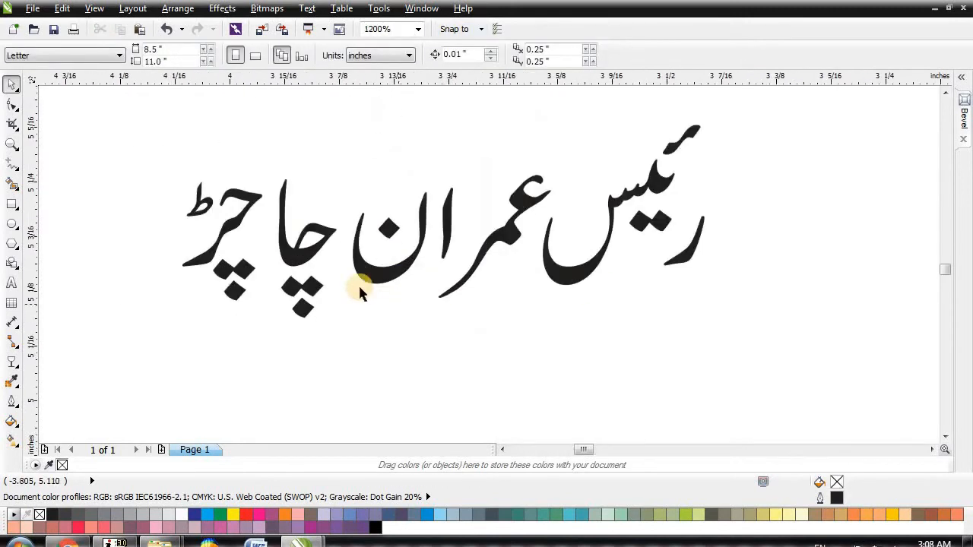
# Step: Nudge the name line's left letters rightward in stages to close the gaps
pyautogui.moveTo(130, 157); pyautogui.dragTo(278, 344)
pyautogui.press('Right')
pyautogui.moveTo(166, 152); pyautogui.dragTo(362, 359)
pyautogui.press('Right')
pyautogui.moveTo(131, 120); pyautogui.dragTo(379, 330)
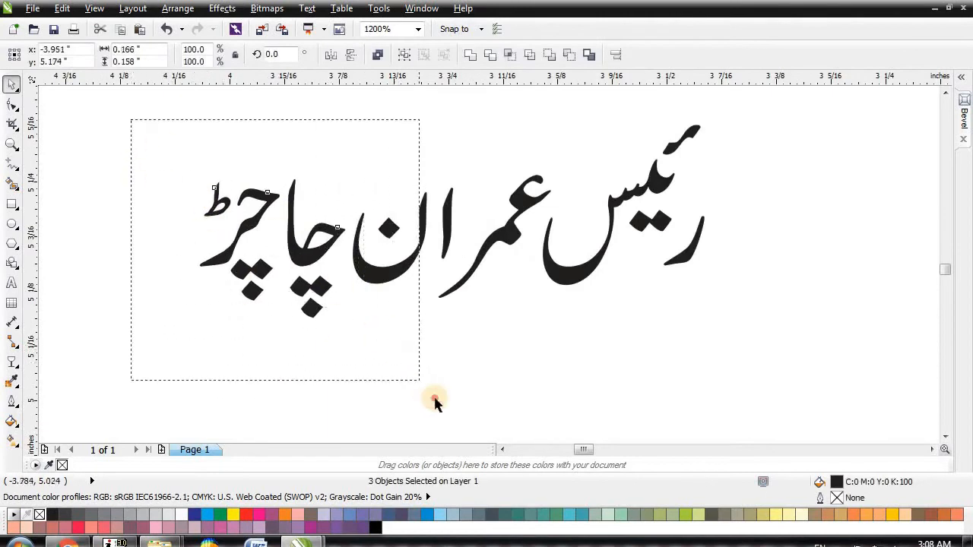
pyautogui.moveTo(380, 369); pyautogui.dragTo(380, 369)
pyautogui.press('Right')
pyautogui.moveTo(174, 148); pyautogui.dragTo(474, 385)
pyautogui.press('Right')
pyautogui.press('Right')
pyautogui.moveTo(182, 127); pyautogui.dragTo(490, 335)
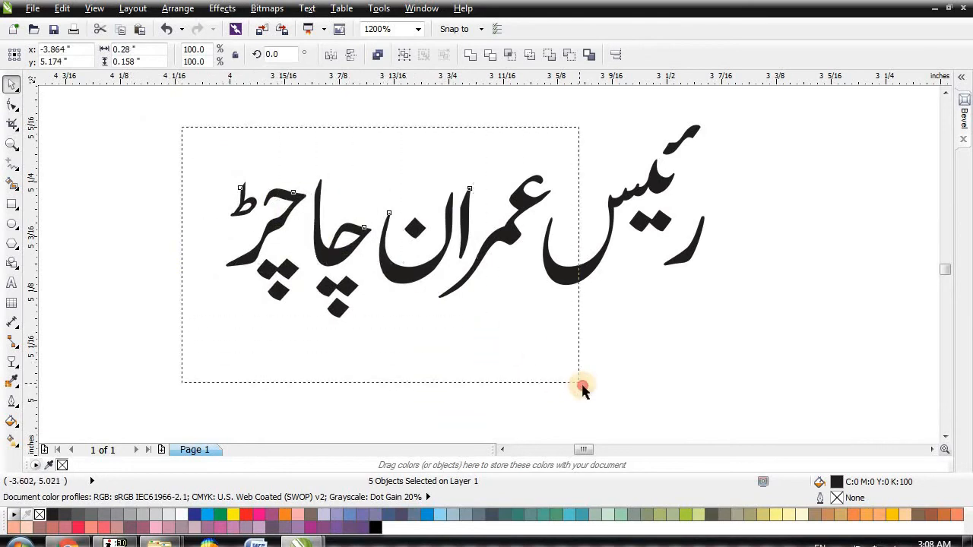
pyautogui.moveTo(581, 388); pyautogui.dragTo(581, 387)
pyautogui.press('Right')
# Step: Combine the whole name line into one curve and zoom out to all objects
pyautogui.moveTo(183, 127); pyautogui.dragTo(764, 341)
pyautogui.click(677, 251)
pyautogui.click(682, 251)
pyautogui.click(659, 263)
pyautogui.scroll(-2, 659, 263)
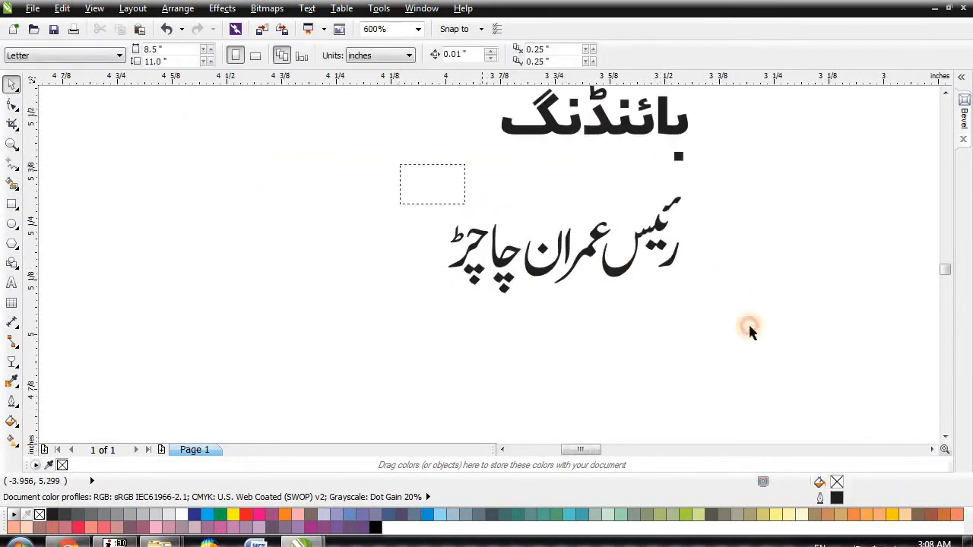
pyautogui.moveTo(739, 320); pyautogui.dragTo(783, 350)
pyautogui.click(471, 55)
pyautogui.press('F4')
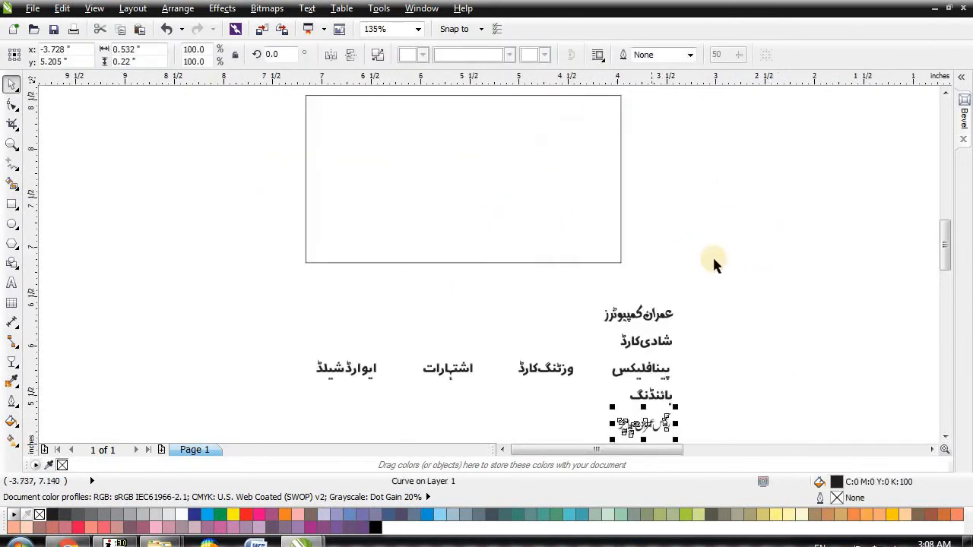
# Step: Move the heading into the top of the card and enlarge it
pyautogui.click(636, 314)
pyautogui.moveTo(636, 314)
pyautogui.mouseDown()
pyautogui.moveTo(575, 122)
pyautogui.moveTo(435, 224)
pyautogui.mouseUp()
pyautogui.moveTo(435, 162); pyautogui.dragTo(422, 162)
pyautogui.click(652, 178)
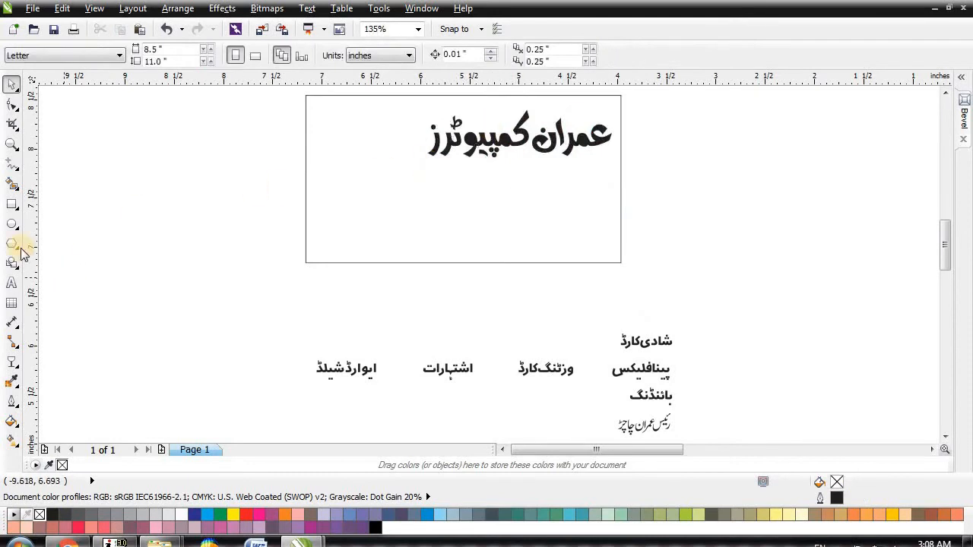
# Step: Shorten the rectangle into a 0.767-inch band around the heading and convert it to curves
pyautogui.scroll(-2, 387, 340)
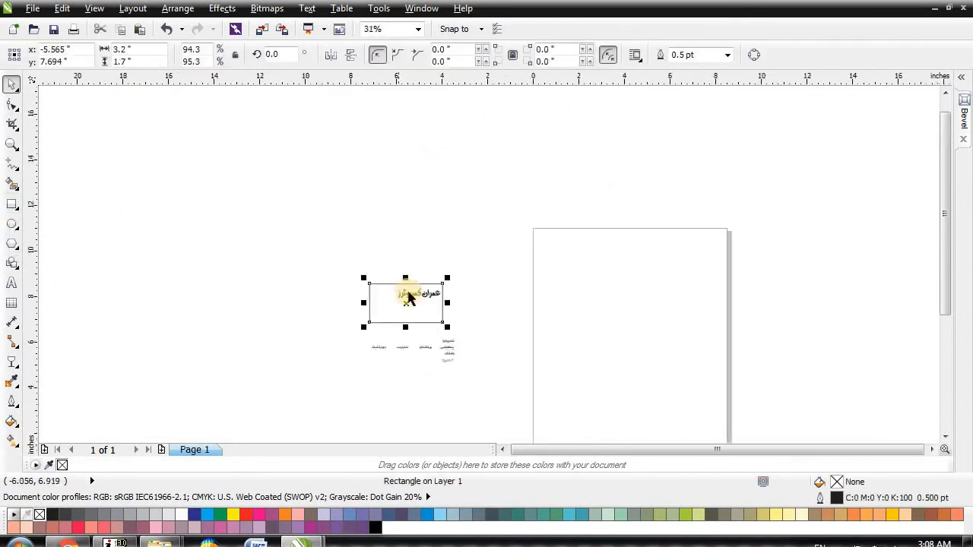
pyautogui.scroll(1, 401, 308)
pyautogui.scroll(1, 403, 355)
pyautogui.moveTo(421, 318); pyautogui.dragTo(396, 228)
pyautogui.scroll(1, 305, 158)
pyautogui.hotkey('ctrl', 'q')
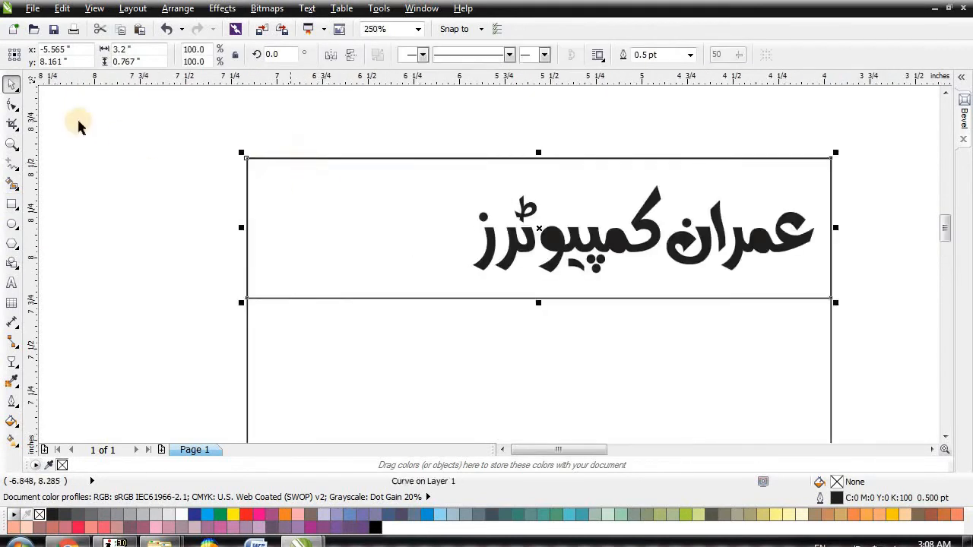
pyautogui.click(11, 103)
# Step: Turn the band's bottom edge into a curve and bend it into a sweeping arc
pyautogui.click(521, 299)
pyautogui.click(220, 56)
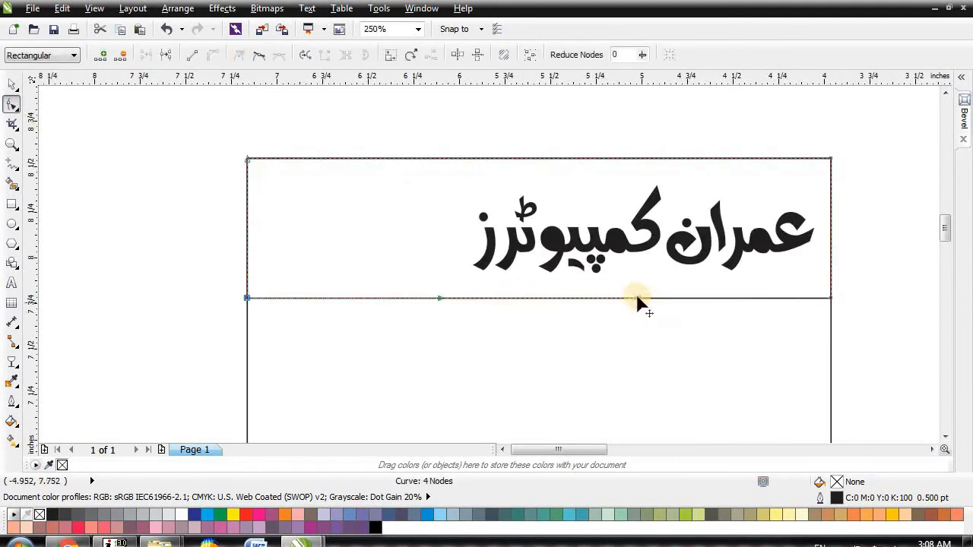
pyautogui.moveTo(831, 299); pyautogui.dragTo(830, 170)
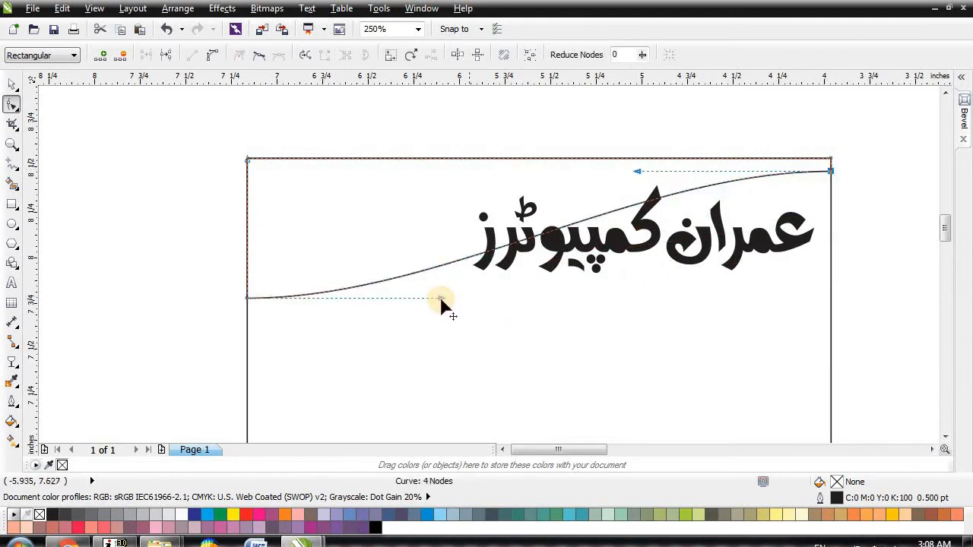
pyautogui.moveTo(440, 298); pyautogui.dragTo(307, 156)
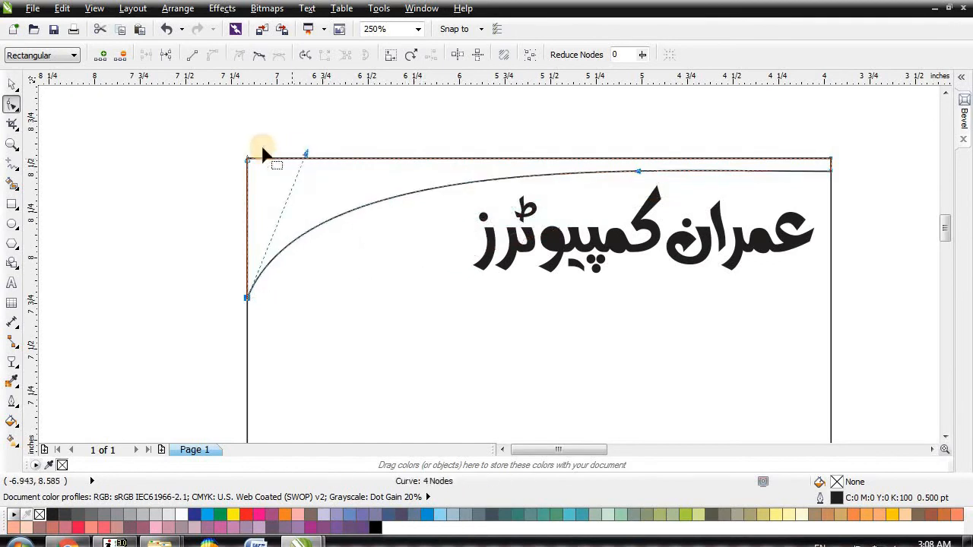
# Step: Delete the stray upper copy of the curve
pyautogui.click(9, 84)
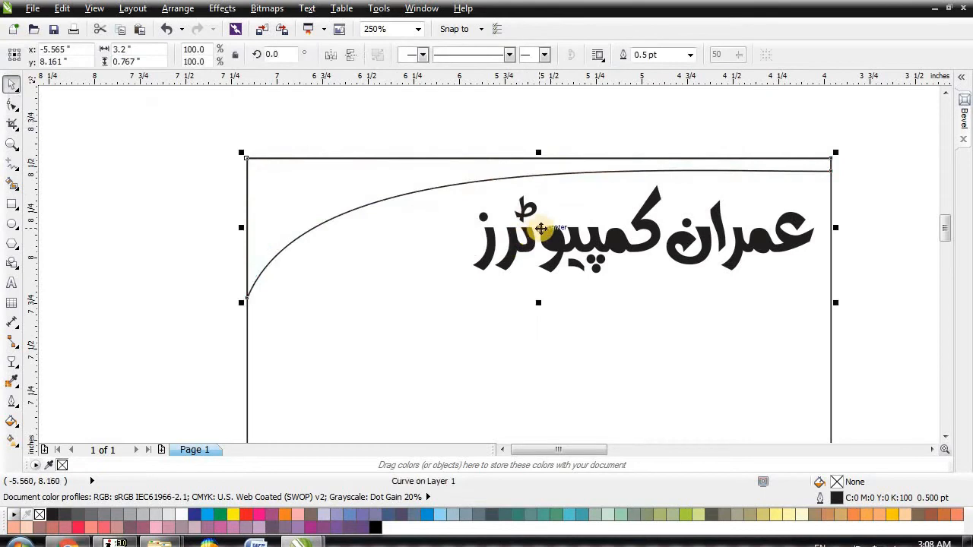
pyautogui.moveTo(539, 228); pyautogui.dragTo(531, 217)
pyautogui.click(552, 150)
pyautogui.click(410, 146)
pyautogui.press('Delete')
# Step: Drag the curve's left end node down the card's left edge
pyautogui.click(335, 159)
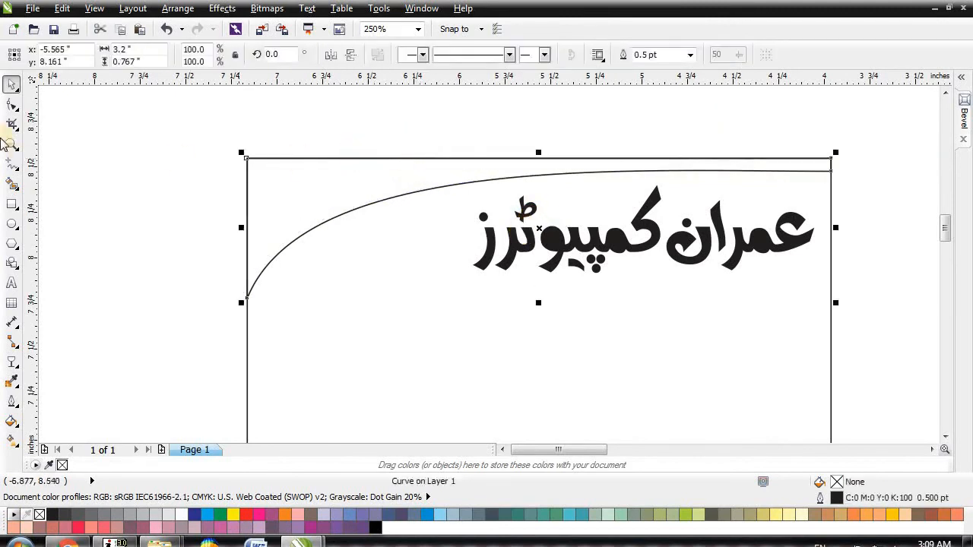
pyautogui.press('F10')
pyautogui.moveTo(247, 301); pyautogui.dragTo(234, 363)
pyautogui.click(11, 83)
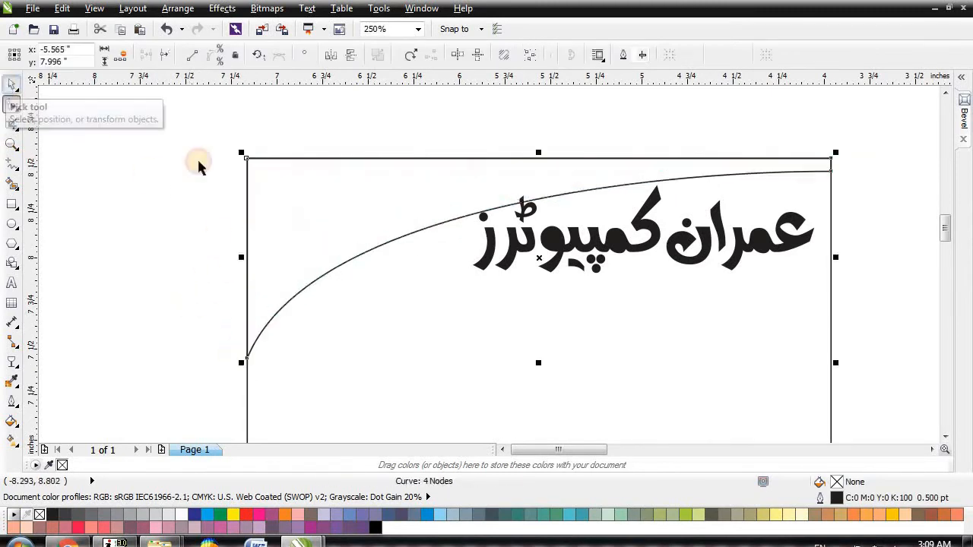
# Step: Shrink a copy of the curve to about 89% and select all four nested curves
pyautogui.moveTo(839, 365); pyautogui.dragTo(618, 289)
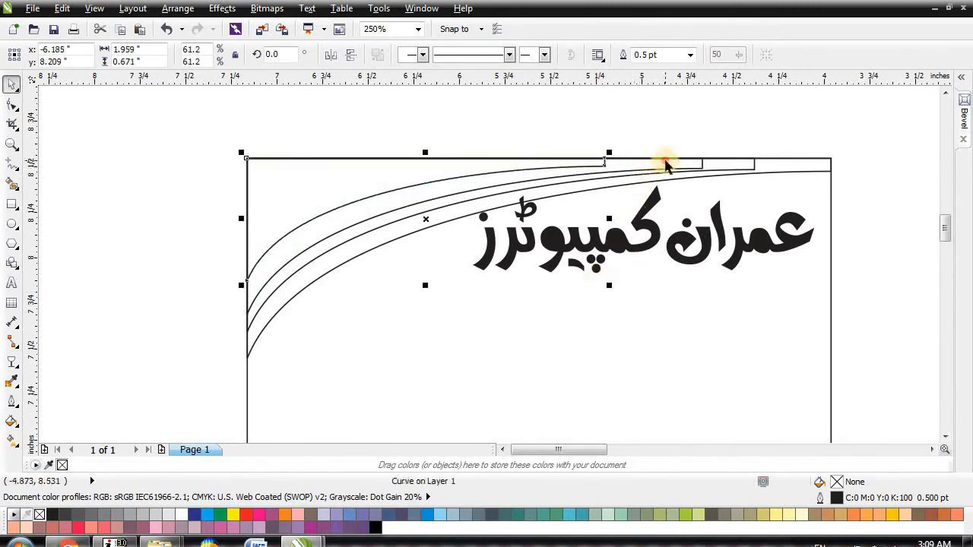
pyautogui.keyDown('shift'); pyautogui.click(722, 172); pyautogui.keyUp('shift')
pyautogui.keyDown('shift'); pyautogui.click(740, 164); pyautogui.keyUp('shift')
pyautogui.keyDown('shift'); pyautogui.click(783, 168); pyautogui.keyUp('shift')
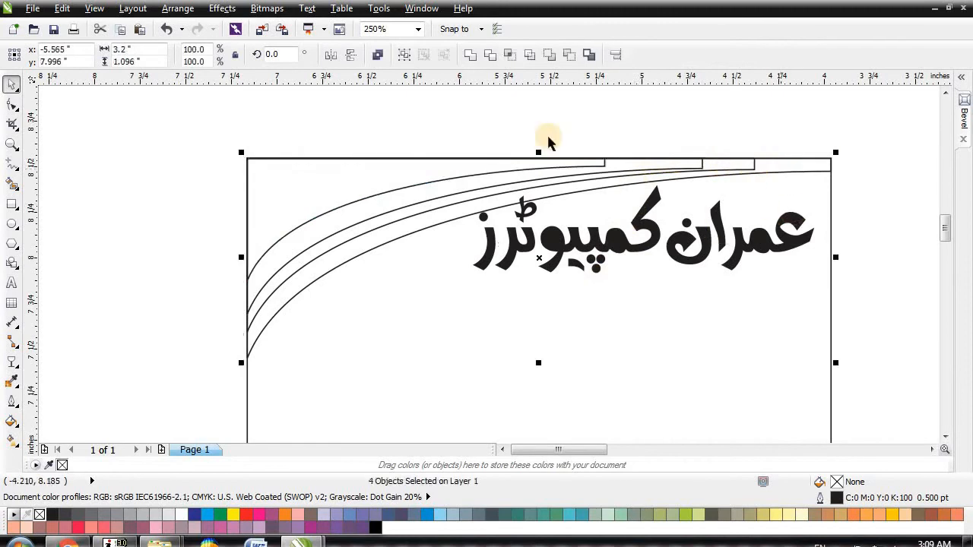
# Step: Enlarge the four curves together and nudge them right and up past the card's corner
pyautogui.scroll(-1, 545, 136)
pyautogui.moveTo(700, 258); pyautogui.dragTo(719, 264)
pyautogui.scroll(1, 498, 133)
pyautogui.press('Right')
pyautogui.press('Right')
pyautogui.press('Right')
pyautogui.press('Right')
pyautogui.press('Up')
pyautogui.click(528, 146)
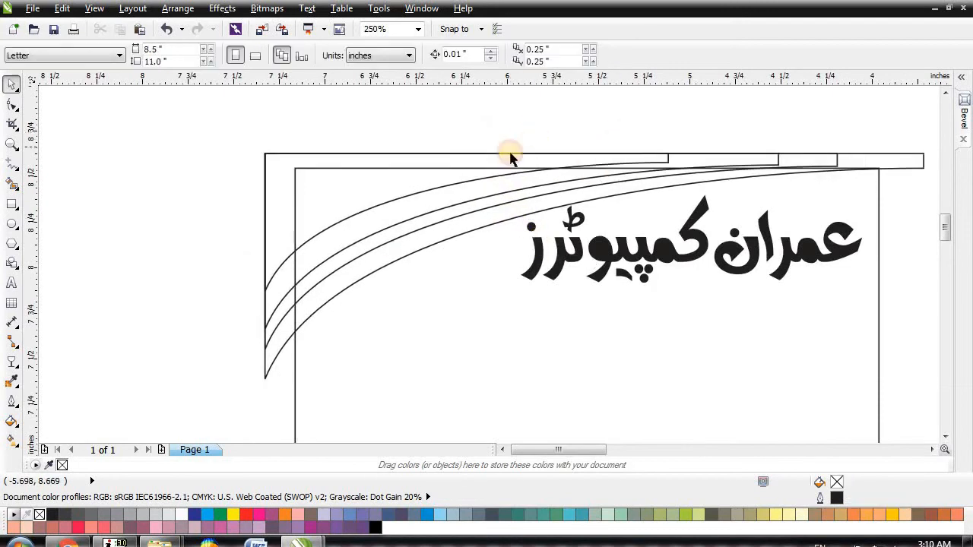
pyautogui.click(263, 361)
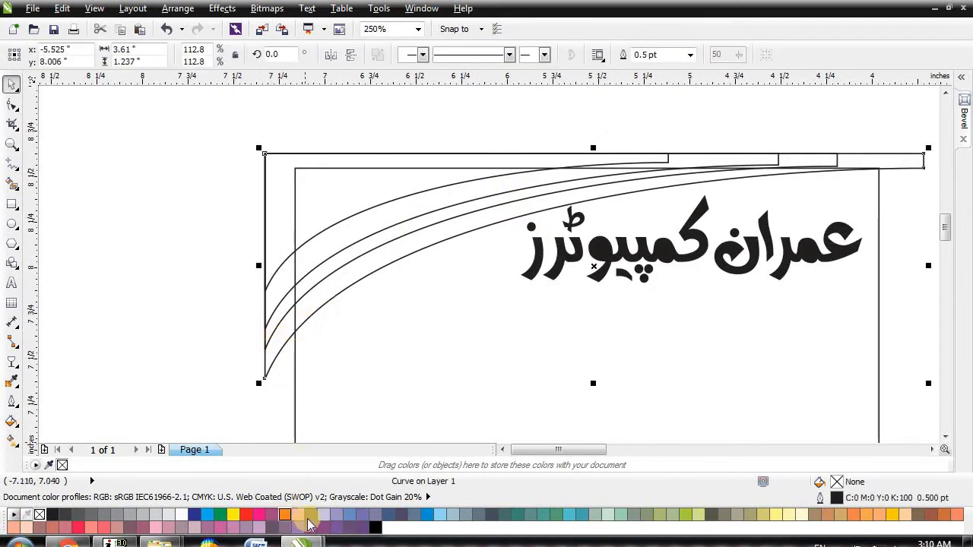
# Step: Fill the outer three curves lavender, salmon pink and yellow-orange
pyautogui.click(309, 289)
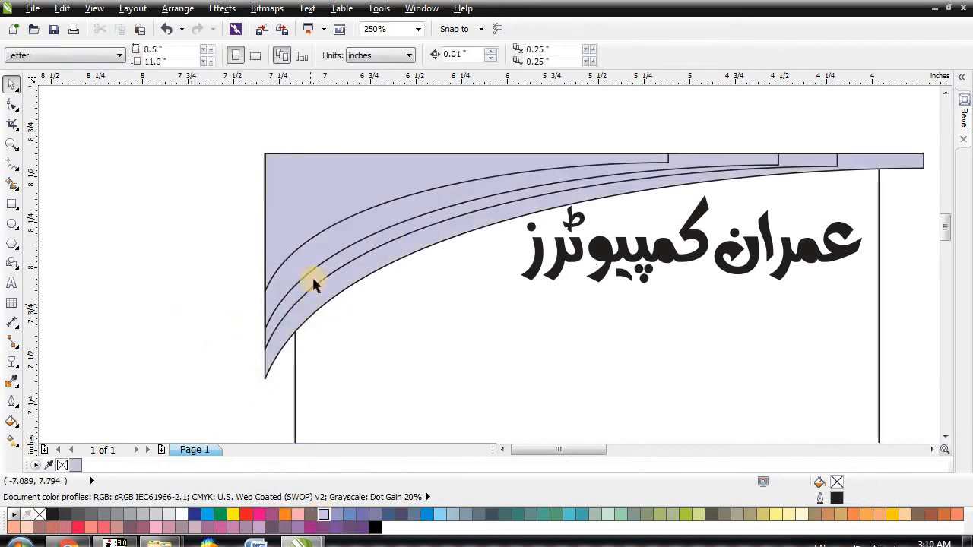
pyautogui.click(297, 517)
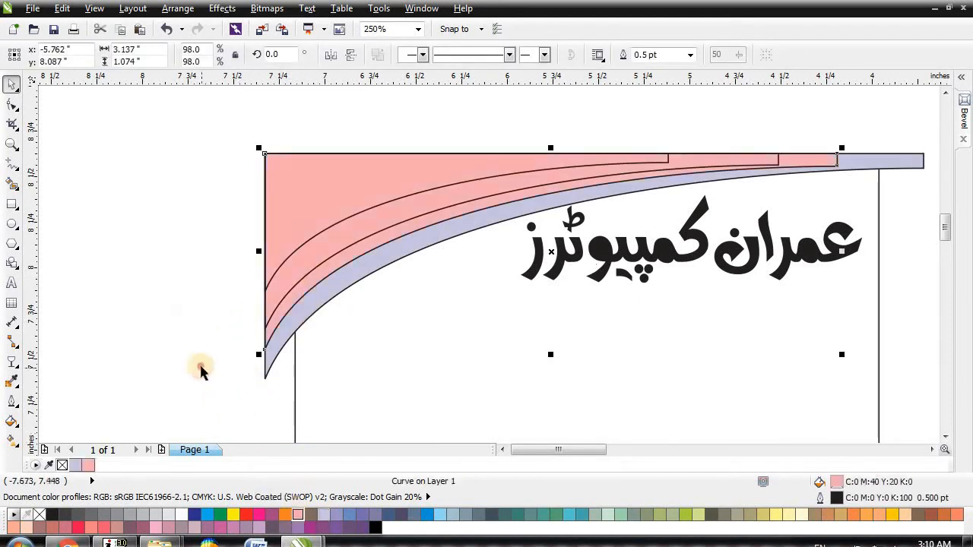
pyautogui.click(202, 369)
pyautogui.click(329, 250)
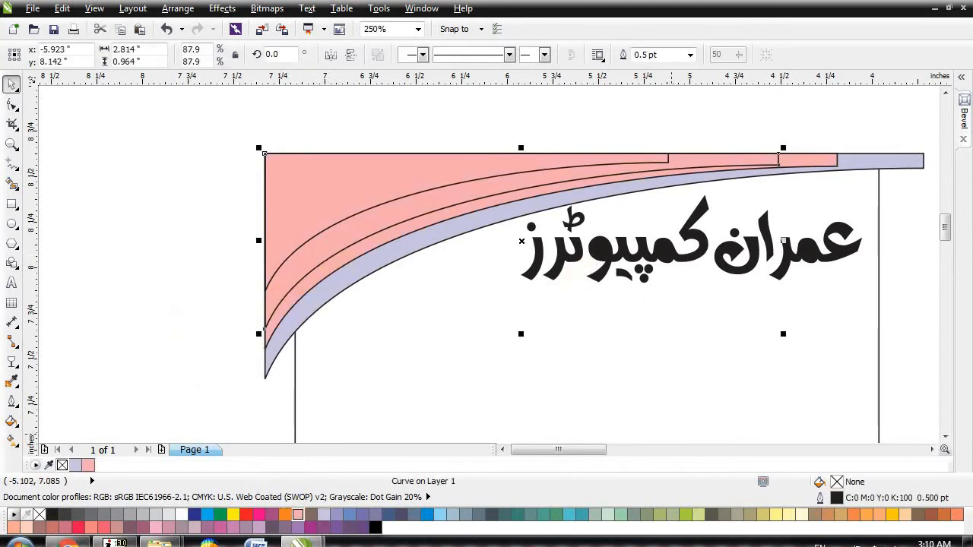
pyautogui.click(893, 515)
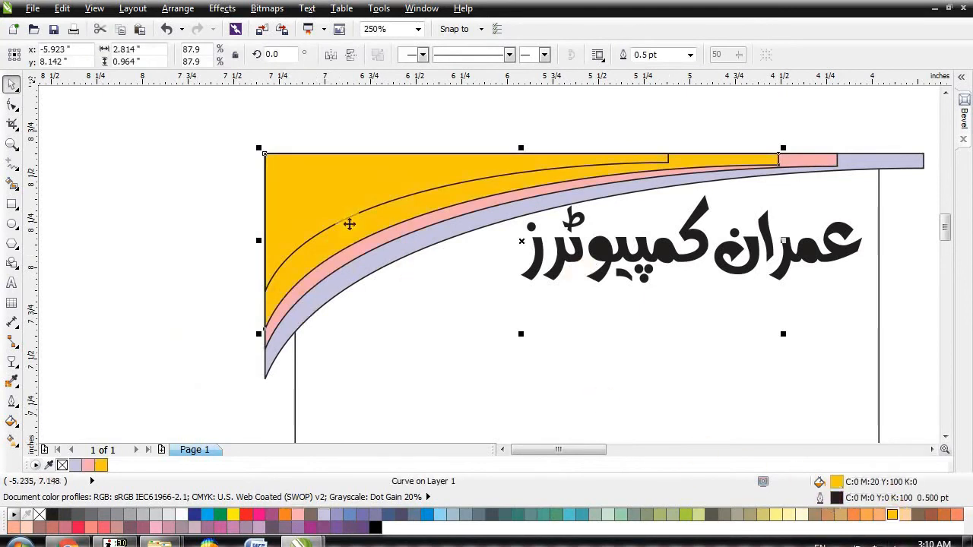
# Step: Make a scaled-down copy of the yellow curve and fill it olive green
pyautogui.click(355, 225)
pyautogui.moveTo(466, 221); pyautogui.dragTo(471, 229)
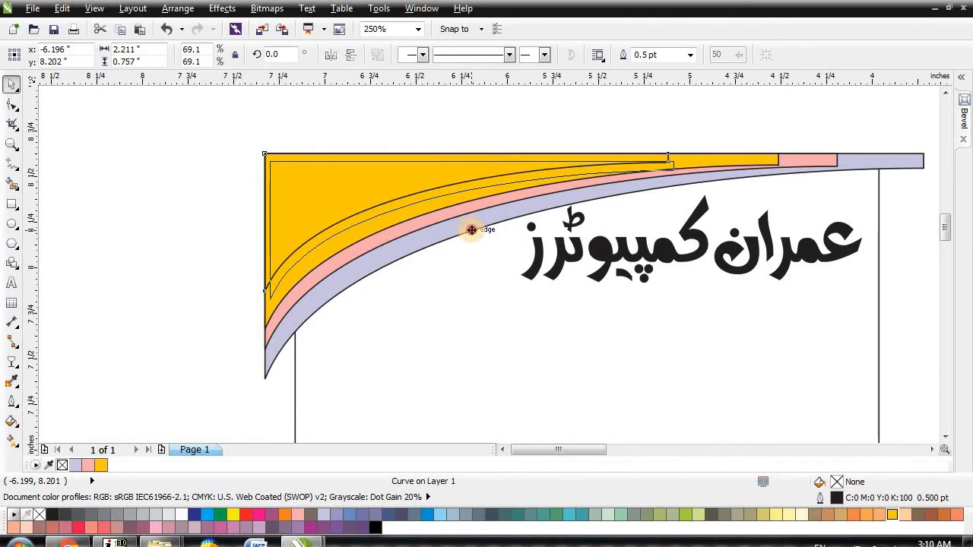
pyautogui.moveTo(472, 230); pyautogui.dragTo(476, 231)
pyautogui.hotkey('ctrl', 'z')
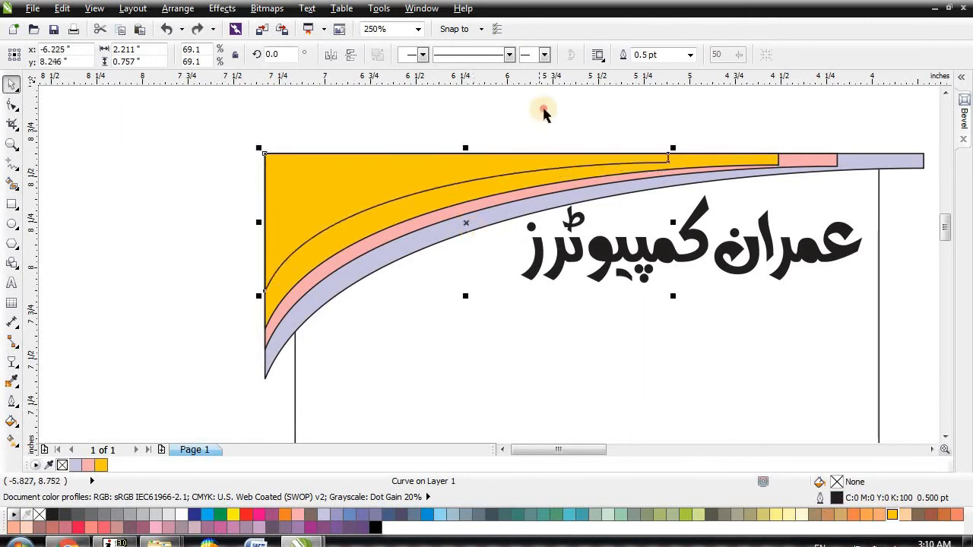
pyautogui.click(544, 114)
pyautogui.click(741, 166)
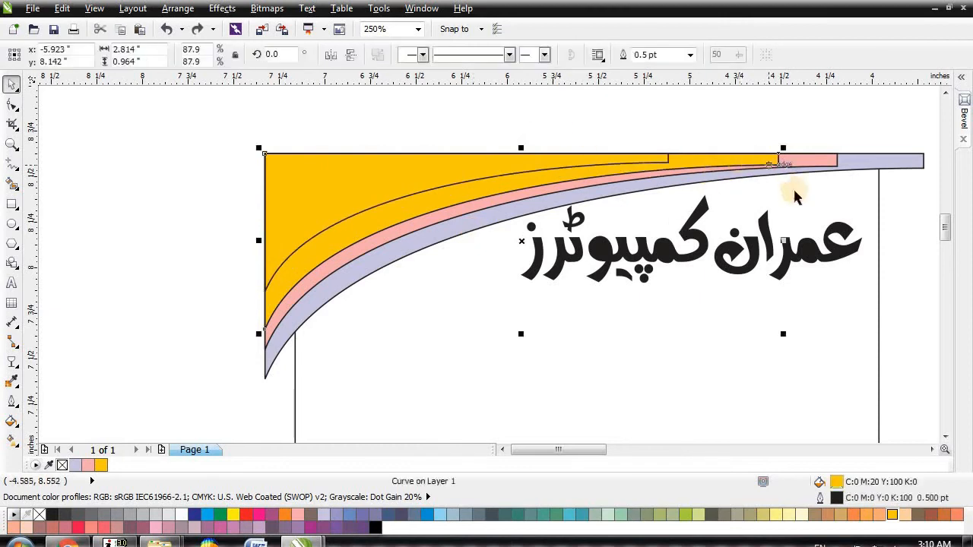
pyautogui.moveTo(775, 321); pyautogui.dragTo(770, 319)
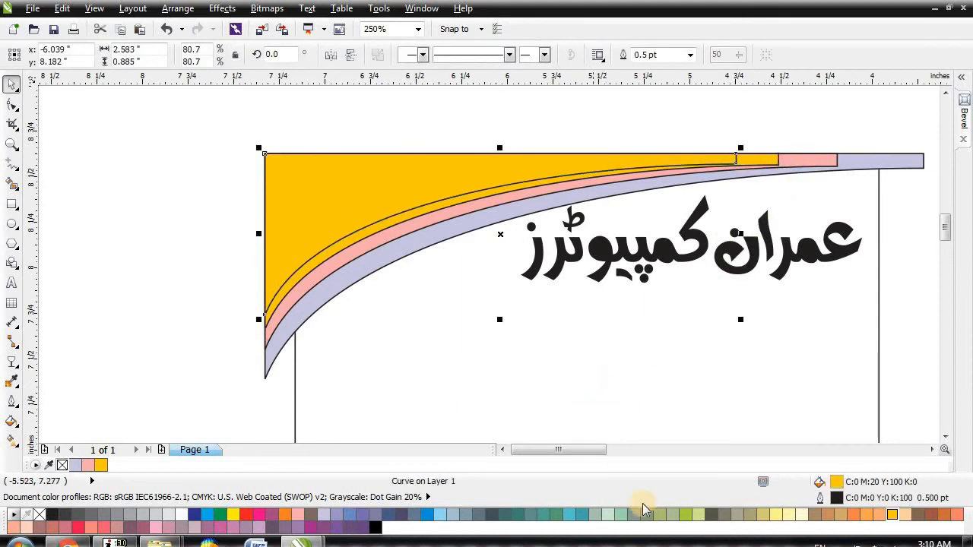
pyautogui.click(686, 516)
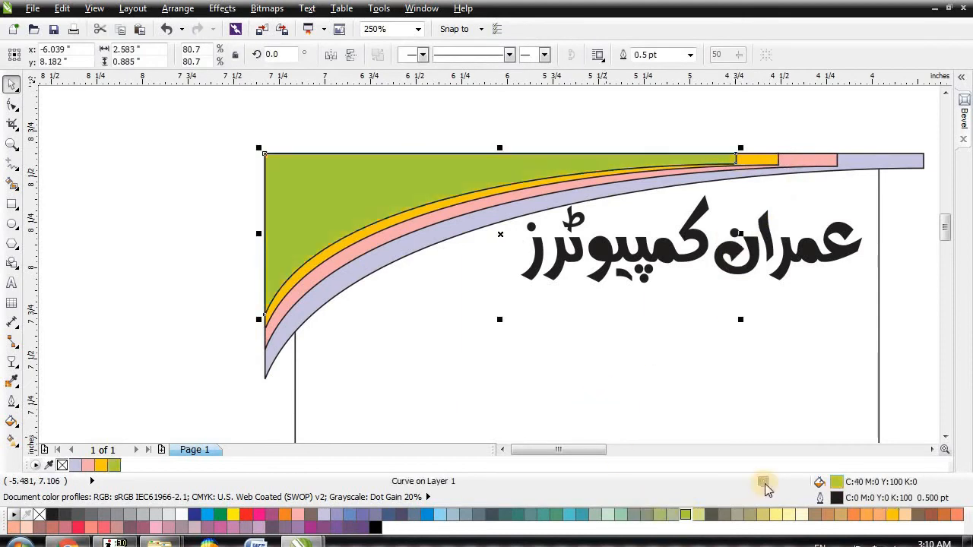
# Step: Shrink the inner curve to about 87% and fill the next inner curve light green
pyautogui.click(634, 124)
pyautogui.click(523, 196)
pyautogui.click(680, 117)
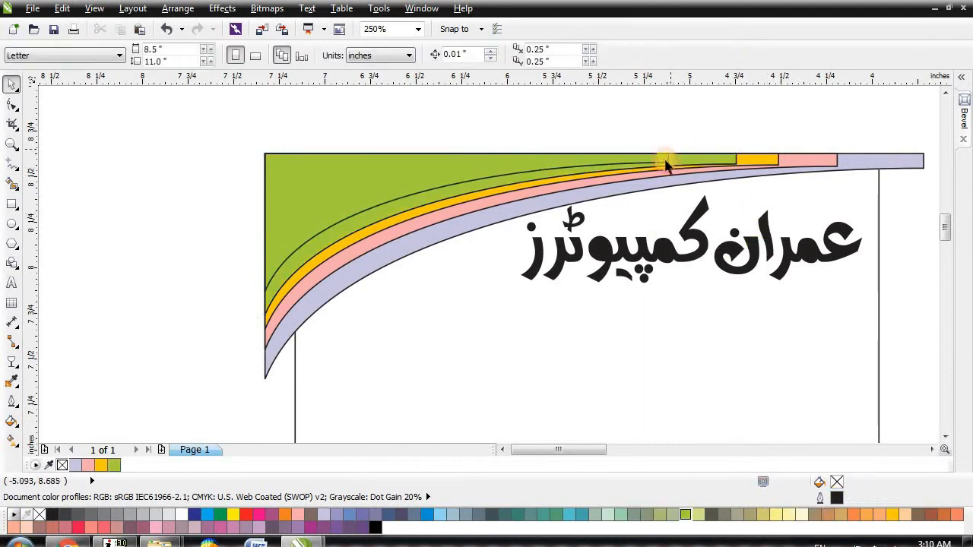
pyautogui.click(661, 155)
pyautogui.moveTo(676, 295); pyautogui.dragTo(631, 273)
pyautogui.click(446, 130)
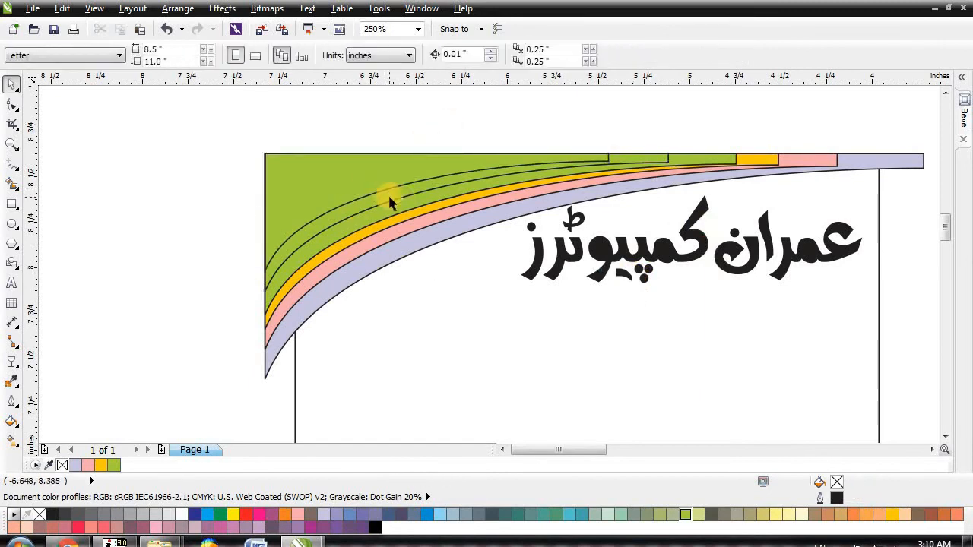
pyautogui.click(389, 202)
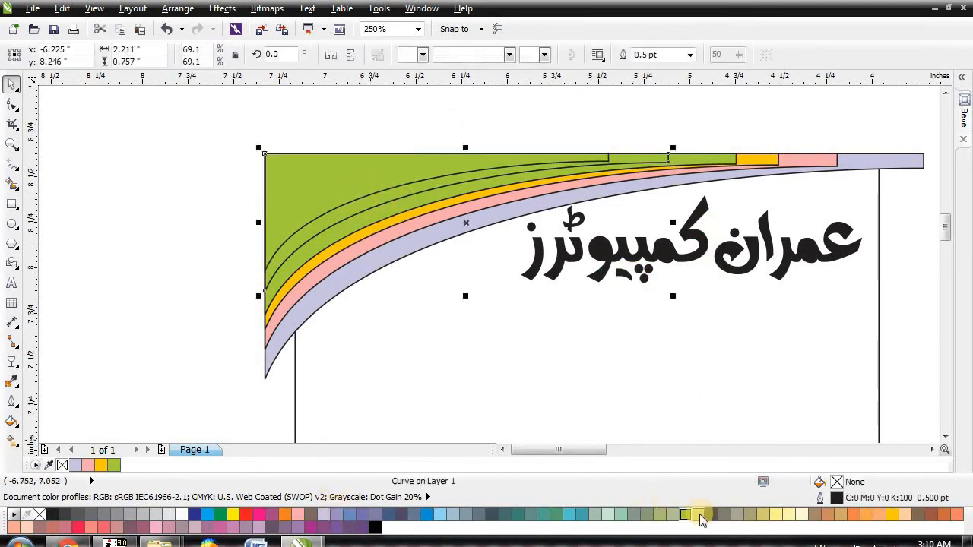
pyautogui.click(699, 516)
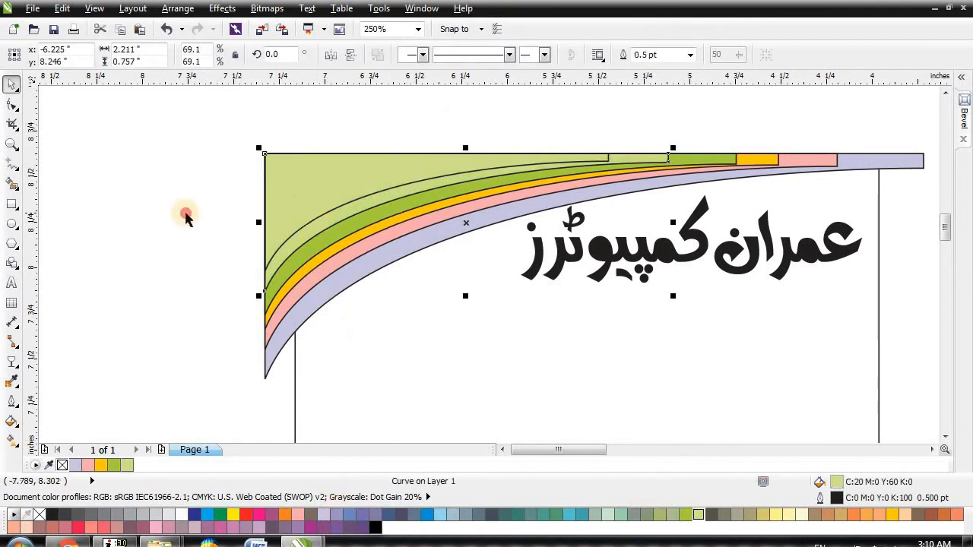
# Step: Fill the innermost curve green
pyautogui.click(176, 213)
pyautogui.click(308, 191)
pyautogui.click(688, 515)
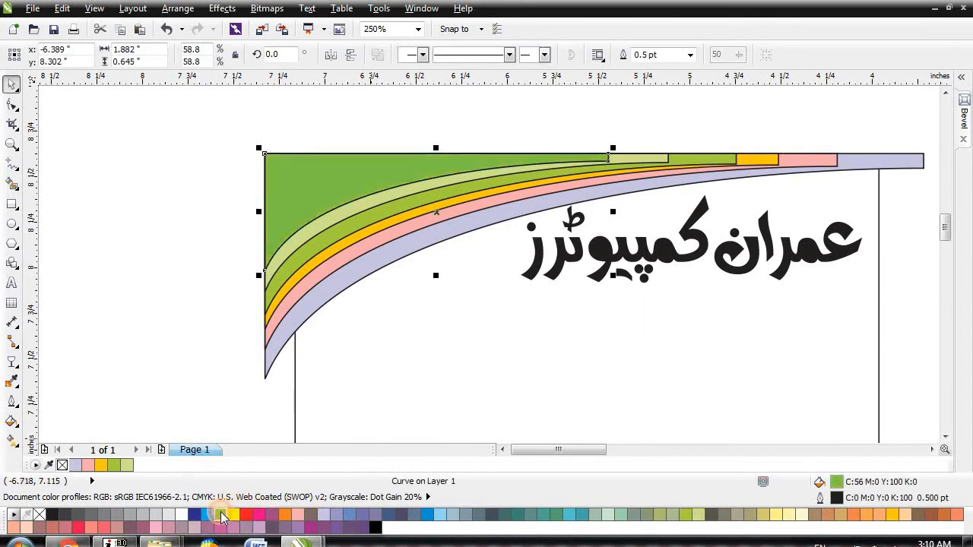
pyautogui.click(182, 293)
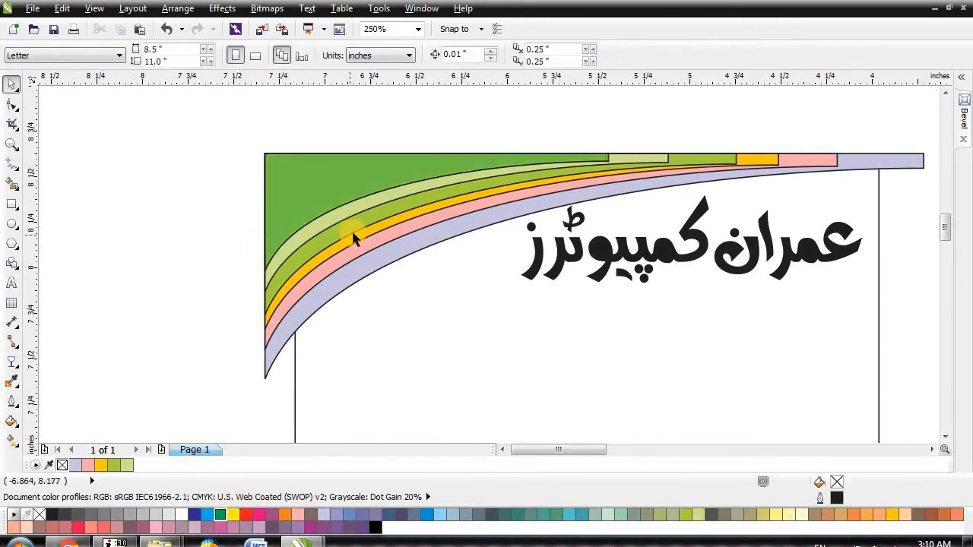
pyautogui.scroll(-1, 279, 251)
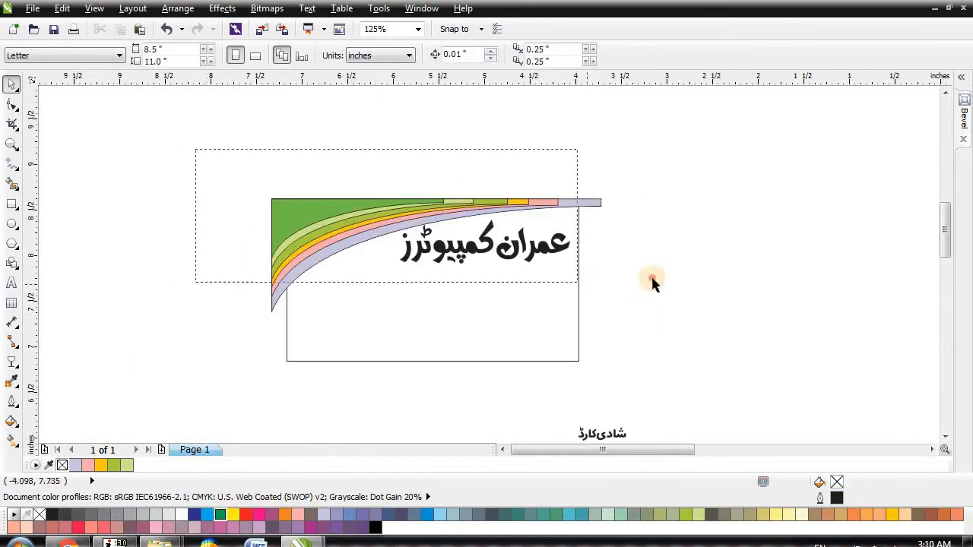
# Step: Nudge the lavender curve up and recolour the pink curve orange, nudging it upward
pyautogui.moveTo(626, 340); pyautogui.dragTo(627, 340)
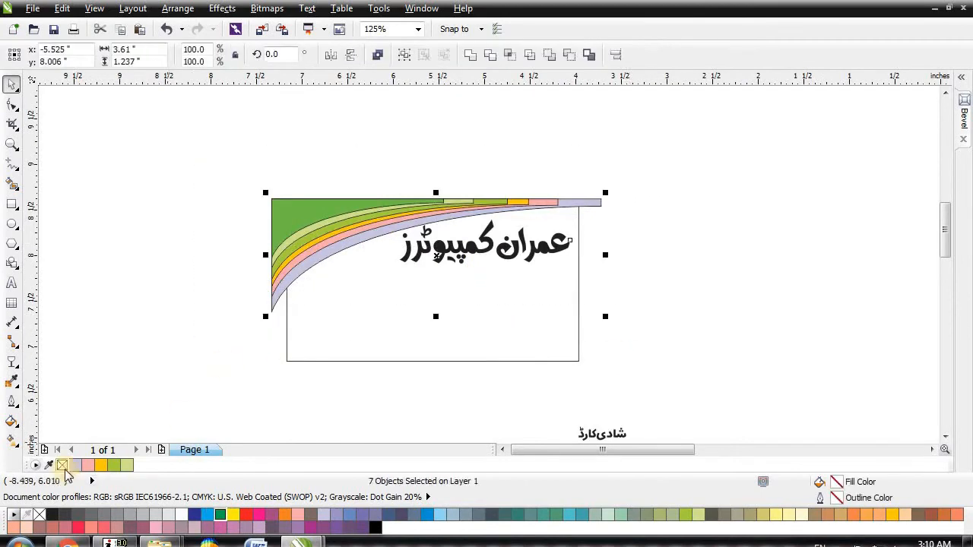
pyautogui.click(195, 266)
pyautogui.scroll(1, 326, 202)
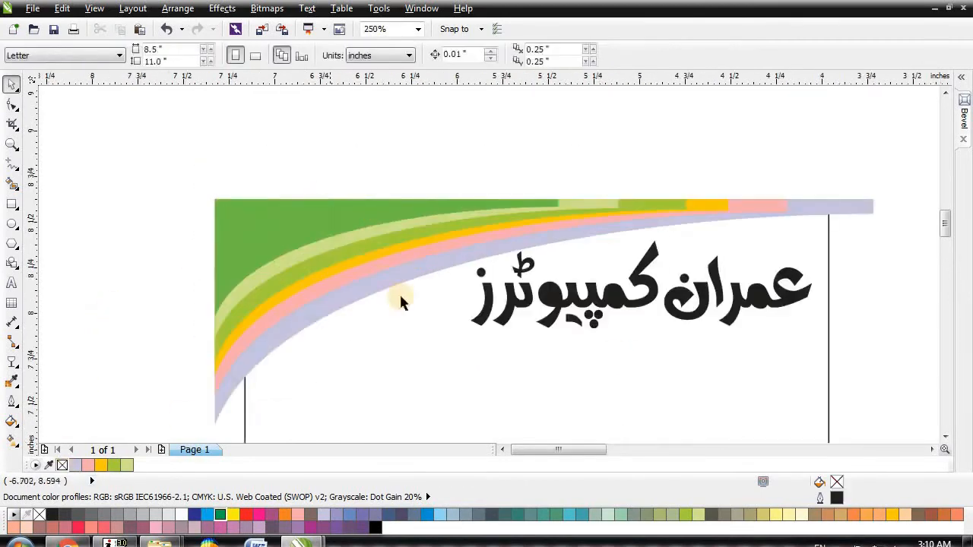
pyautogui.click(396, 285)
pyautogui.press('Up')
pyautogui.press('Up')
pyautogui.press('Up')
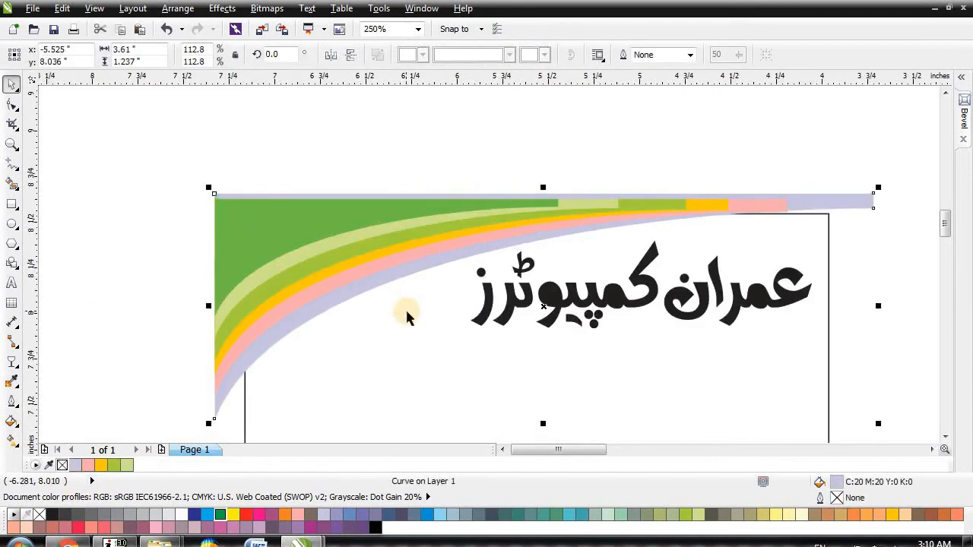
pyautogui.click(472, 157)
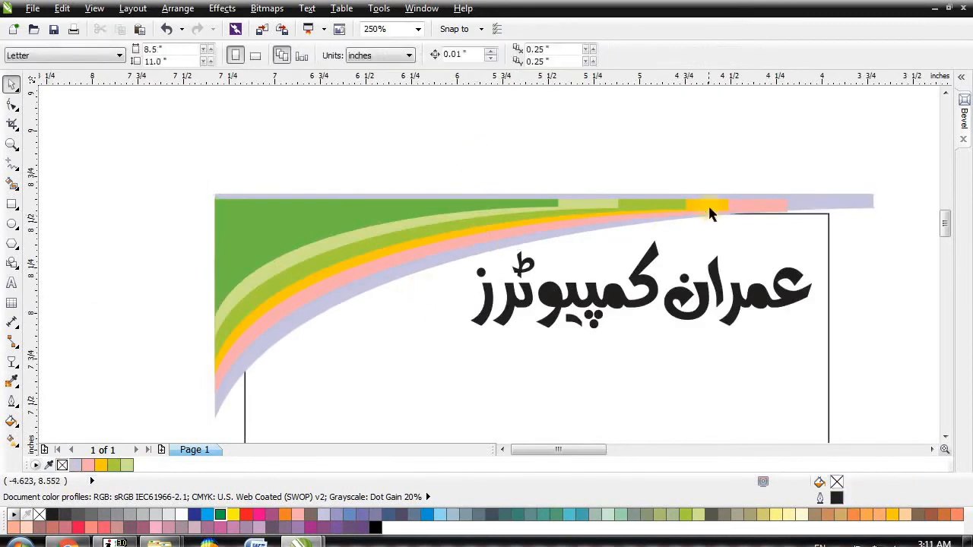
pyautogui.click(439, 247)
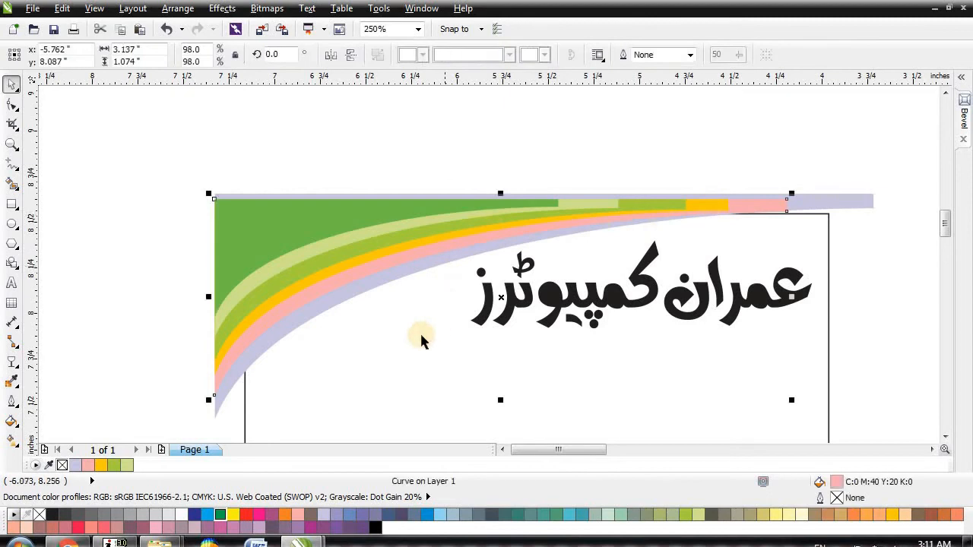
pyautogui.click(285, 514)
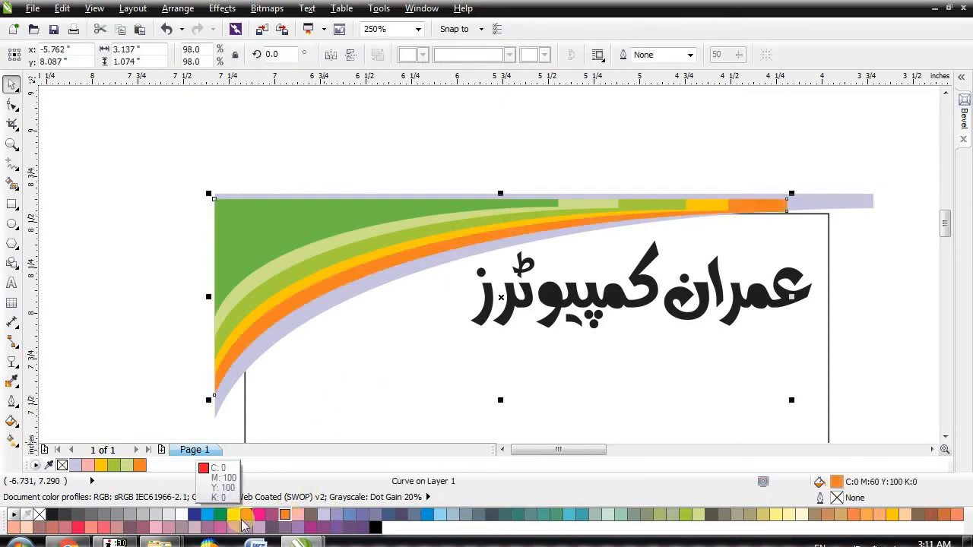
pyautogui.press('Up')
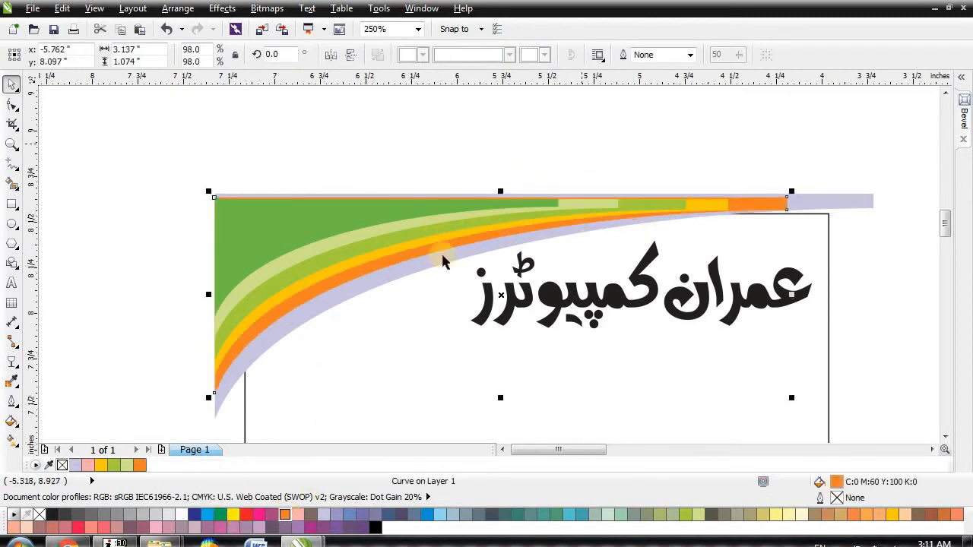
pyautogui.press('Escape')
# Step: Nudge the lavender stripe up and left and recolour it grey-brown
pyautogui.click(392, 299)
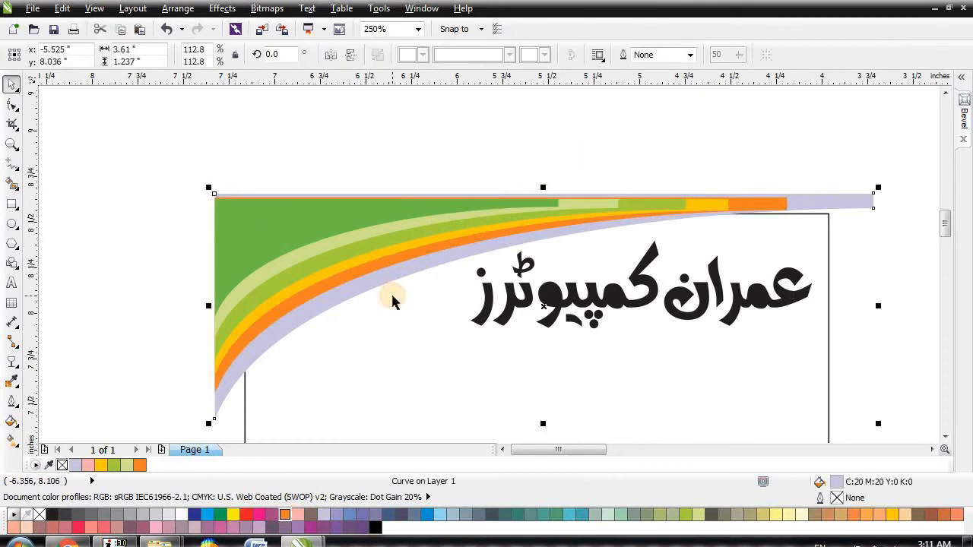
pyautogui.press('Up')
pyautogui.press('Left')
pyautogui.press('Up')
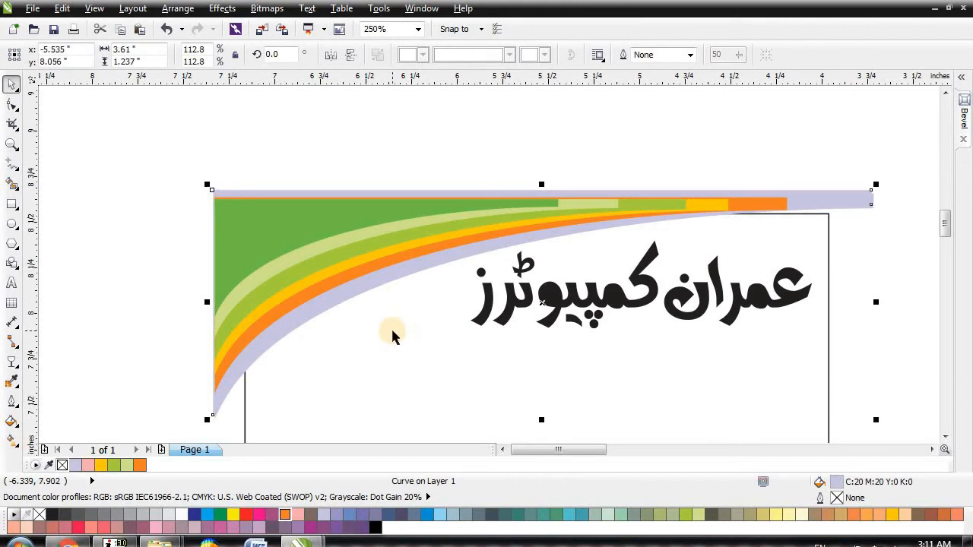
pyautogui.hotkey('ctrl', 'pageup')
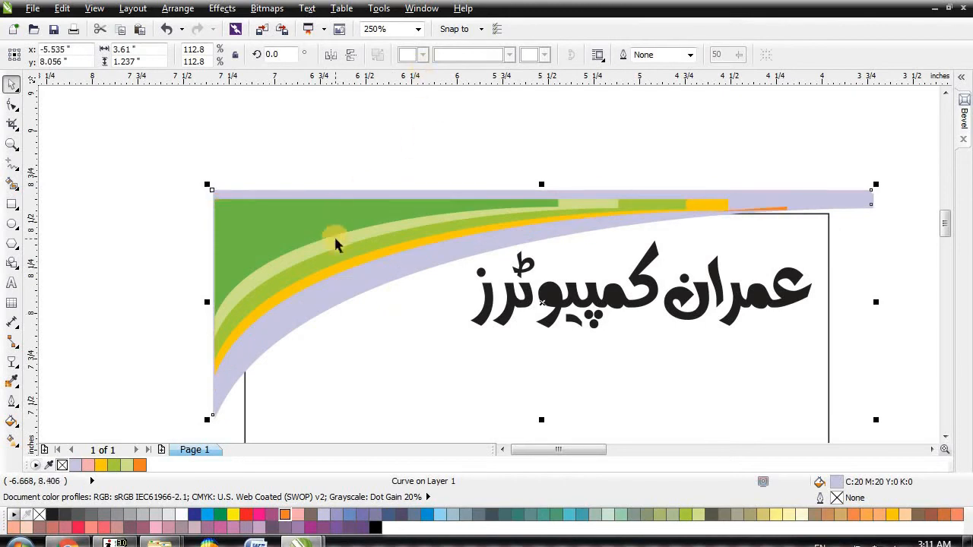
pyautogui.hotkey('ctrl', 'z')
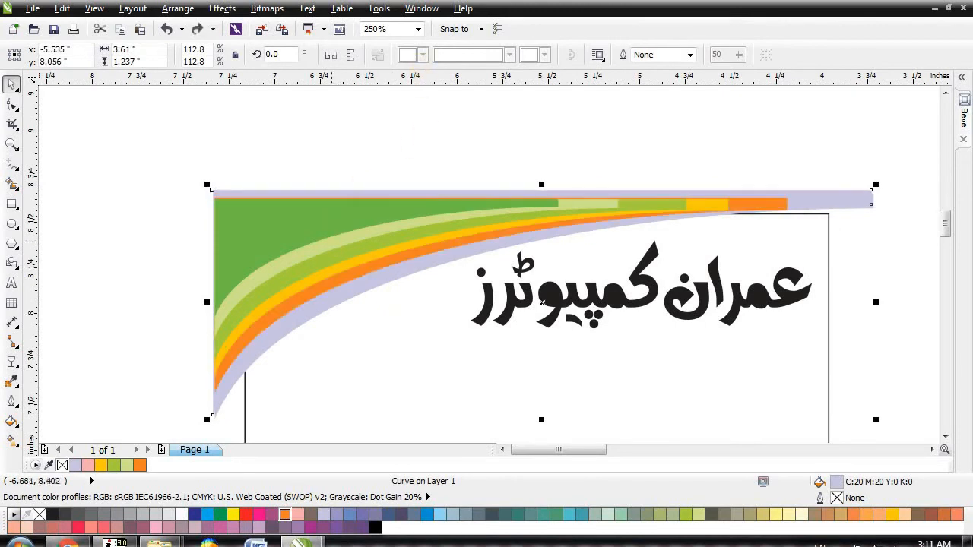
pyautogui.click(311, 517)
pyautogui.press('Up')
pyautogui.press('Up')
pyautogui.press('Up')
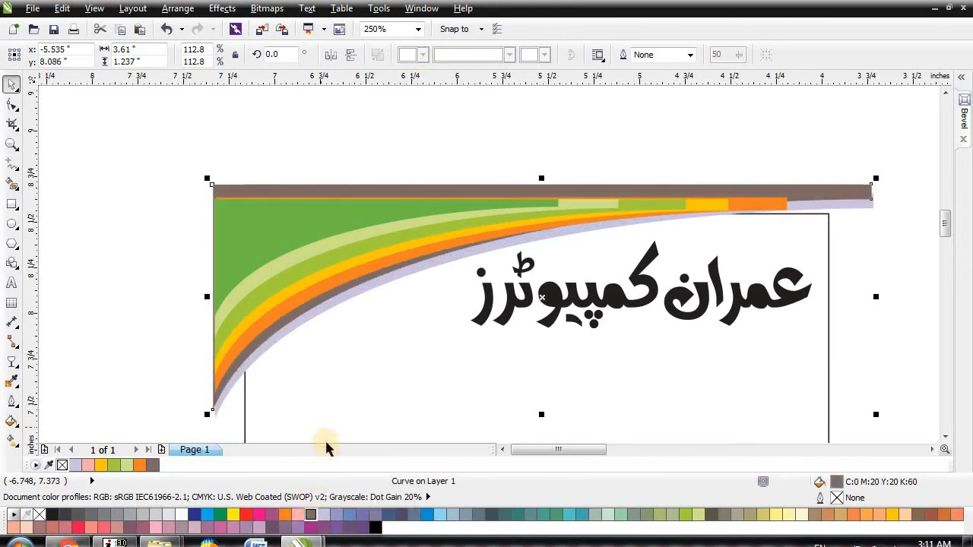
pyautogui.press('Down')
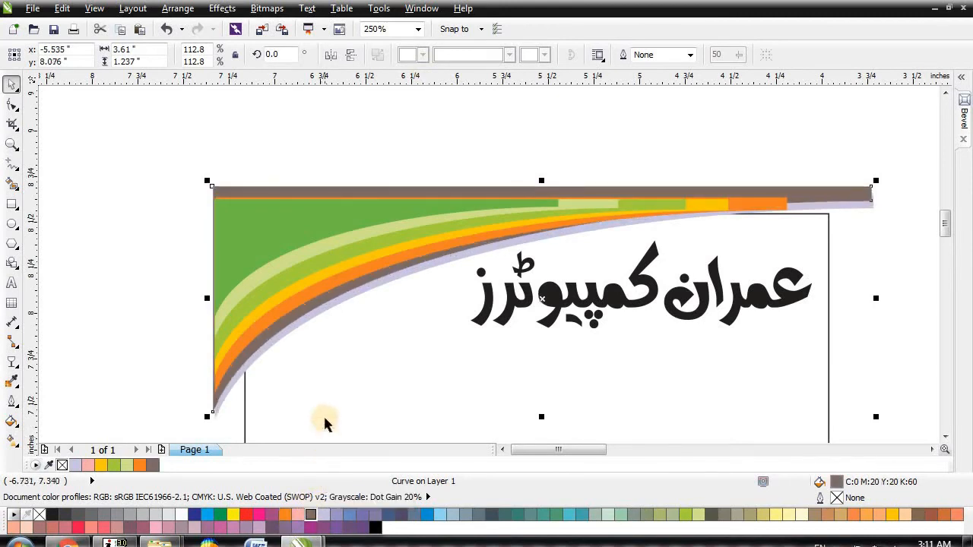
pyautogui.click(114, 265)
# Step: Change the light green stripe to dark green
pyautogui.click(347, 342)
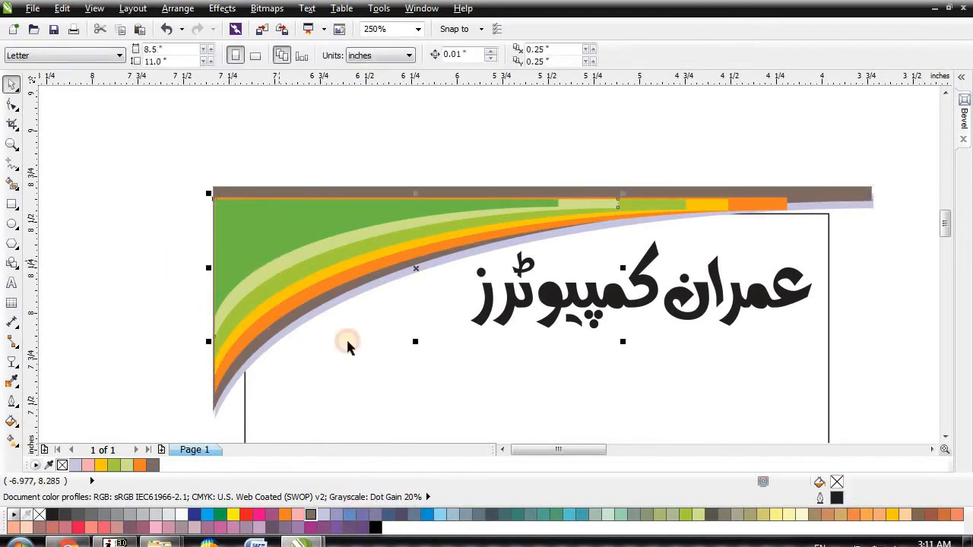
pyautogui.click(221, 516)
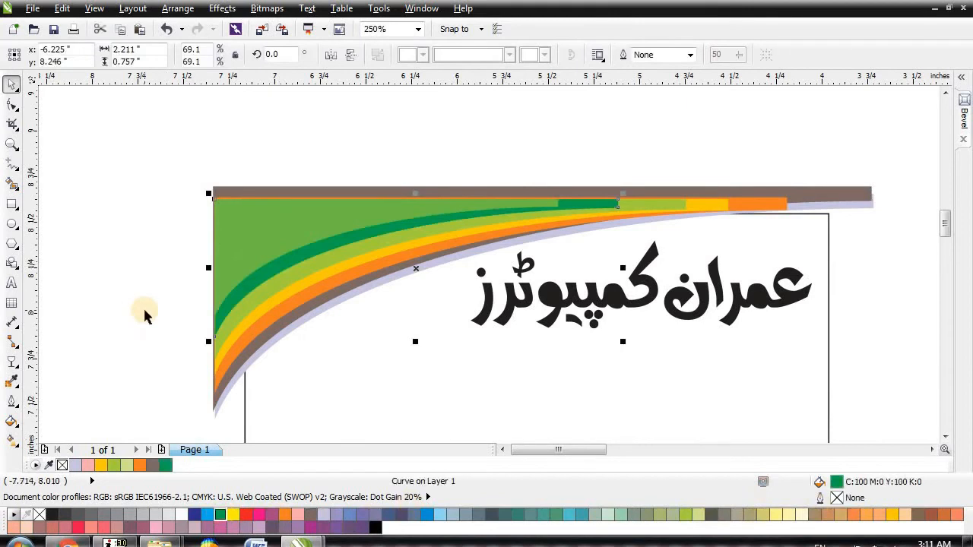
pyautogui.click(212, 237)
pyautogui.scroll(-2, 218, 202)
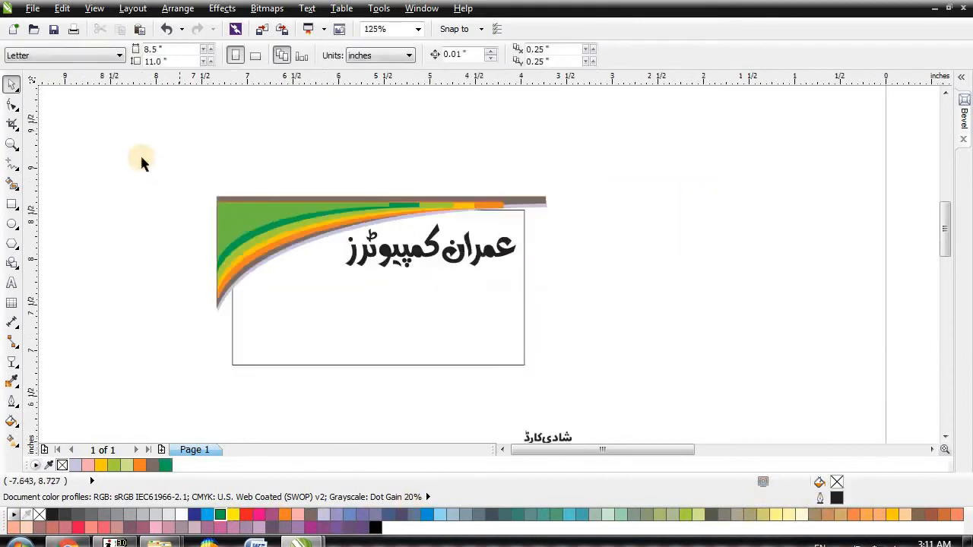
# Step: Move the Urdu heading aside and PowerClip the header artwork inside the card rectangle
pyautogui.moveTo(464, 255); pyautogui.dragTo(728, 288)
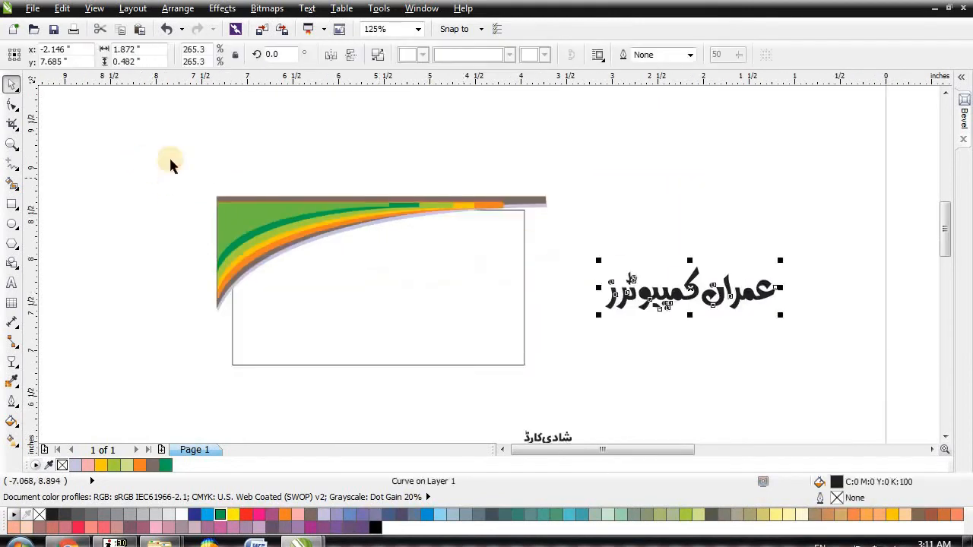
pyautogui.moveTo(566, 360); pyautogui.dragTo(558, 320)
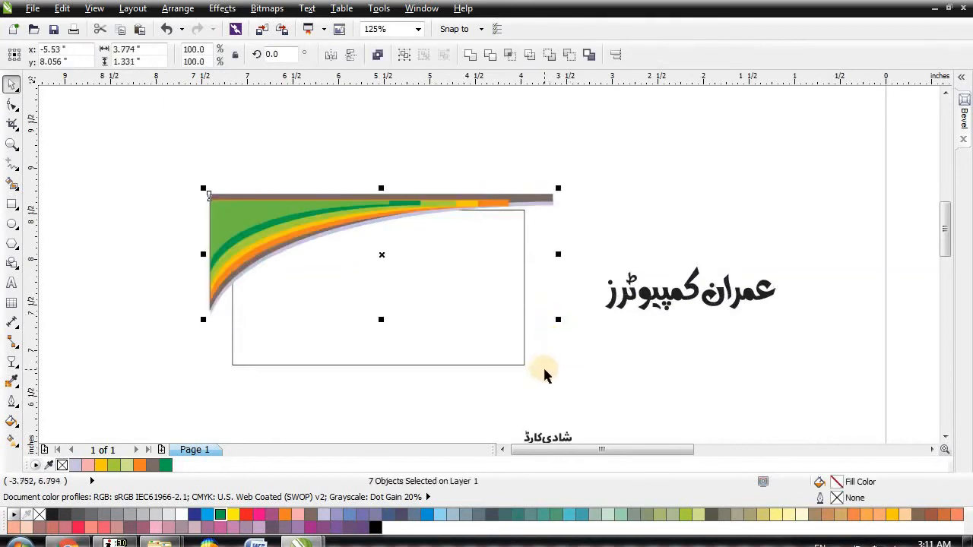
pyautogui.hotkey('alt', 'c')
pyautogui.press('w')
pyautogui.press('Return')
pyautogui.click(451, 278)
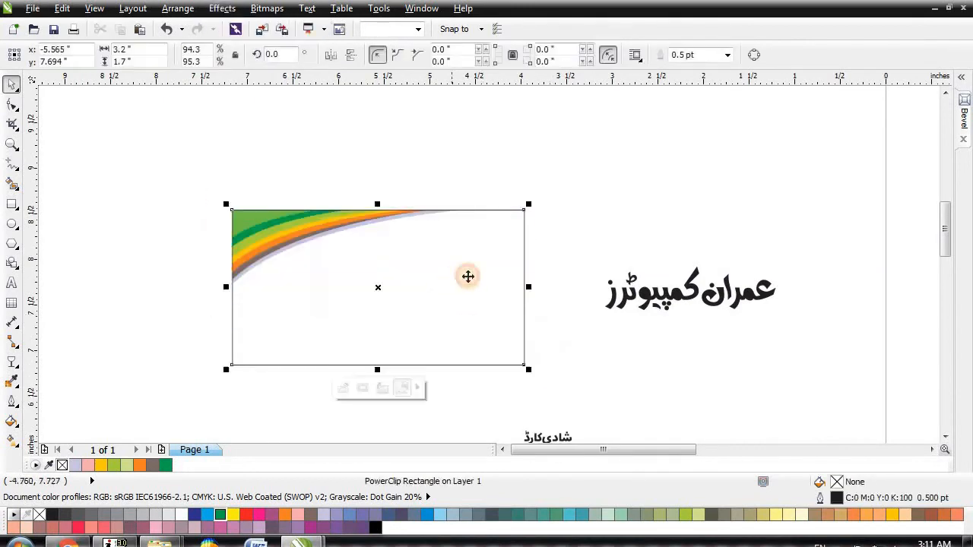
pyautogui.click(604, 182)
# Step: Place the Urdu heading back on the card and nudge it left and down
pyautogui.moveTo(677, 287); pyautogui.dragTo(428, 247)
pyautogui.scroll(1, 417, 233)
pyautogui.press('Left')
pyautogui.press('Left')
pyautogui.press('Down')
pyautogui.press('Down')
pyautogui.press('Left')
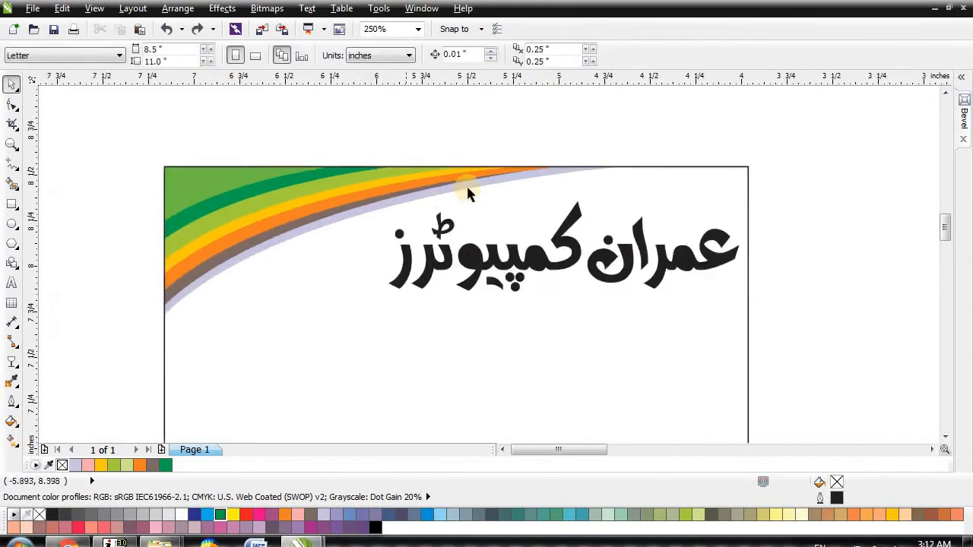
pyautogui.scroll(-1, 466, 184)
pyautogui.scroll(1, 370, 256)
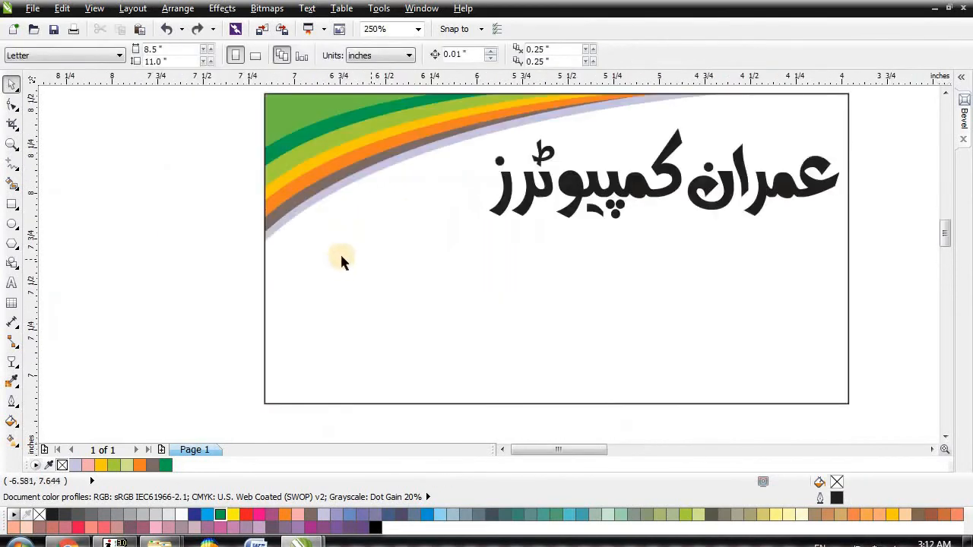
# Step: Draw a box below the heading and mirror-copy it into a row of three
pyautogui.click(11, 205)
pyautogui.moveTo(278, 256); pyautogui.dragTo(420, 306)
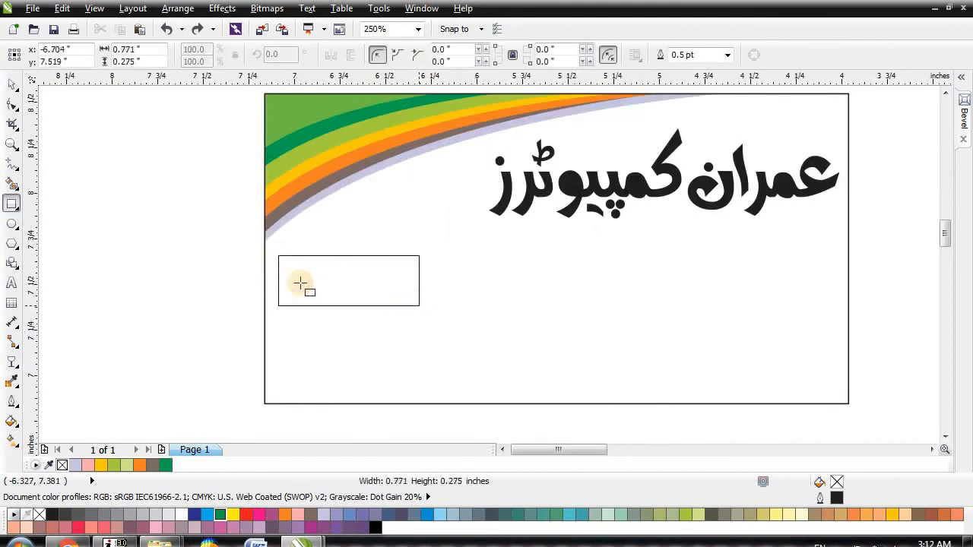
pyautogui.moveTo(275, 282); pyautogui.dragTo(450, 288)
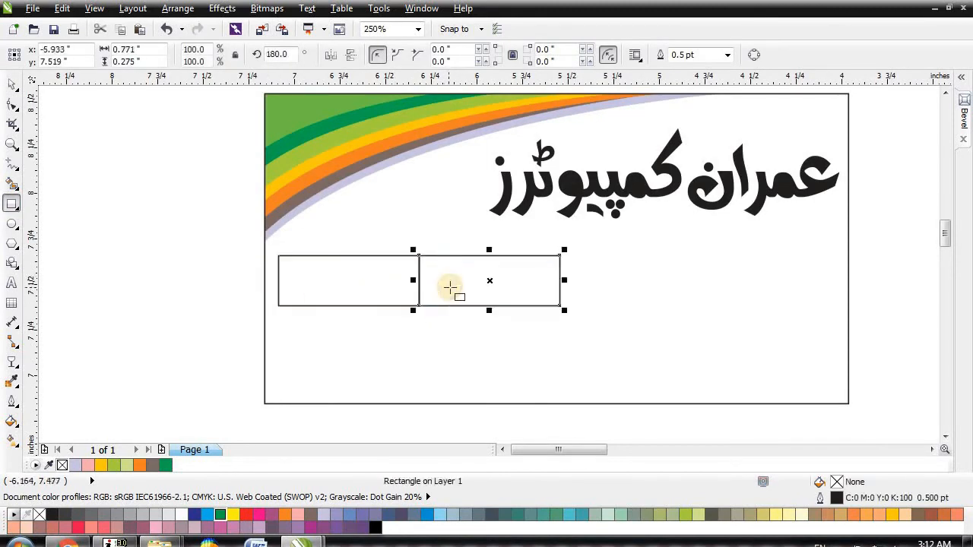
pyautogui.hotkey('ctrl', 'r')
pyautogui.click(12, 87)
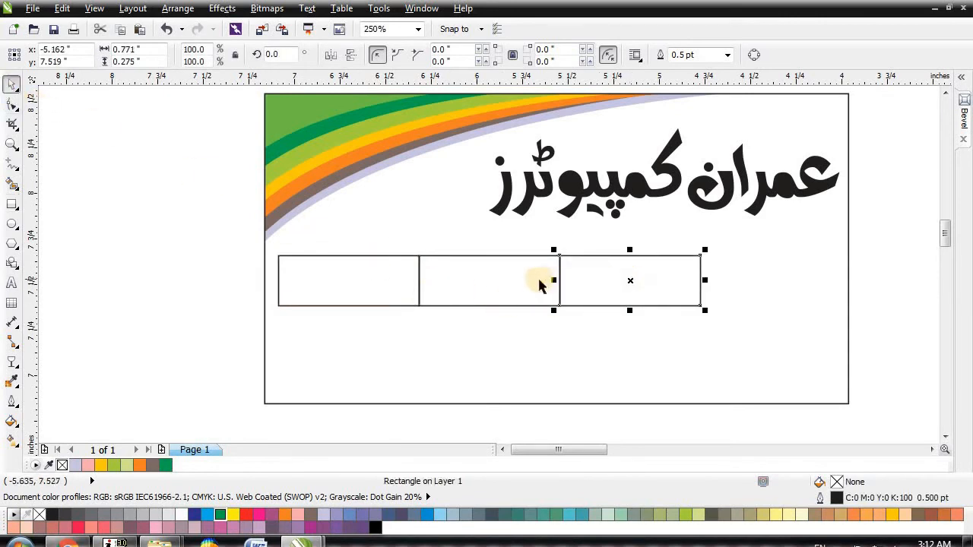
pyautogui.moveTo(655, 282); pyautogui.dragTo(757, 287)
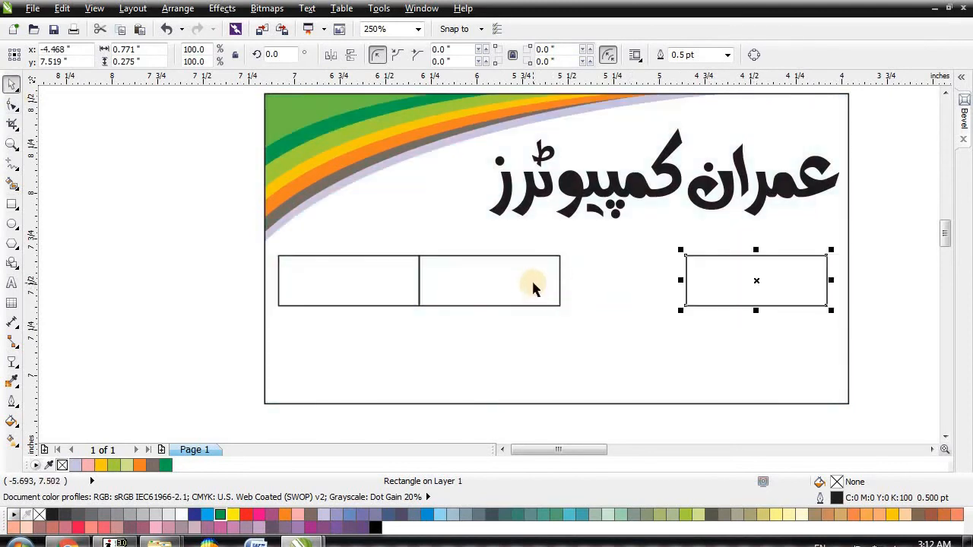
pyautogui.hotkey('ctrl', 'z')
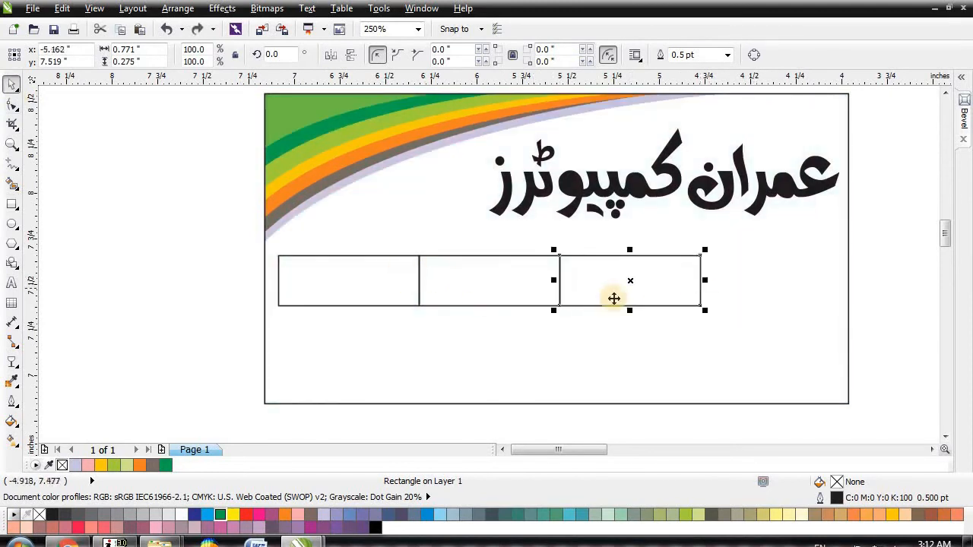
# Step: Stretch the three boxes wider
pyautogui.click(515, 282)
pyautogui.keyDown('shift'); pyautogui.click(515, 283); pyautogui.keyUp('shift')
pyautogui.keyDown('shift'); pyautogui.click(638, 282); pyautogui.keyUp('shift')
pyautogui.moveTo(706, 280); pyautogui.dragTo(813, 265)
# Step: Distribute the three boxes with even horizontal spacing
pyautogui.click(808, 263)
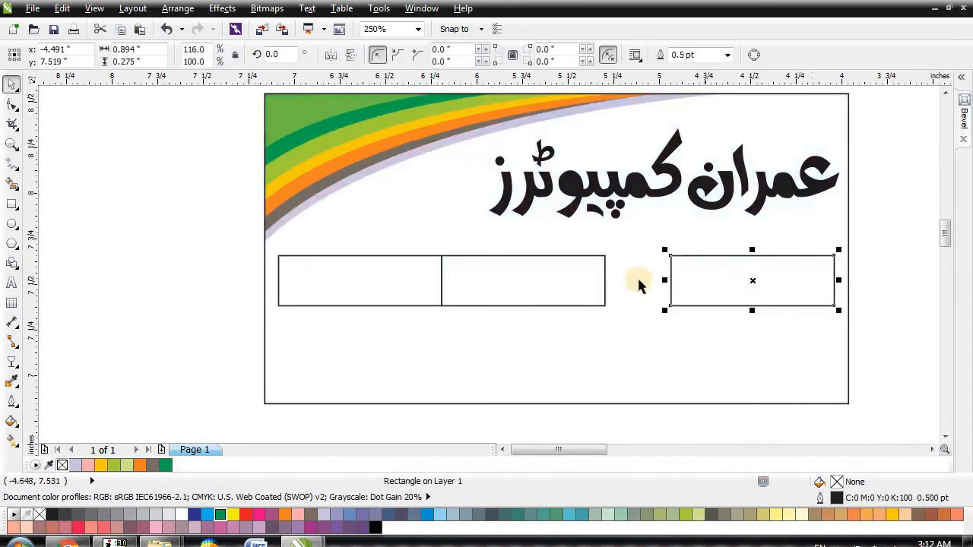
pyautogui.keyDown('shift'); pyautogui.click(575, 279); pyautogui.keyUp('shift')
pyautogui.keyDown('shift'); pyautogui.click(403, 278); pyautogui.keyUp('shift')
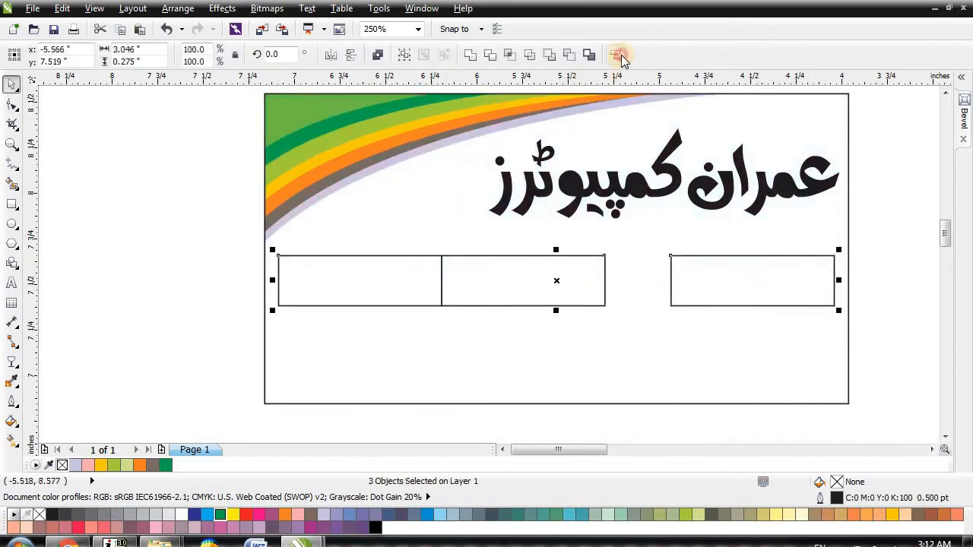
pyautogui.click(619, 56)
pyautogui.click(410, 211)
pyautogui.click(545, 245)
pyautogui.click(518, 346)
pyautogui.click(582, 346)
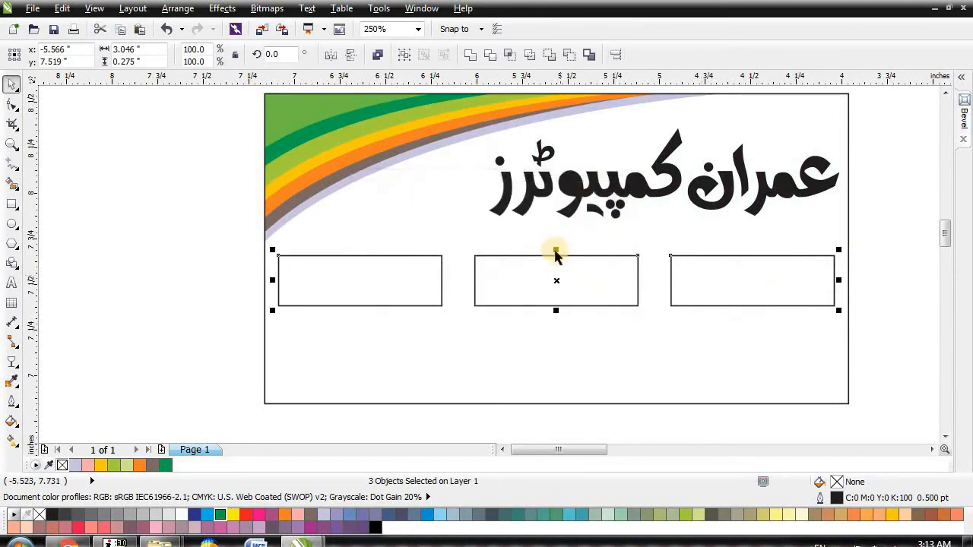
# Step: Make the three boxes slightly taller
pyautogui.scroll(2, 558, 256)
pyautogui.moveTo(558, 248); pyautogui.dragTo(559, 233)
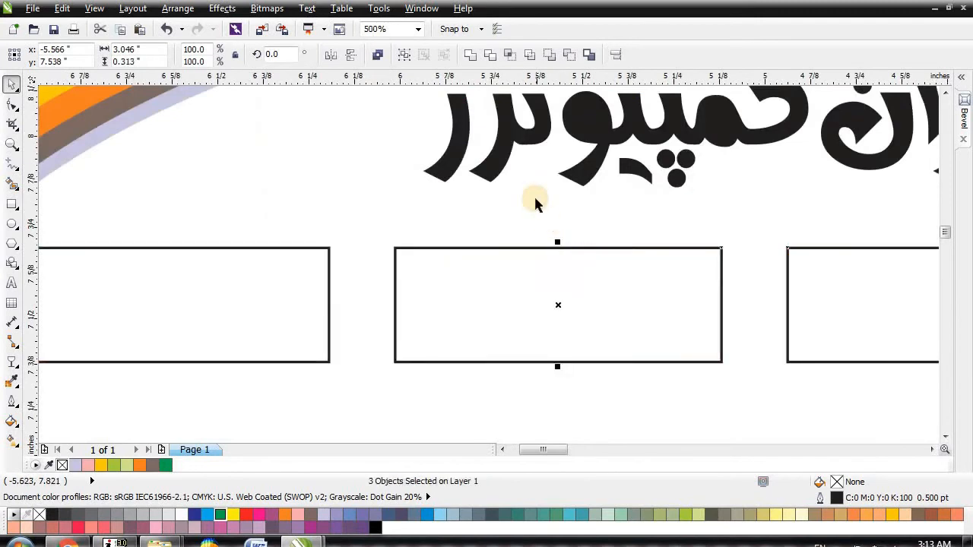
pyautogui.scroll(-2, 535, 200)
# Step: Round the left box's corners to 0.056 inches
pyautogui.click(135, 272)
pyautogui.click(337, 252)
pyautogui.click(12, 104)
pyautogui.moveTo(269, 224); pyautogui.dragTo(279, 224)
pyautogui.click(11, 84)
pyautogui.click(199, 257)
pyautogui.click(345, 273)
# Step: Place centred duplicates of the rounded box over the middle and right boxes
pyautogui.press('+')
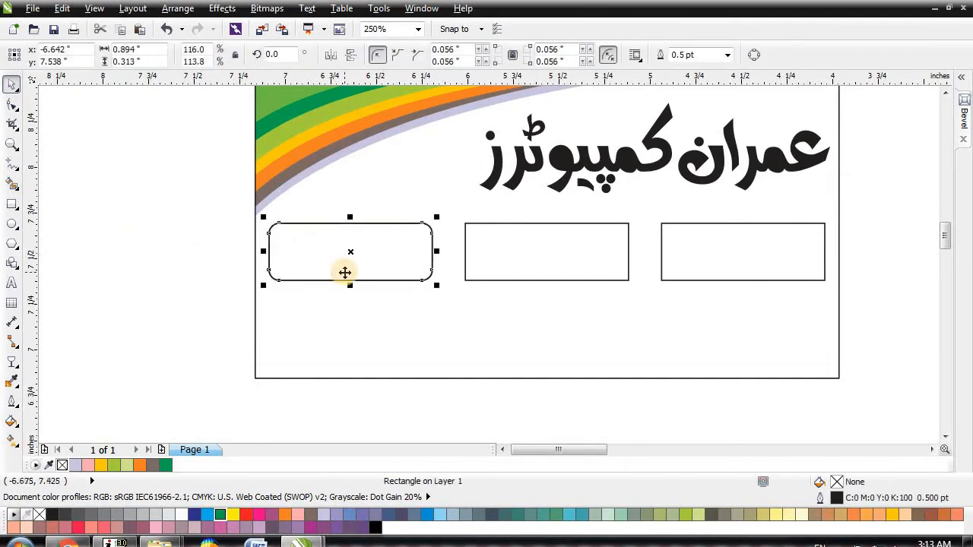
pyautogui.keyDown('shift'); pyautogui.click(509, 256); pyautogui.keyUp('shift')
pyautogui.press('c')
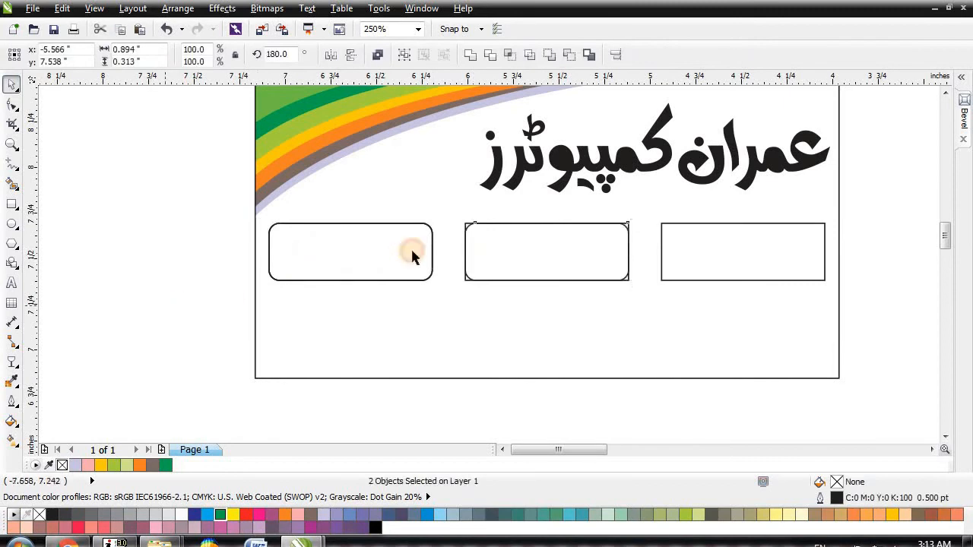
pyautogui.click(408, 255)
pyautogui.press('+')
pyautogui.keyDown('shift'); pyautogui.click(723, 252); pyautogui.keyUp('shift')
pyautogui.press('c')
# Step: Select and group the three rounded boxes, then undo the grouping
pyautogui.click(465, 226)
pyautogui.click(469, 227)
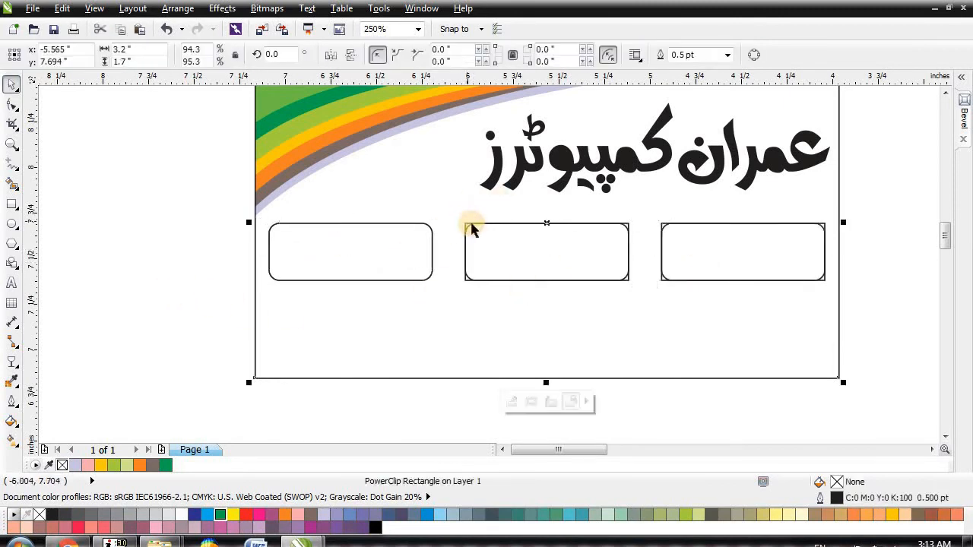
pyautogui.click(469, 227)
pyautogui.click(660, 230)
pyautogui.click(661, 230)
pyautogui.click(645, 243)
pyautogui.click(466, 261)
pyautogui.keyDown('shift'); pyautogui.click(593, 258); pyautogui.keyUp('shift')
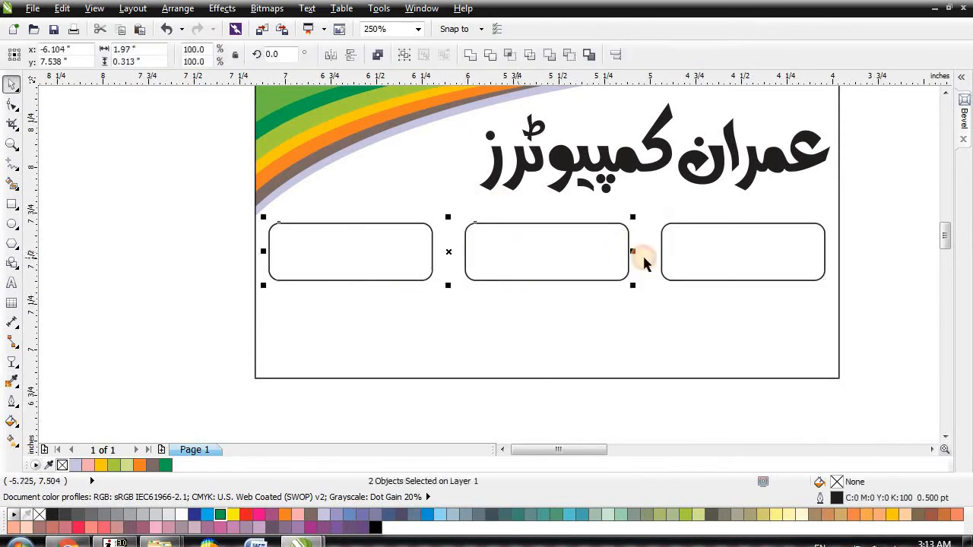
pyautogui.keyDown('shift'); pyautogui.click(719, 255); pyautogui.keyUp('shift')
pyautogui.hotkey('ctrl', 'g')
pyautogui.keyDown('shift'); pyautogui.click(694, 309); pyautogui.keyUp('shift')
pyautogui.click(870, 269)
pyautogui.hotkey('ctrl', 'z')
pyautogui.hotkey('ctrl', 'z')
pyautogui.click(881, 254)
# Step: Shift the middle and right boxes left to even out the gaps
pyautogui.click(719, 255)
pyautogui.click(564, 257)
pyautogui.keyDown('shift'); pyautogui.click(681, 257); pyautogui.keyUp('shift')
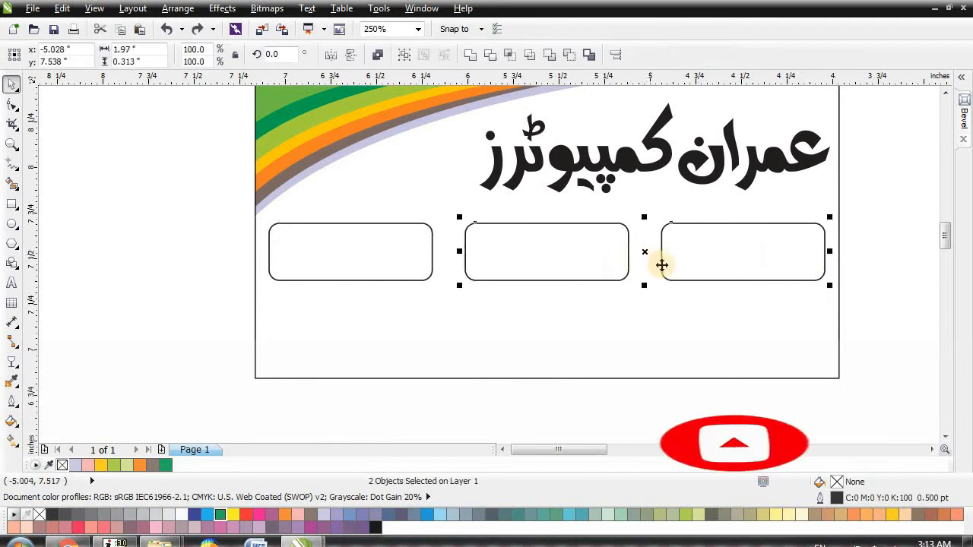
pyautogui.moveTo(647, 253); pyautogui.dragTo(628, 253)
pyautogui.click(868, 241)
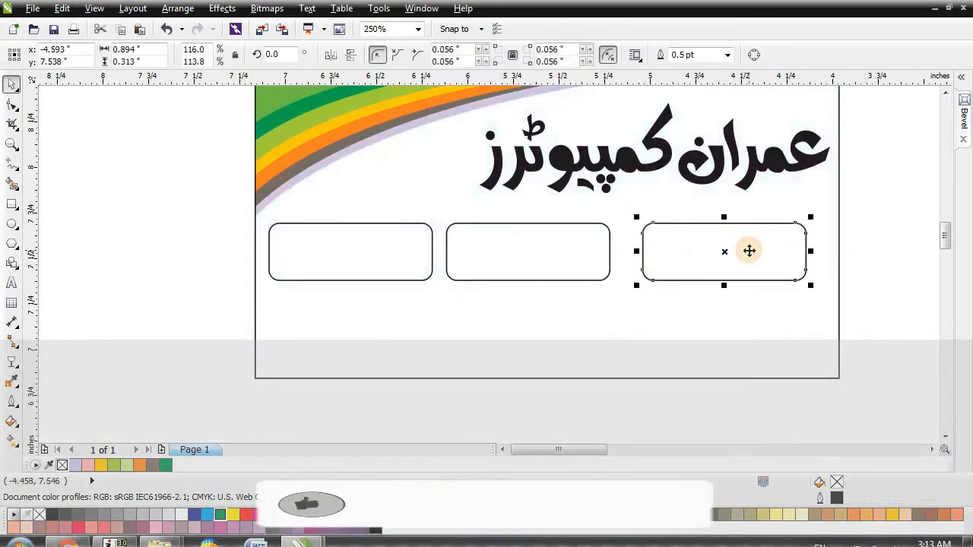
pyautogui.click(749, 250)
pyautogui.moveTo(745, 258); pyautogui.dragTo(726, 259)
# Step: Enlarge the three boxes so the row spans nearly the full card width
pyautogui.click(403, 254)
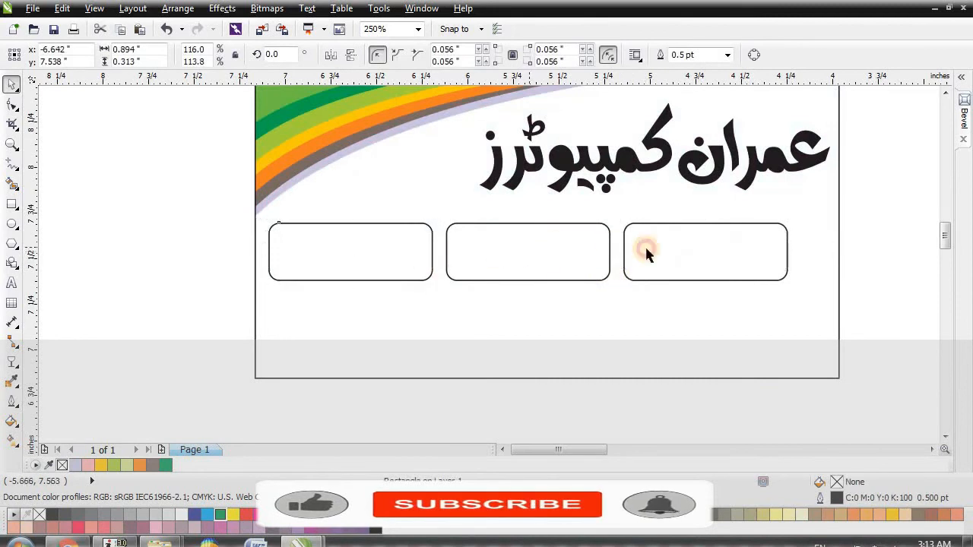
pyautogui.keyDown('shift'); pyautogui.click(610, 248); pyautogui.keyUp('shift')
pyautogui.keyDown('shift'); pyautogui.click(661, 248); pyautogui.keyUp('shift')
pyautogui.moveTo(793, 285); pyautogui.dragTo(823, 290)
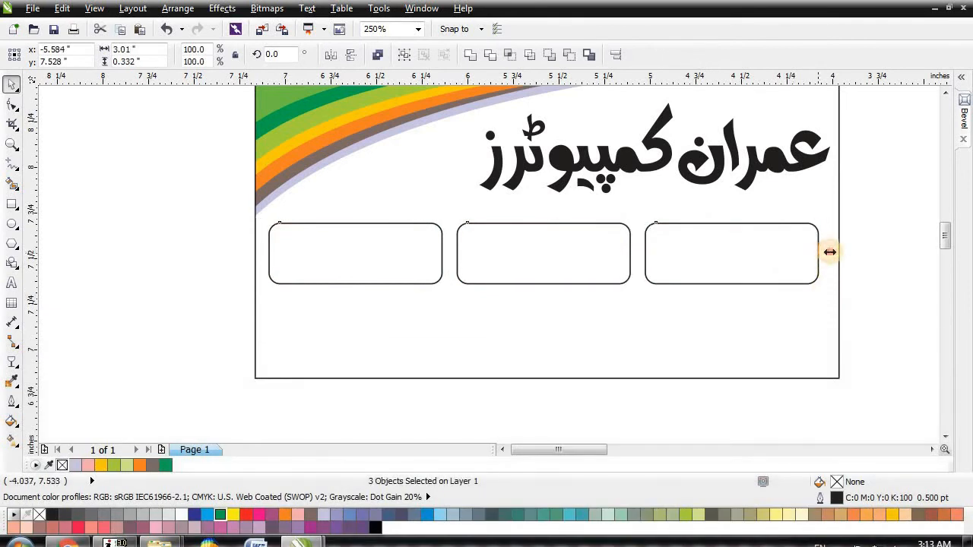
pyautogui.moveTo(829, 252); pyautogui.dragTo(832, 252)
# Step: Group the three boxes, centre them horizontally on the card, and ungroup them
pyautogui.hotkey('ctrl', 'g')
pyautogui.keyDown('shift'); pyautogui.click(785, 312); pyautogui.keyUp('shift')
pyautogui.press('c')
pyautogui.press('Escape')
pyautogui.click(769, 251)
pyautogui.hotkey('ctrl', 'u')
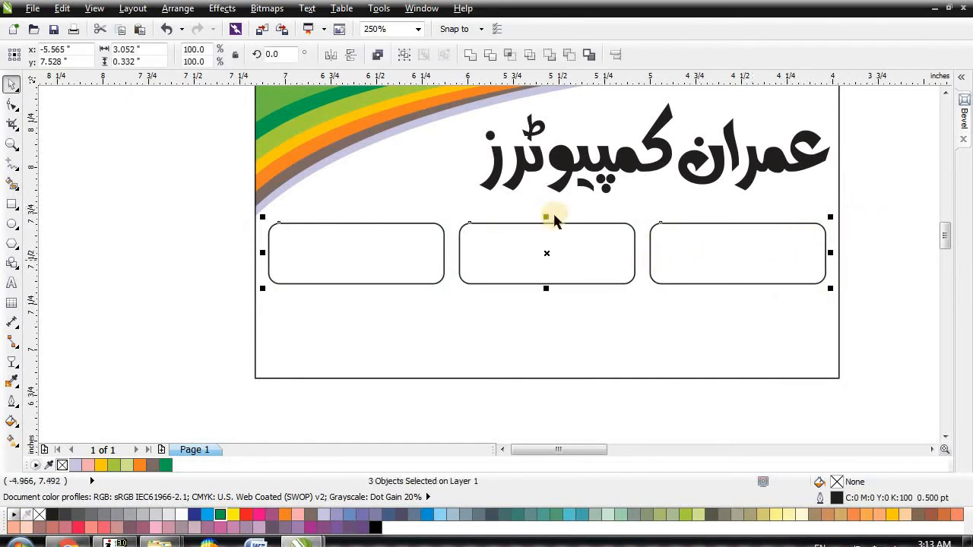
# Step: Copy the row of boxes down into a second row
pyautogui.moveTo(547, 253); pyautogui.dragTo(584, 321)
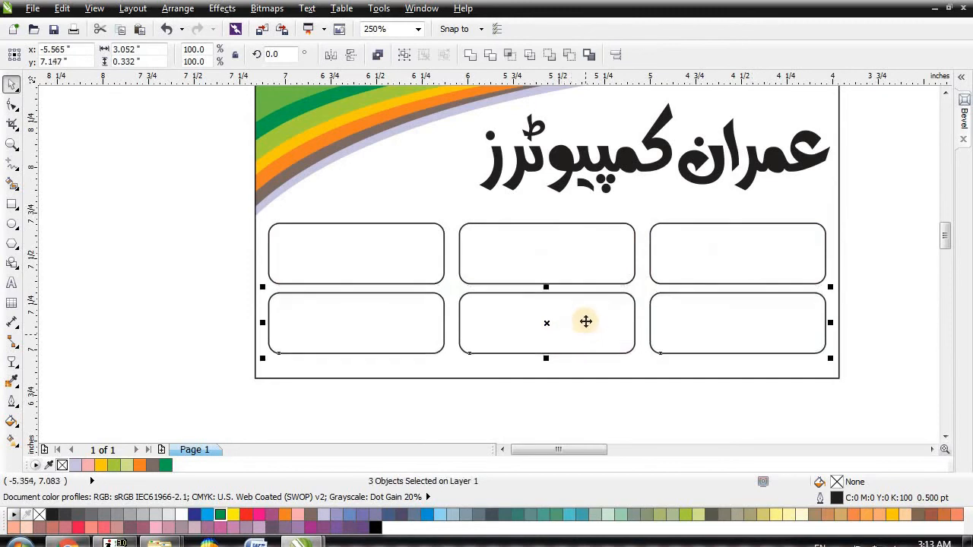
pyautogui.keyDown('shift'); pyautogui.click(411, 260); pyautogui.keyUp('shift')
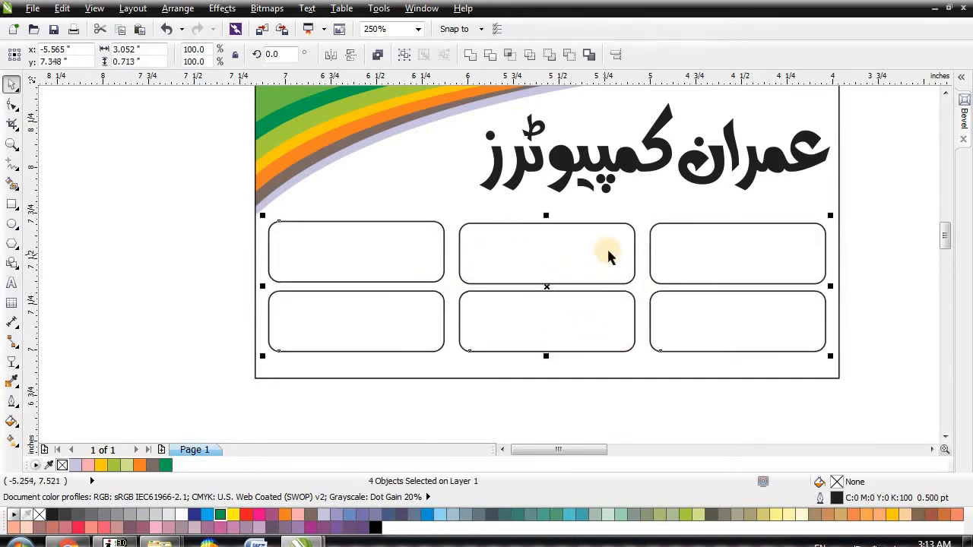
pyautogui.hotkey('ctrl', 'z')
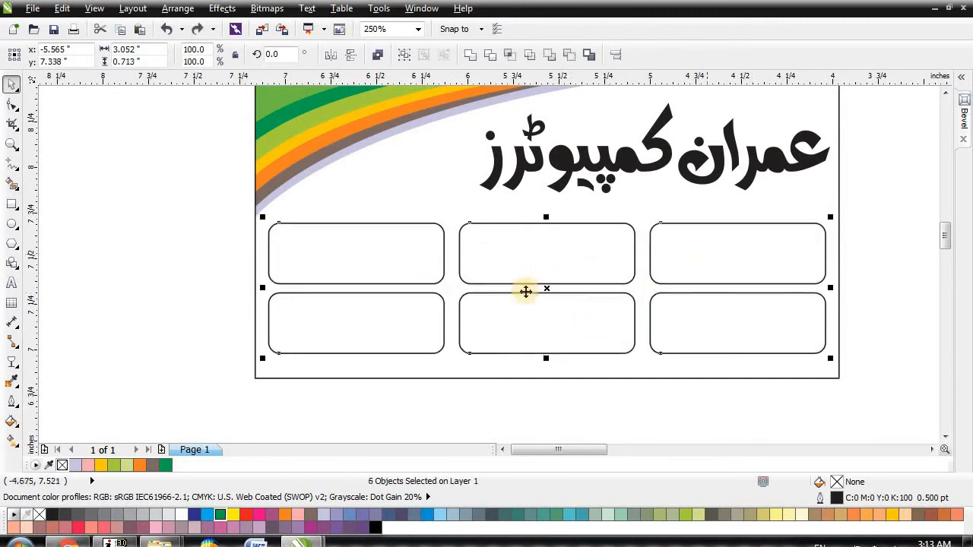
# Step: Raise both rows toward the heading and shorten all six boxes to 0.662 inches
pyautogui.moveTo(544, 282); pyautogui.dragTo(549, 267)
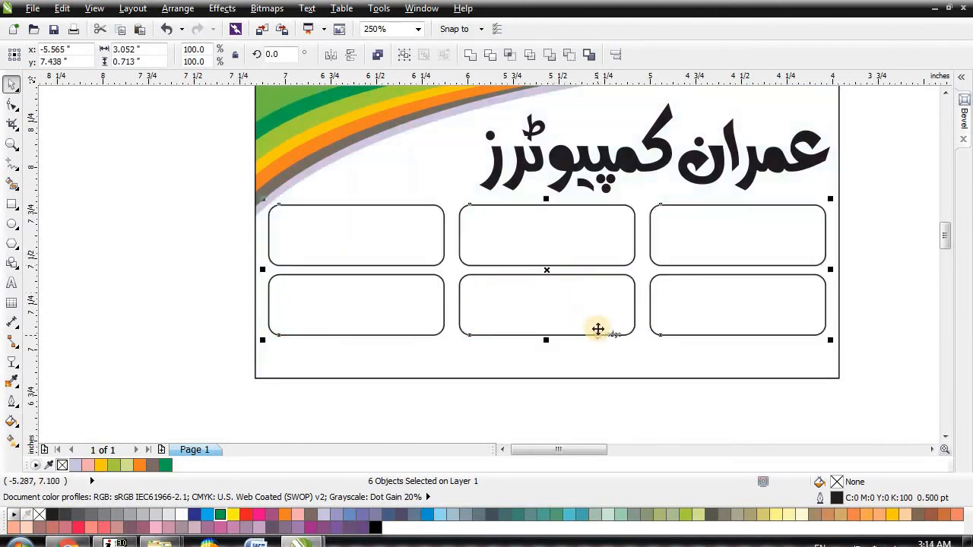
pyautogui.press('Up')
pyautogui.press('Up')
pyautogui.press('Up')
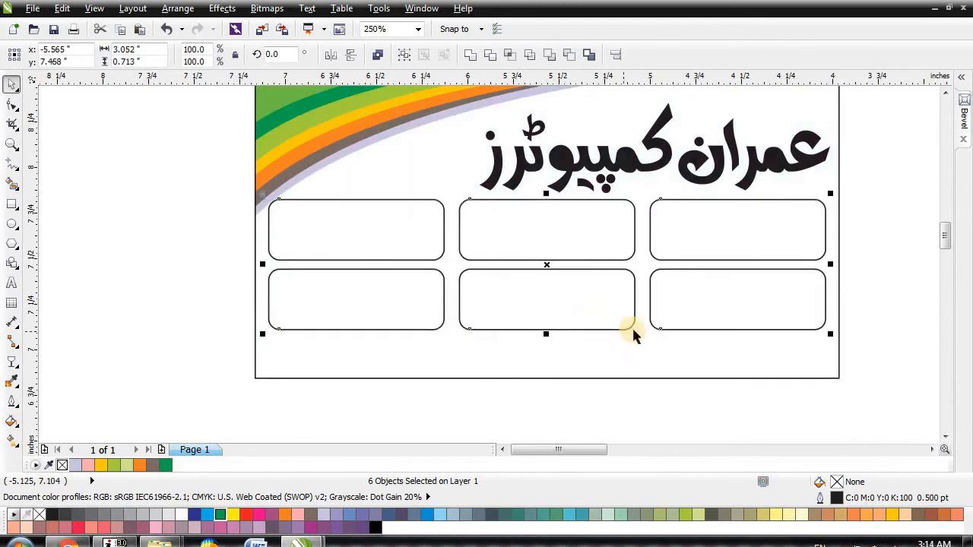
pyautogui.press('Down')
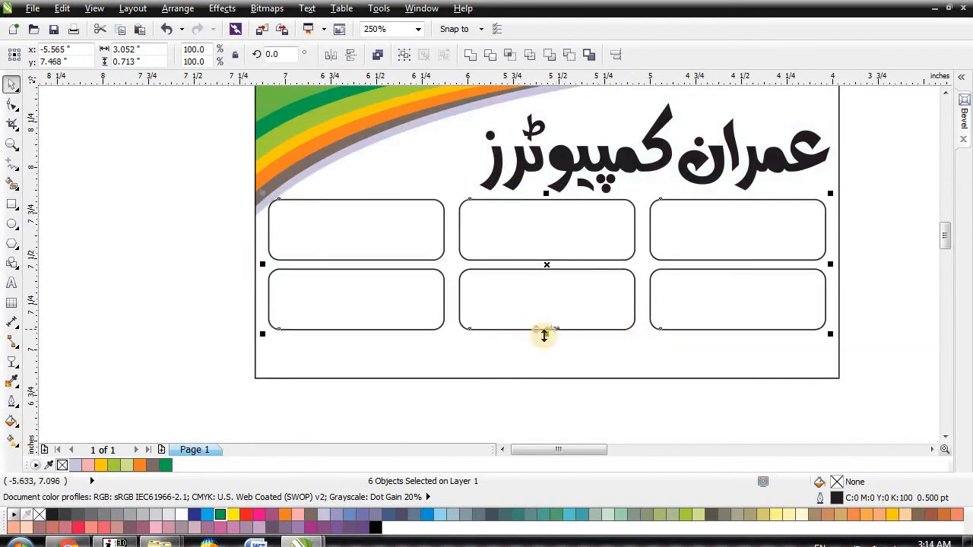
pyautogui.moveTo(545, 334); pyautogui.dragTo(544, 326)
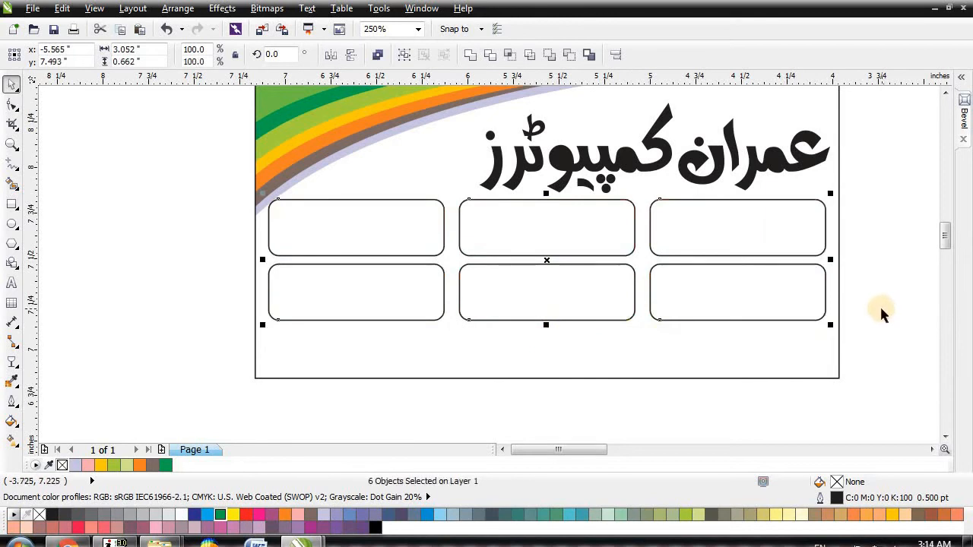
pyautogui.click(621, 335)
# Step: Draw a rectangle over the card's top-left corner, nudge it into place and make it slightly taller
pyautogui.scroll(-2, 621, 334)
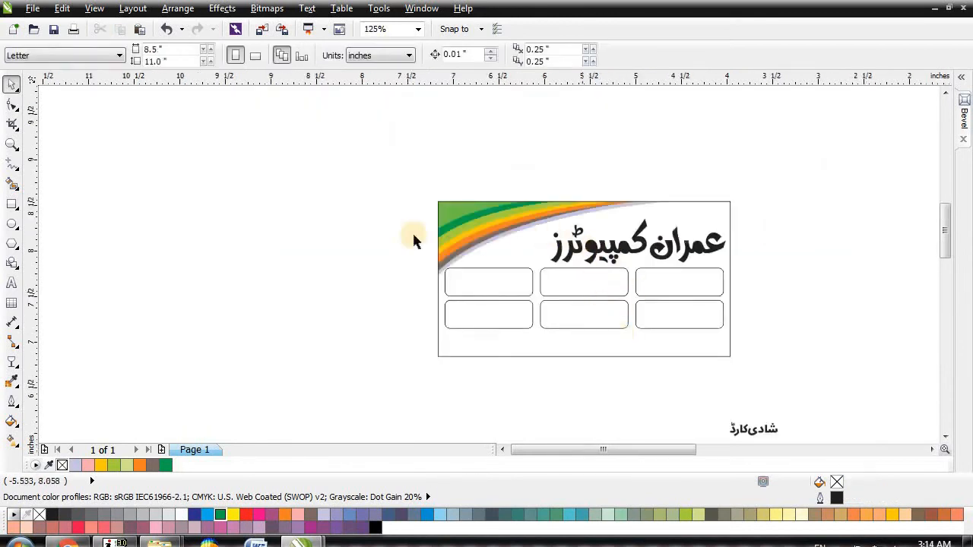
pyautogui.click(10, 205)
pyautogui.scroll(2, 543, 279)
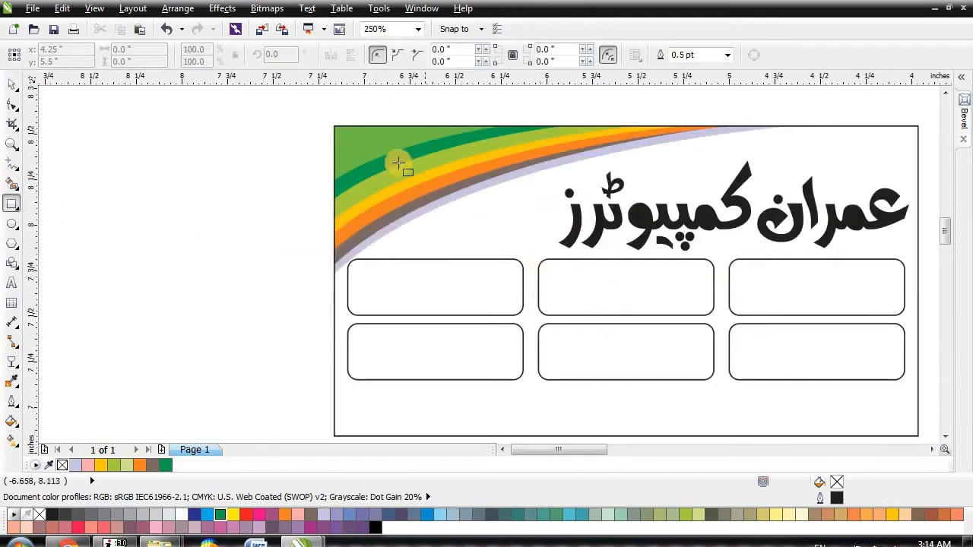
pyautogui.moveTo(355, 137); pyautogui.dragTo(495, 249)
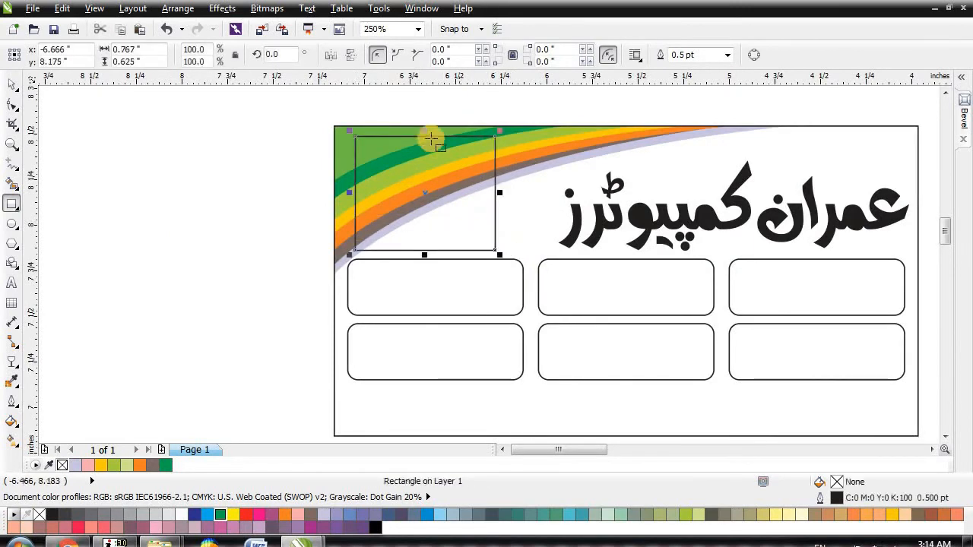
pyautogui.scroll(2, 434, 141)
pyautogui.press('Right')
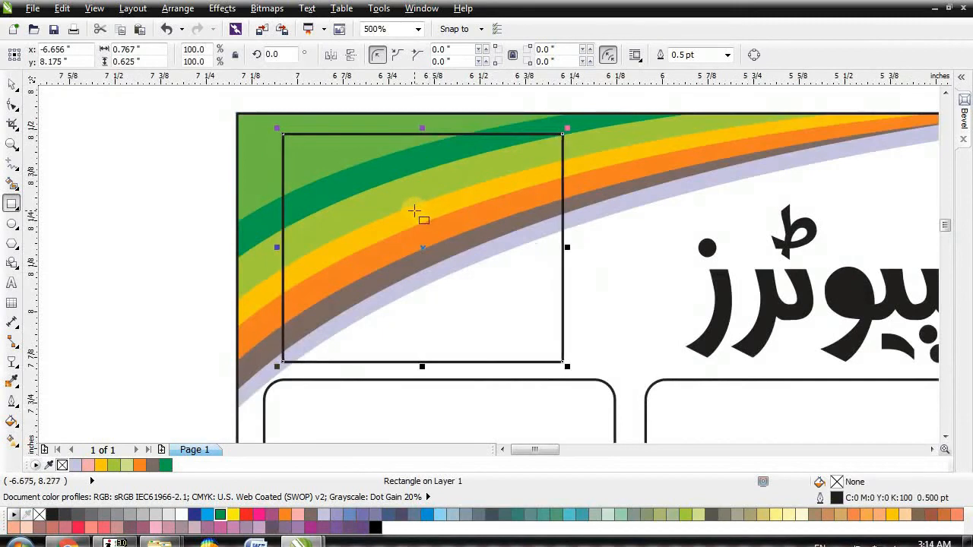
pyautogui.press('Up')
pyautogui.press('Up')
pyautogui.moveTo(422, 356); pyautogui.dragTo(423, 366)
# Step: Select all six rounded boxes and nudge them down slightly
pyautogui.scroll(-2, 365, 327)
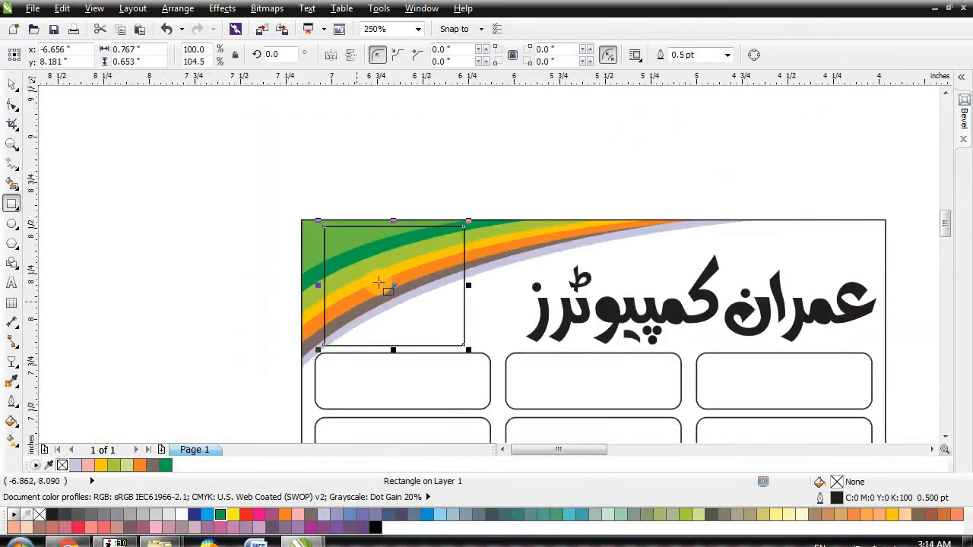
pyautogui.scroll(-1, 363, 300)
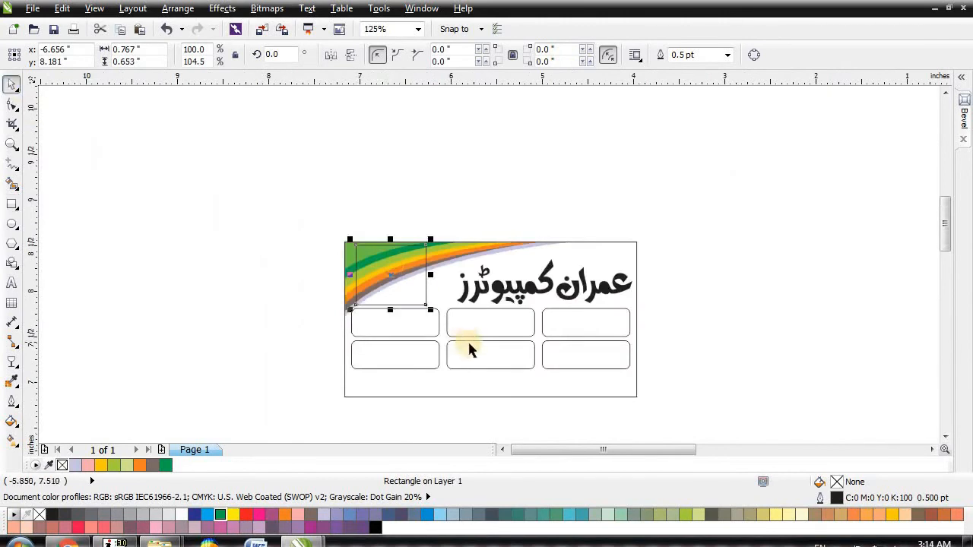
pyautogui.scroll(1, 468, 338)
pyautogui.moveTo(178, 242); pyautogui.dragTo(862, 343)
pyautogui.moveTo(842, 408); pyautogui.dragTo(157, 280)
pyautogui.press('Down')
pyautogui.press('Down')
pyautogui.press('Down')
pyautogui.press('Down')
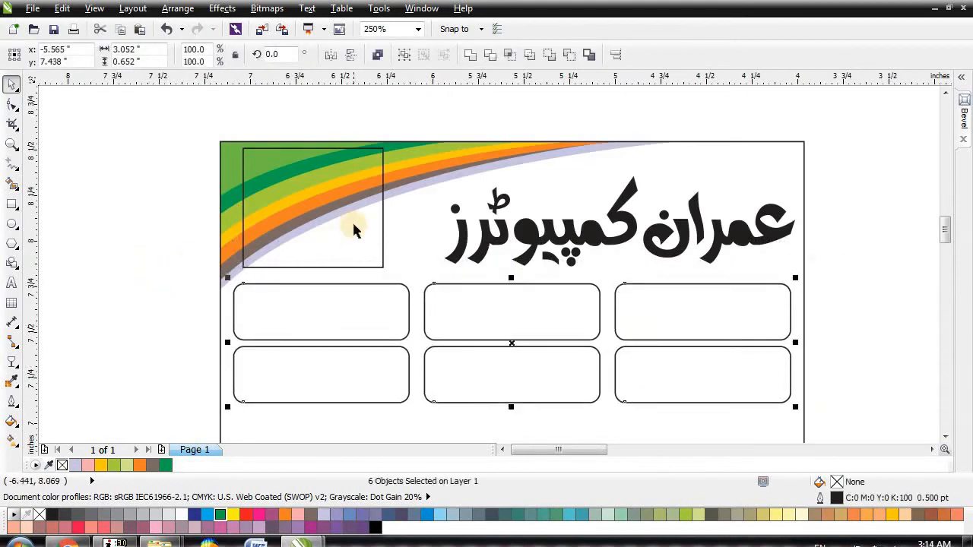
# Step: Extend the rectangle's bottom edge downward, undoing an accidental skew
pyautogui.click(322, 265)
pyautogui.moveTo(311, 280); pyautogui.dragTo(311, 284)
pyautogui.click(325, 219)
pyautogui.moveTo(314, 144); pyautogui.dragTo(329, 145)
pyautogui.hotkey('ctrl', 'z')
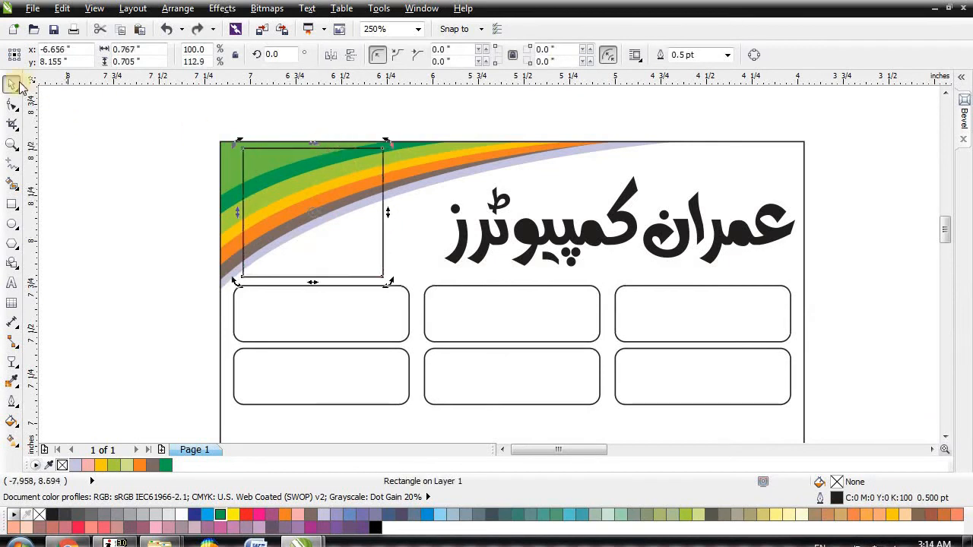
# Step: Move the Urdu name lettering into the top-left frame
pyautogui.click(85, 140)
pyautogui.scroll(-2, 283, 157)
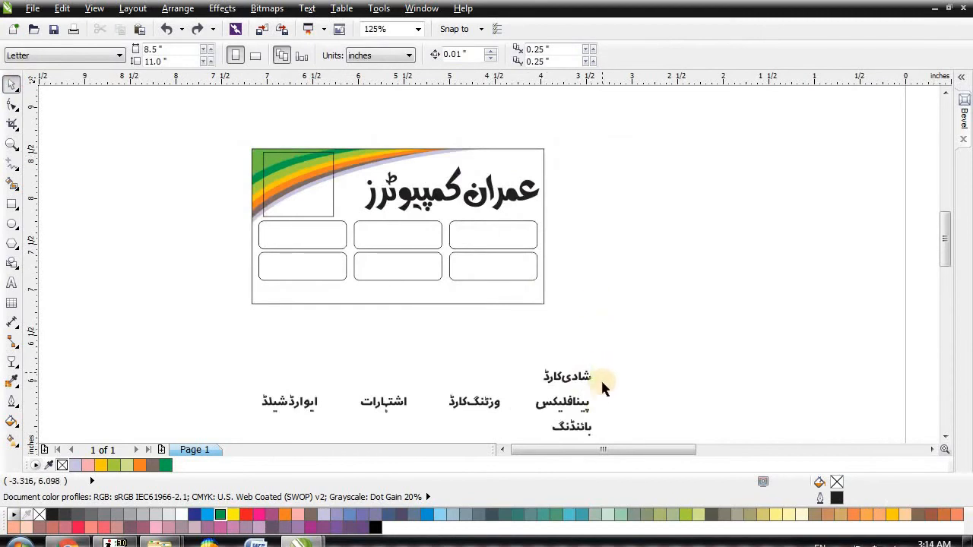
pyautogui.scroll(-1, 596, 375)
pyautogui.scroll(2, 593, 380)
pyautogui.moveTo(584, 419); pyautogui.dragTo(398, 363)
pyautogui.scroll(-1, 670, 383)
pyautogui.moveTo(612, 385); pyautogui.dragTo(342, 99)
# Step: Enlarge the Urdu name and widen the frame on both sides to hold it
pyautogui.scroll(-1, 376, 215)
pyautogui.scroll(3, 351, 160)
pyautogui.moveTo(490, 248); pyautogui.dragTo(599, 278)
pyautogui.click(538, 268)
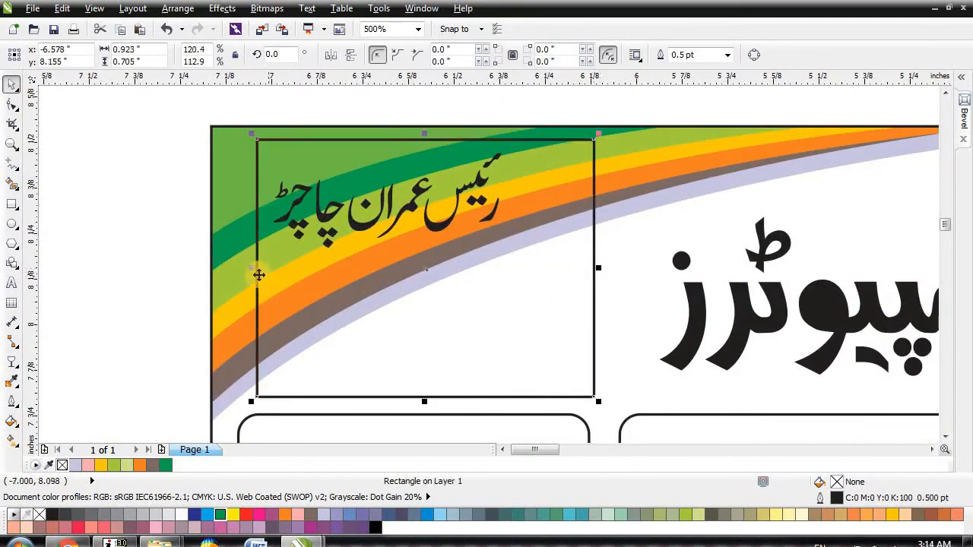
pyautogui.moveTo(247, 270); pyautogui.dragTo(240, 269)
pyautogui.click(134, 195)
pyautogui.click(516, 246)
pyautogui.click(489, 209)
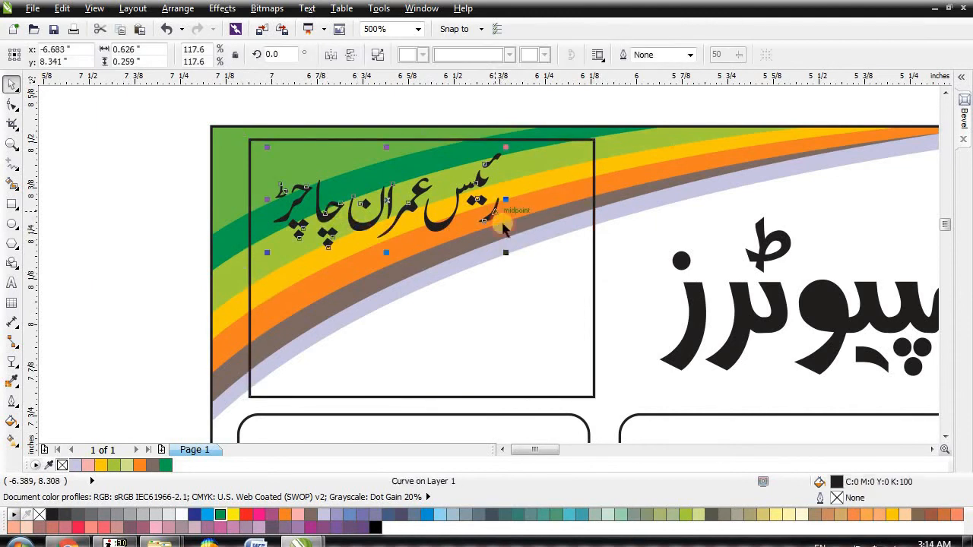
pyautogui.moveTo(504, 251); pyautogui.dragTo(567, 277)
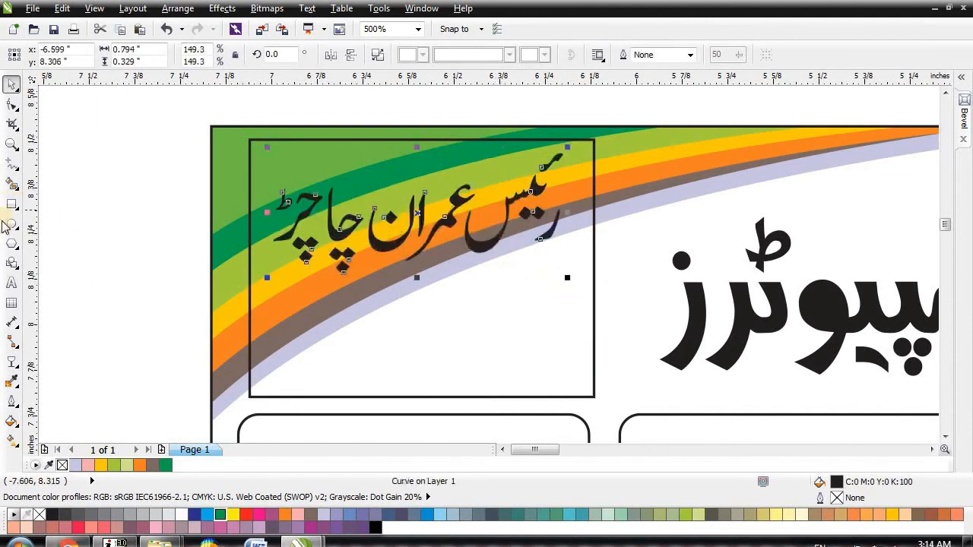
pyautogui.click(266, 324)
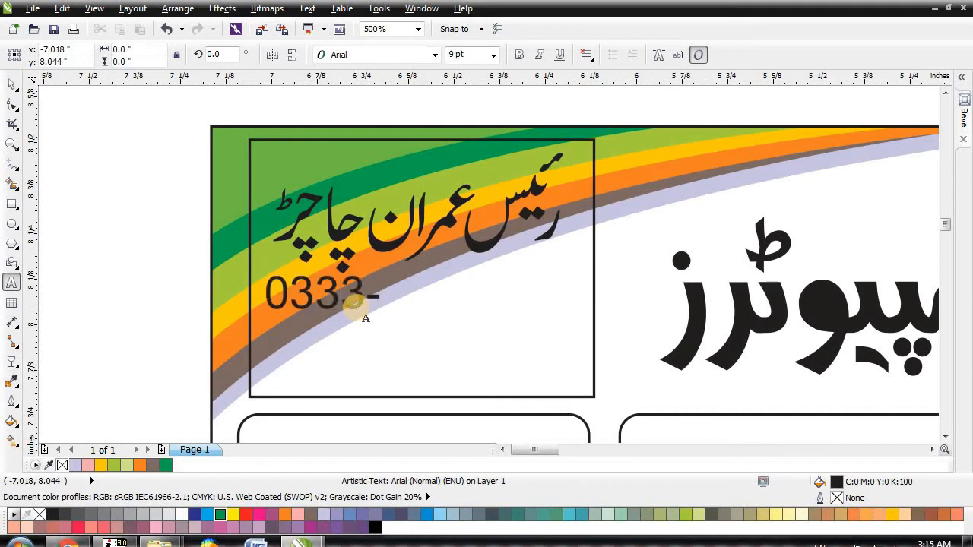
# Step: Type the two phone numbers below the name and set them in FuturaTEEBolCon
pyautogui.write('0333-*98')
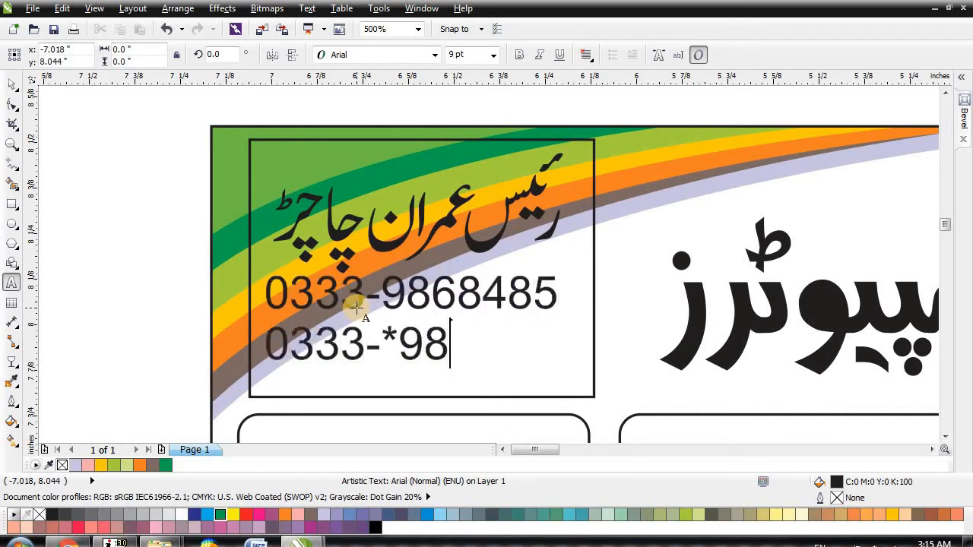
pyautogui.press('BackSpace')
pyautogui.press('BackSpace')
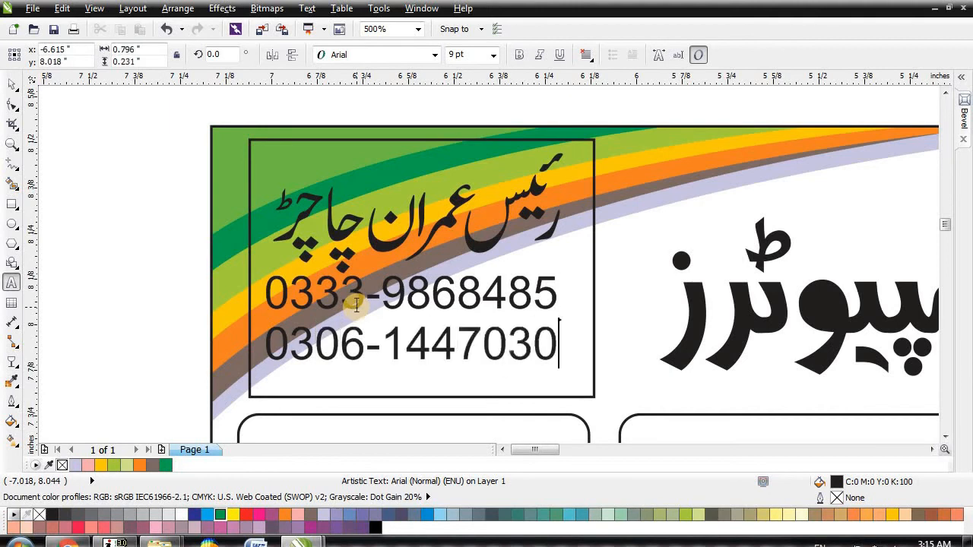
pyautogui.click(17, 83)
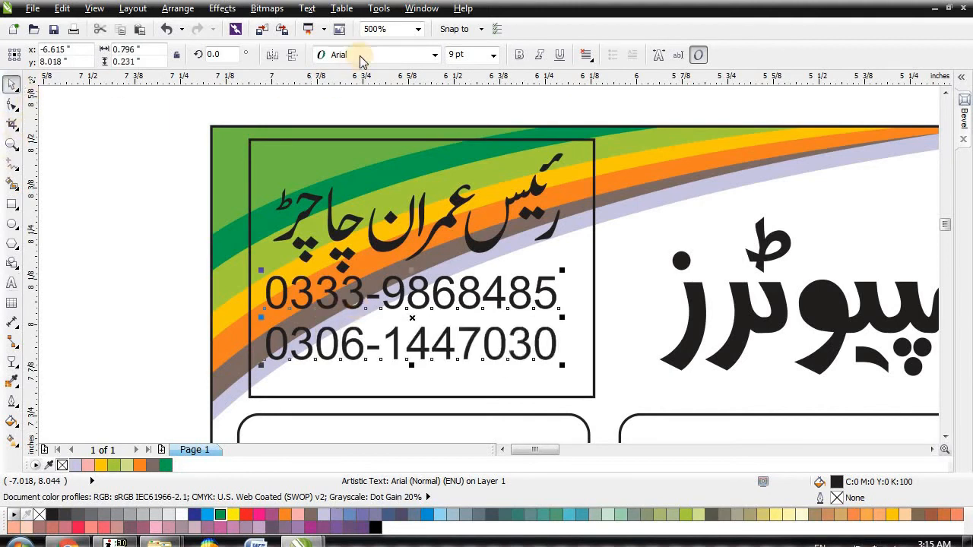
pyautogui.click(361, 55)
pyautogui.click(371, 86)
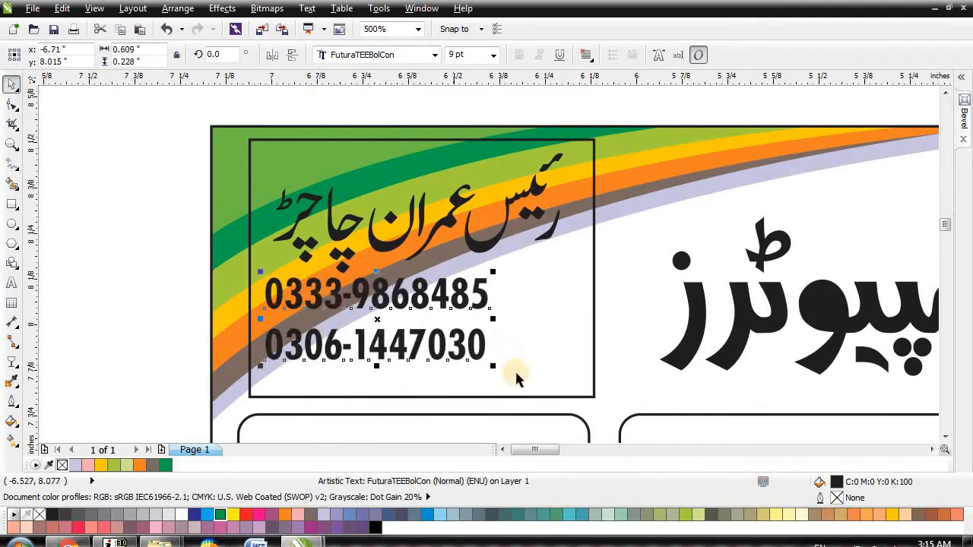
# Step: Enlarge the phone numbers, tighten their line spacing, widen digit spacing and nudge them down
pyautogui.moveTo(491, 367); pyautogui.dragTo(582, 394)
pyautogui.click(11, 104)
pyautogui.click(260, 392)
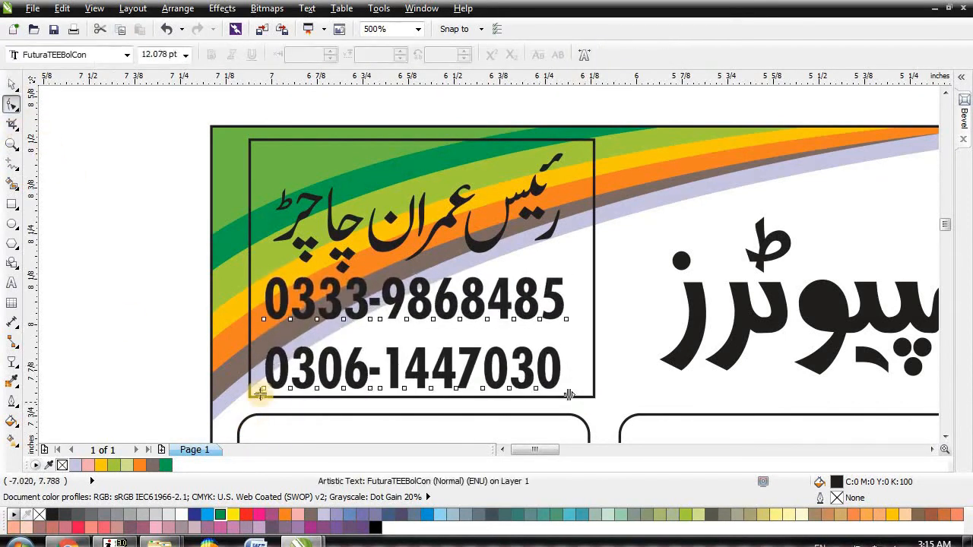
pyautogui.moveTo(260, 392); pyautogui.dragTo(260, 376)
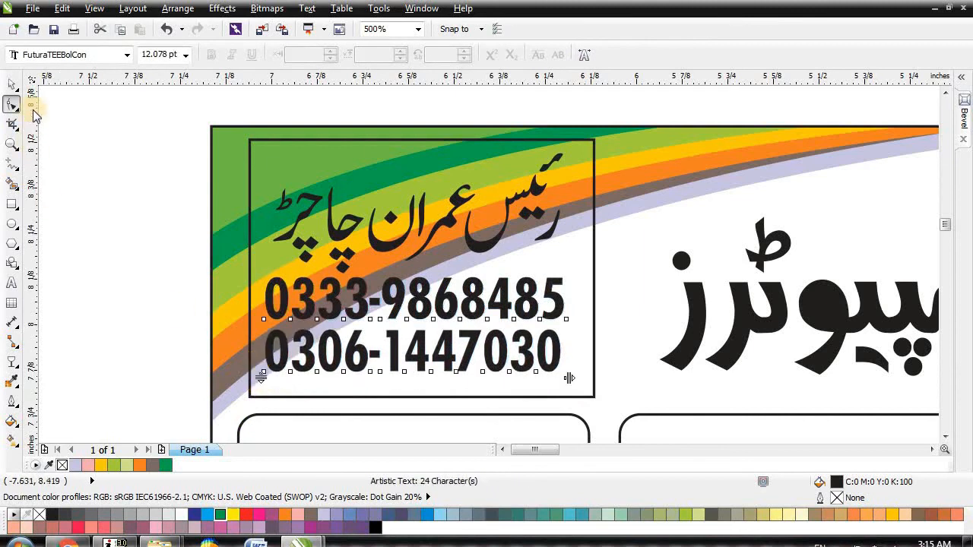
pyautogui.click(12, 85)
pyautogui.press('Down')
pyautogui.press('Down')
pyautogui.press('Down')
pyautogui.press('Down')
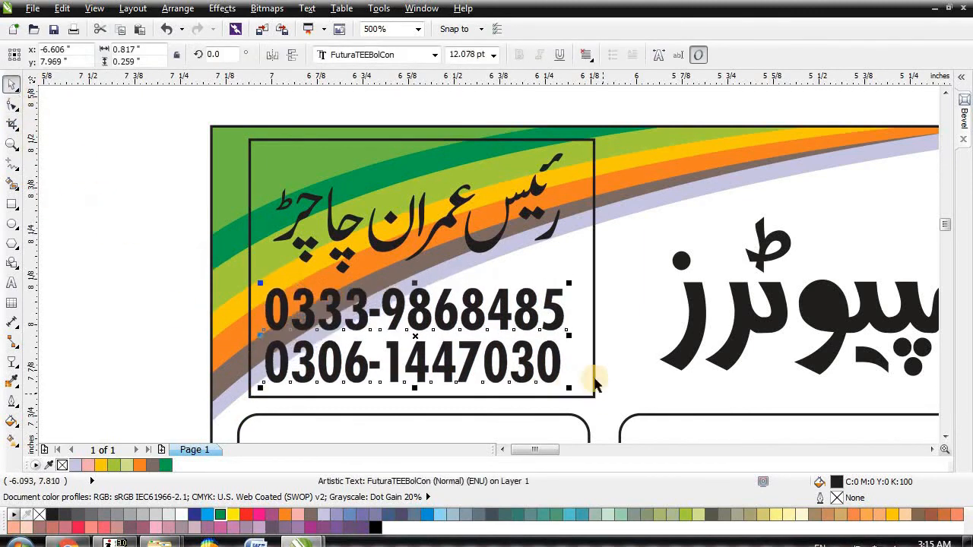
pyautogui.moveTo(580, 338); pyautogui.dragTo(586, 332)
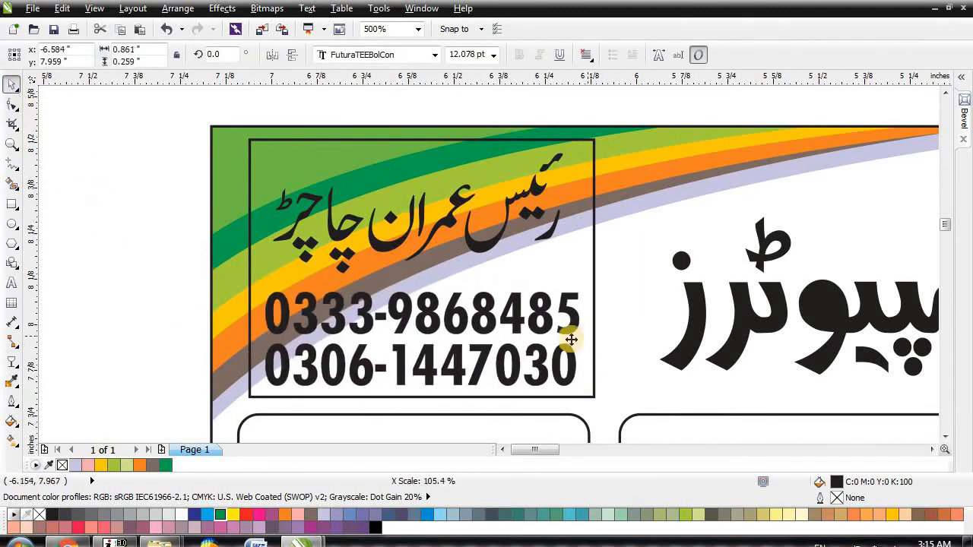
pyautogui.keyDown('shift'); pyautogui.click(481, 244); pyautogui.keyUp('shift')
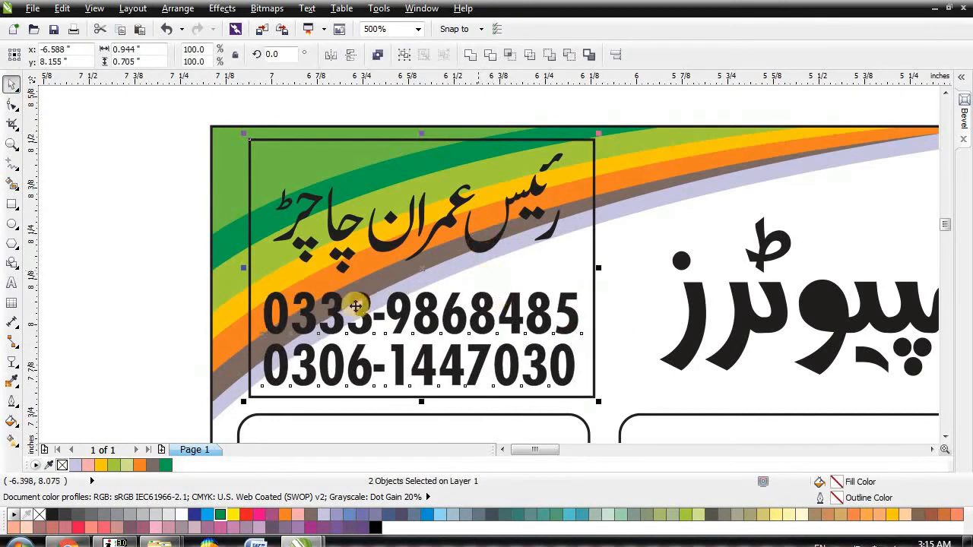
# Step: Skew the frame rectangle's top edge right to form a slanted parallelogram
pyautogui.click(287, 151)
pyautogui.click(12, 104)
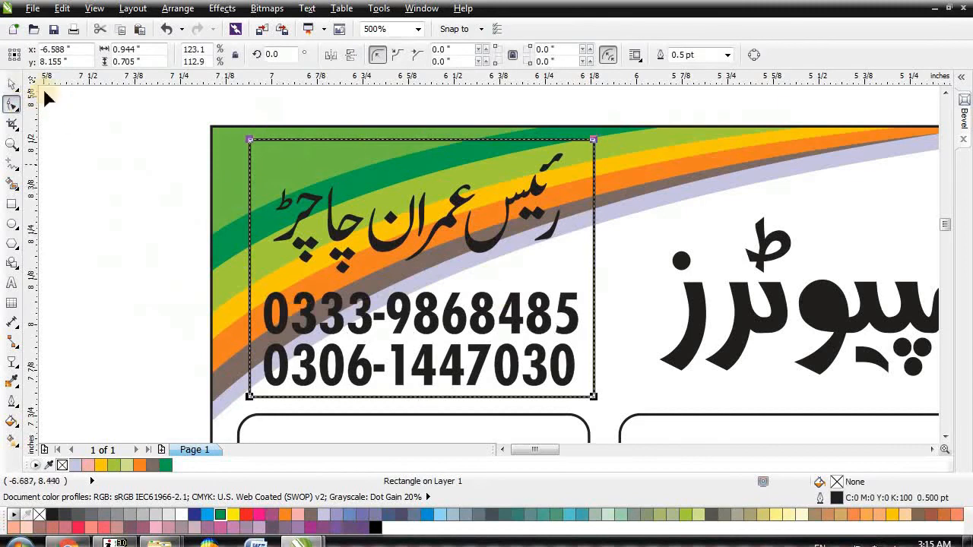
pyautogui.click(13, 84)
pyautogui.moveTo(417, 137); pyautogui.dragTo(452, 141)
# Step: Shift the name and phone numbers inside the slanted frame, then fill the frame green
pyautogui.click(80, 173)
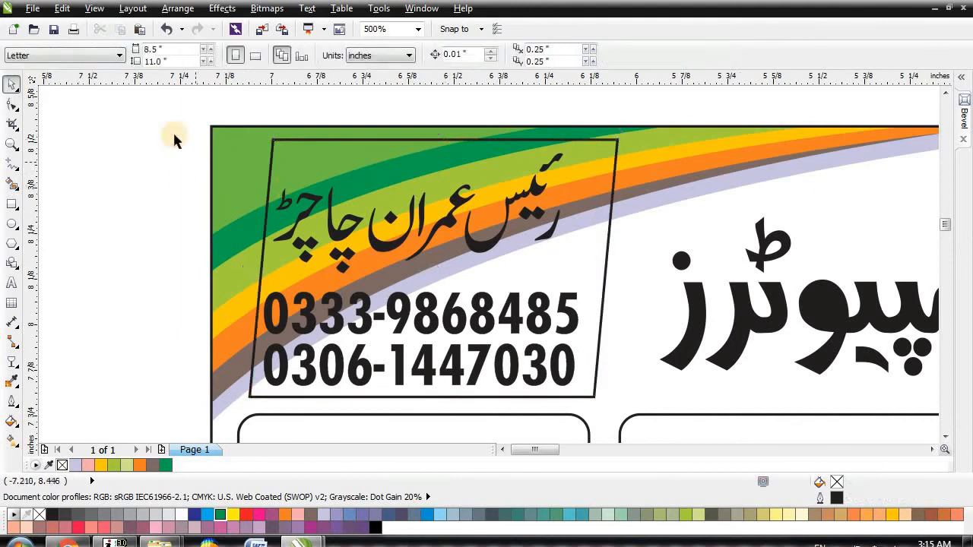
pyautogui.moveTo(338, 194); pyautogui.dragTo(589, 423)
pyautogui.press('Right')
pyautogui.press('Right')
pyautogui.press('Right')
pyautogui.press('Up')
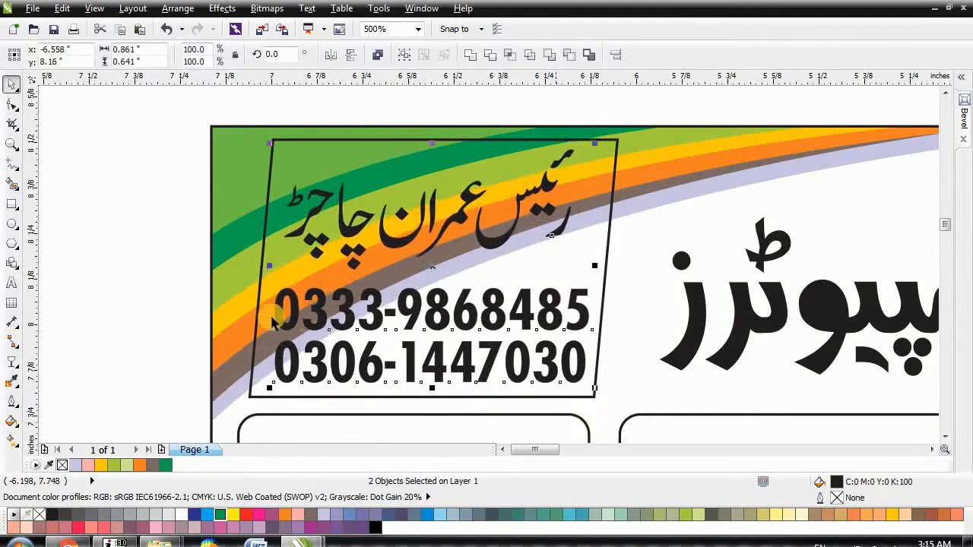
pyautogui.click(126, 217)
pyautogui.click(327, 319)
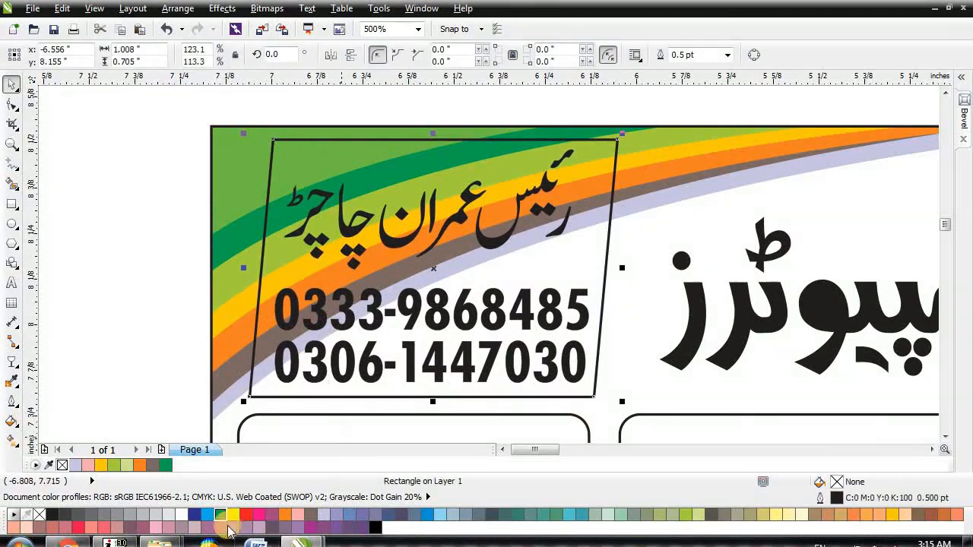
pyautogui.click(219, 516)
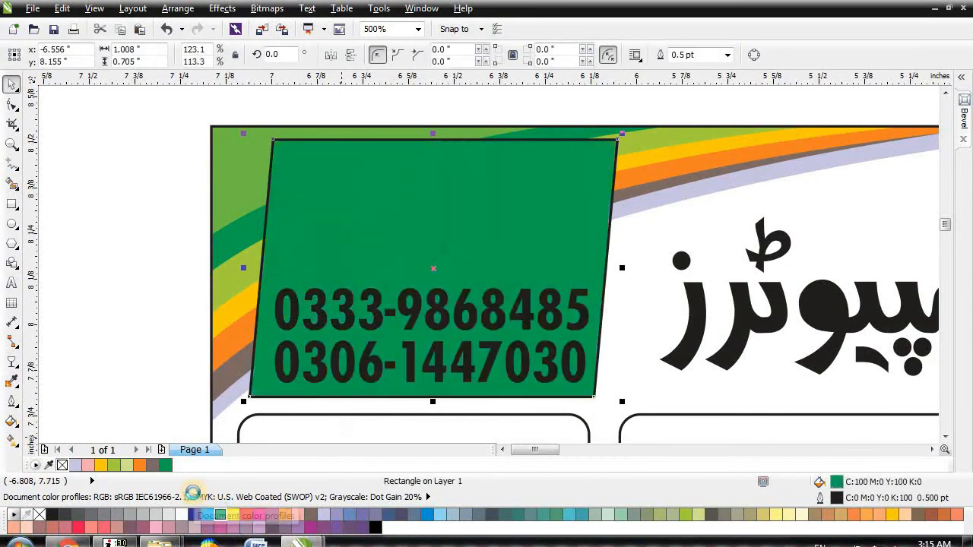
# Step: Send the green rectangle behind the text, remove its outline and offset a duplicate
pyautogui.hotkey('ctrl', 'pagedown')
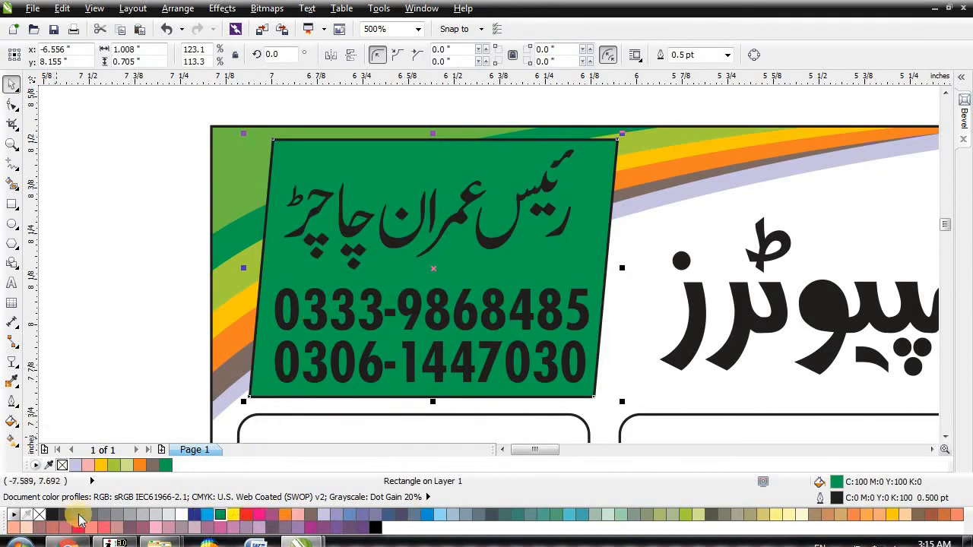
pyautogui.moveTo(272, 268); pyautogui.dragTo(272, 267)
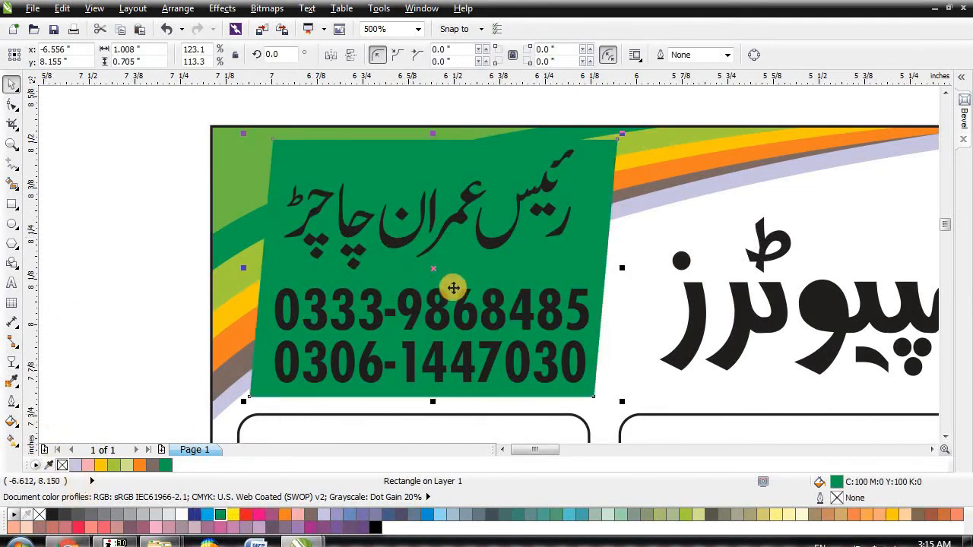
pyautogui.moveTo(441, 270); pyautogui.dragTo(446, 279)
pyautogui.keyDown('shift'); pyautogui.click(592, 165); pyautogui.keyUp('shift')
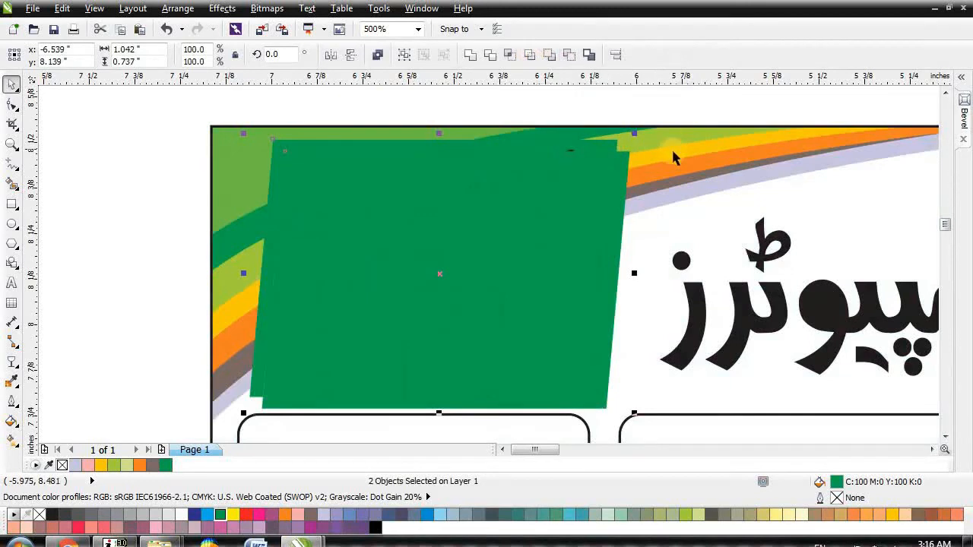
pyautogui.click(629, 164)
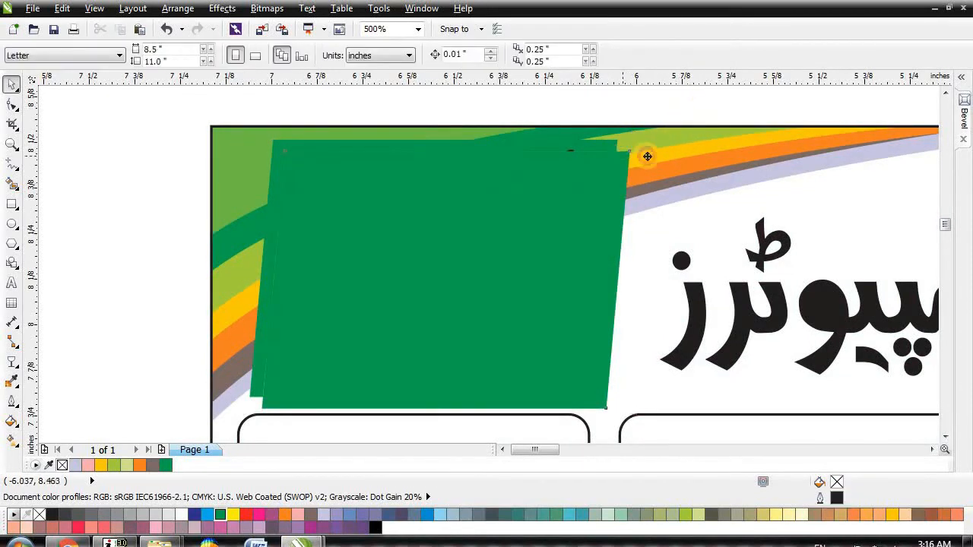
pyautogui.click(646, 156)
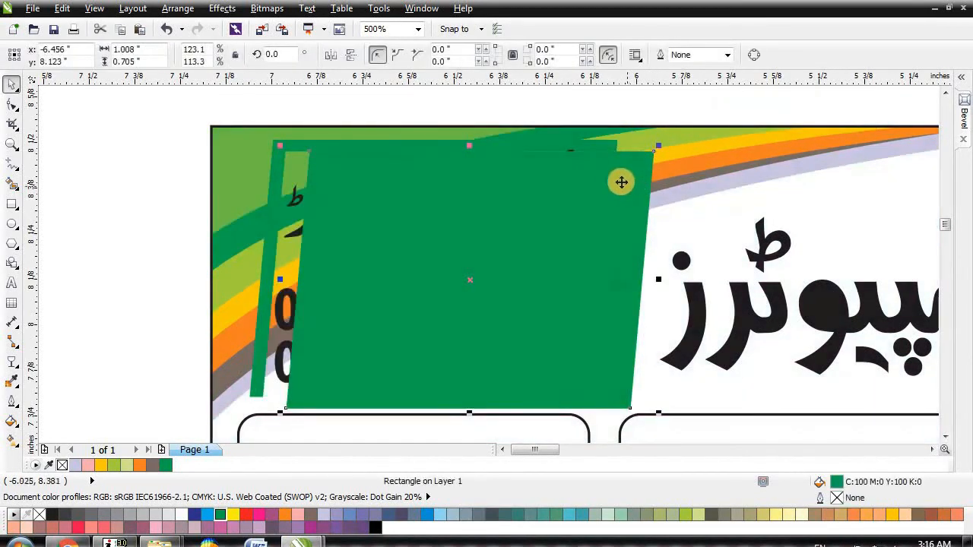
pyautogui.hotkey('ctrl', 'z')
pyautogui.hotkey('ctrl', 'z')
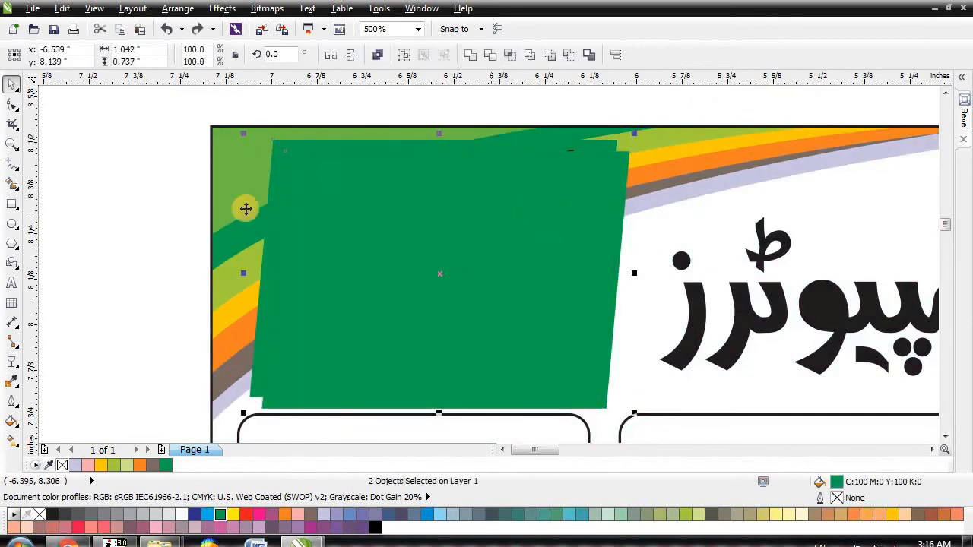
# Step: Intersect the two green rectangles, delete the extra shape and bring the rectangle to the front
pyautogui.click(91, 205)
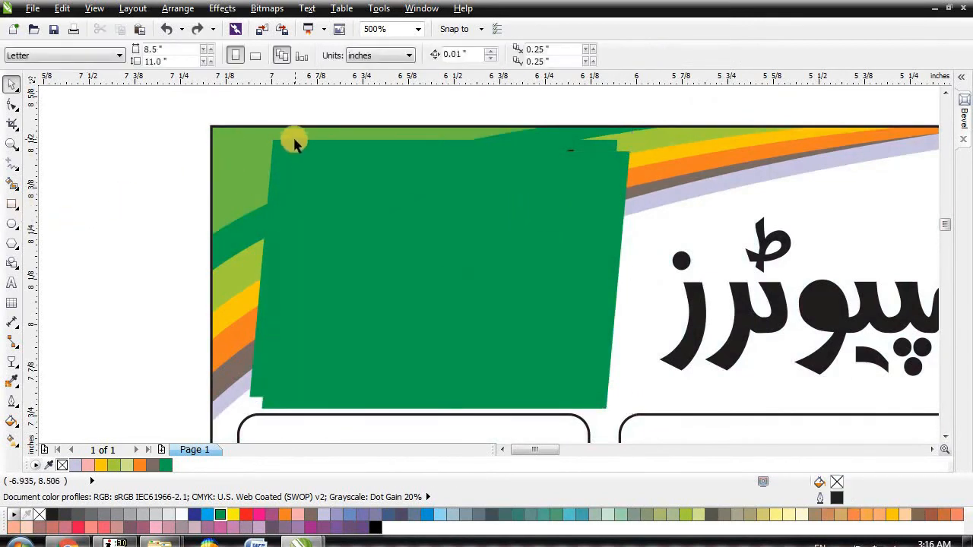
pyautogui.click(295, 146)
pyautogui.keyDown('shift'); pyautogui.click(618, 171); pyautogui.keyUp('shift')
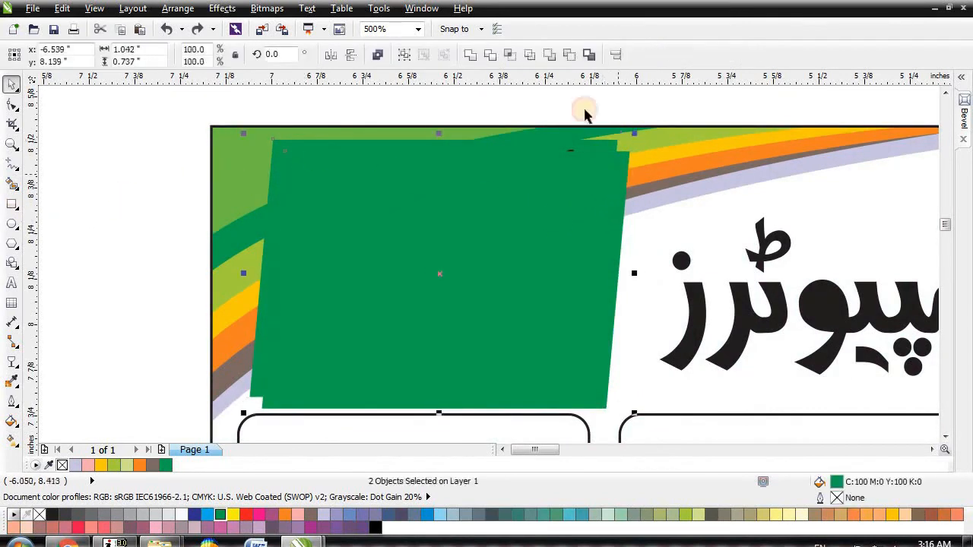
pyautogui.click(510, 55)
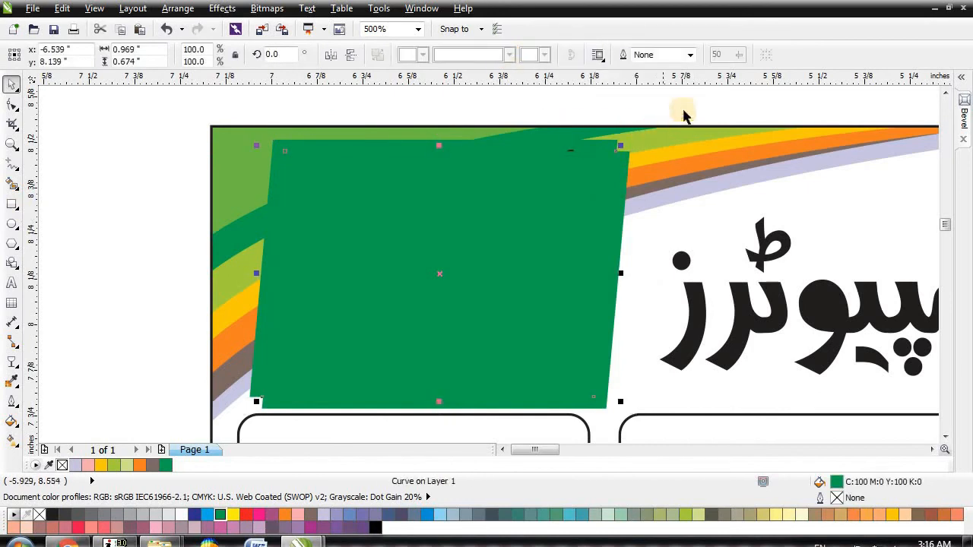
pyautogui.press('Escape')
pyautogui.click(561, 179)
pyautogui.press('Escape')
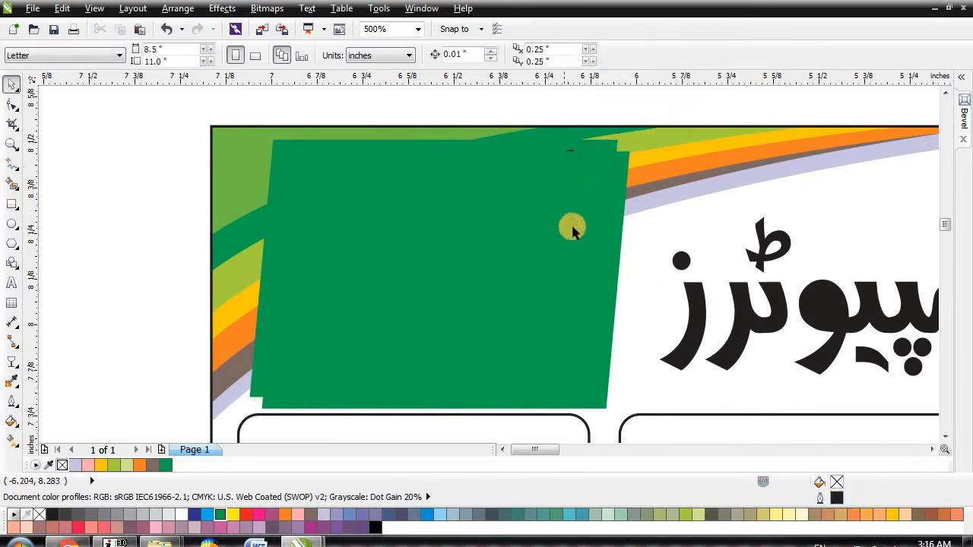
pyautogui.press('Delete')
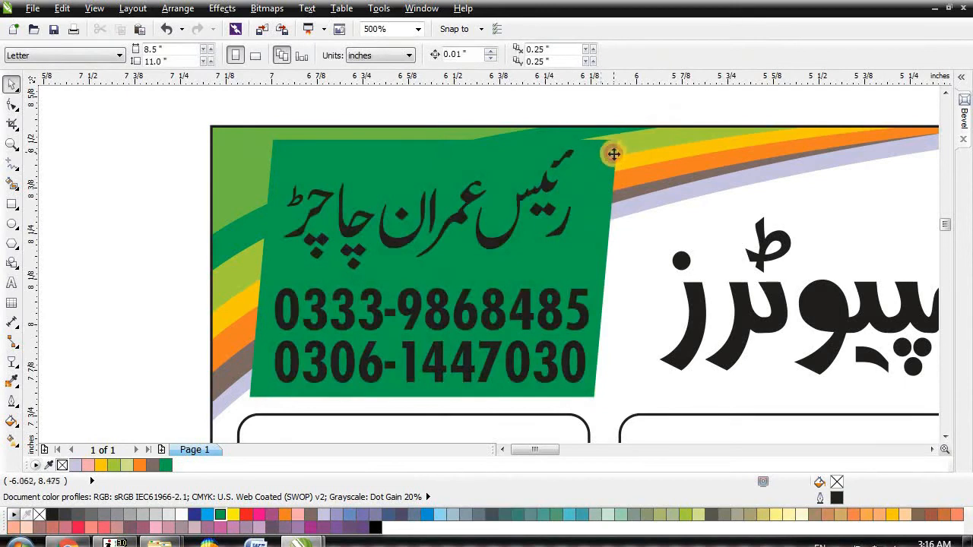
pyautogui.click(614, 153)
pyautogui.hotkey('shift', 'pageup')
pyautogui.moveTo(594, 211); pyautogui.dragTo(625, 219)
pyautogui.hotkey('ctrl', 'z')
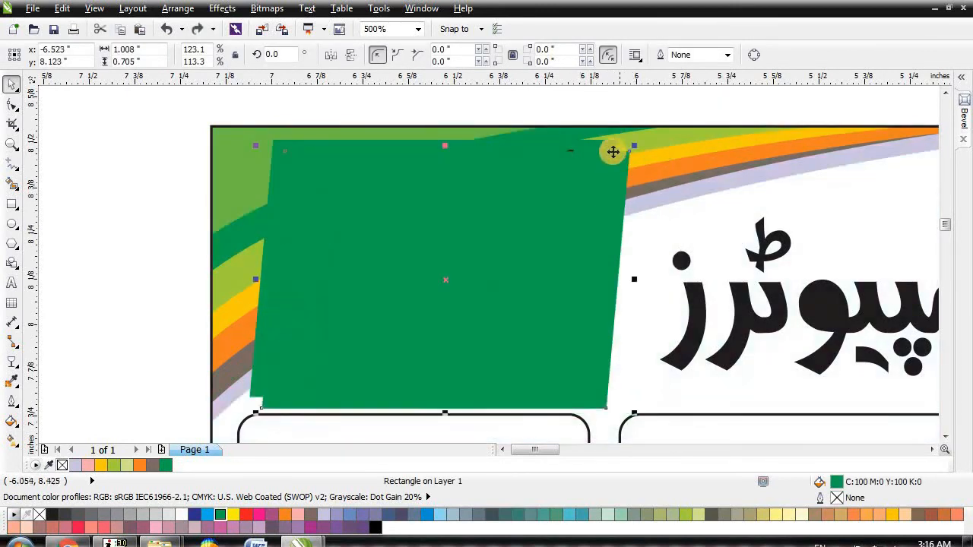
# Step: Intersect and Simplify the overlapping green shapes to trim out an L-shaped strip
pyautogui.keyDown('shift'); pyautogui.click(612, 144); pyautogui.keyUp('shift')
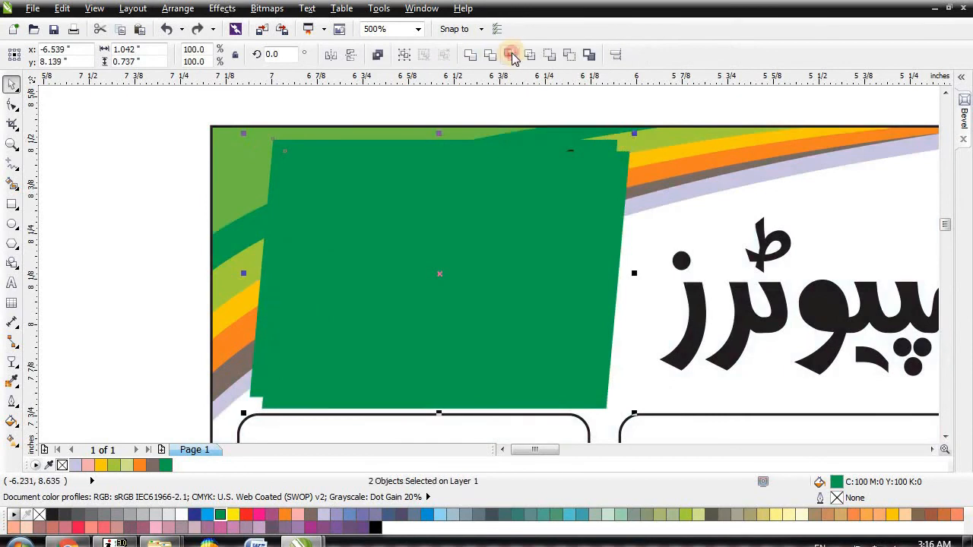
pyautogui.click(511, 55)
pyautogui.moveTo(587, 223); pyautogui.dragTo(647, 256)
pyautogui.moveTo(602, 196)
pyautogui.mouseDown()
pyautogui.moveTo(606, 133)
pyautogui.moveTo(610, 186)
pyautogui.mouseUp()
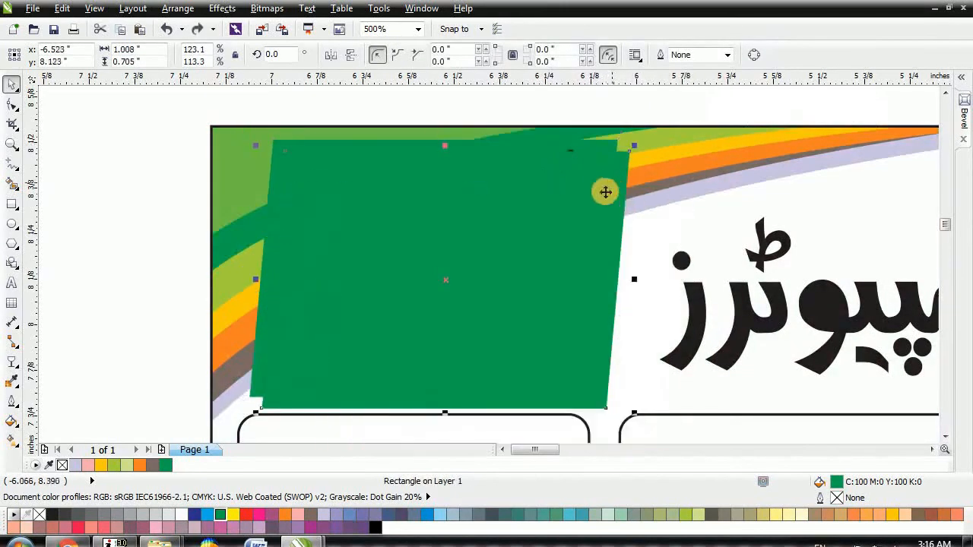
pyautogui.keyDown('shift'); pyautogui.click(563, 213); pyautogui.keyUp('shift')
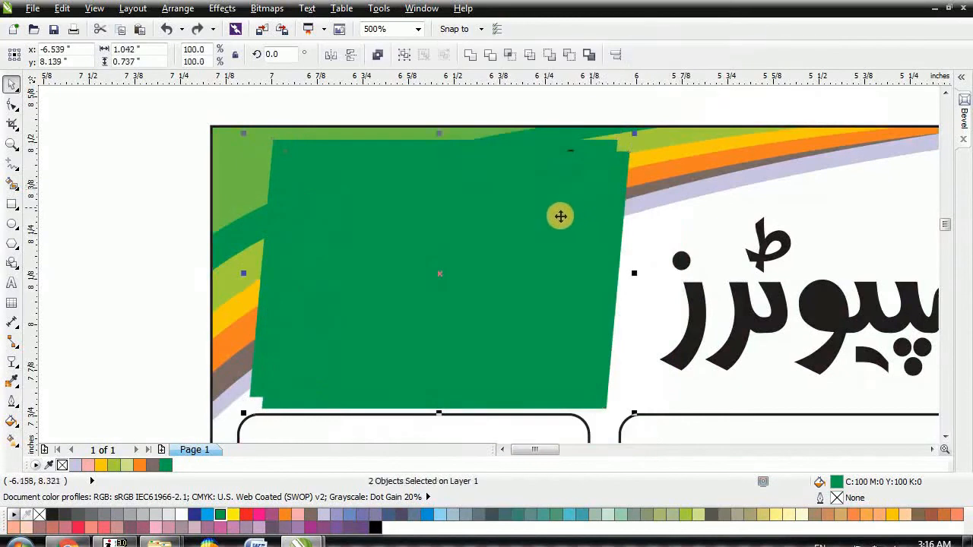
pyautogui.click(531, 53)
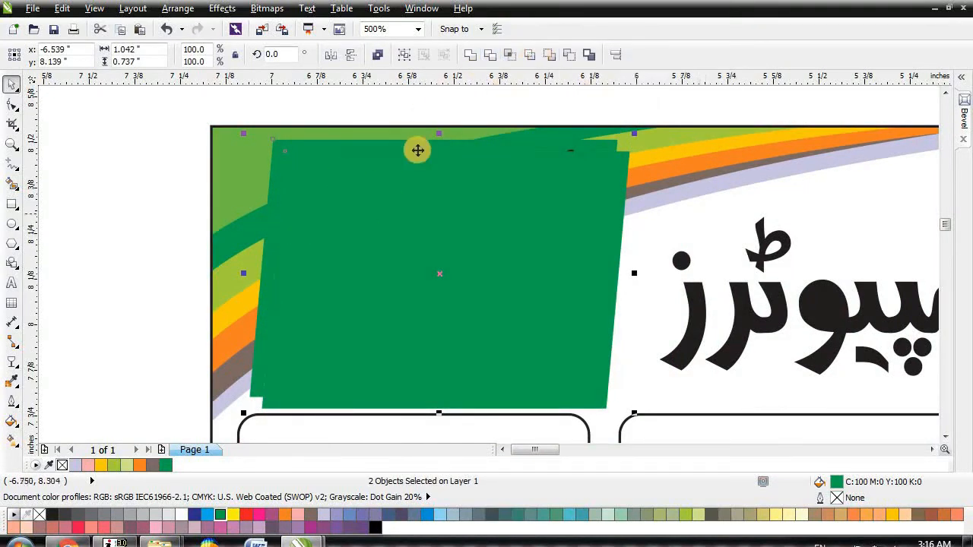
pyautogui.click(139, 216)
pyautogui.moveTo(436, 254); pyautogui.dragTo(530, 290)
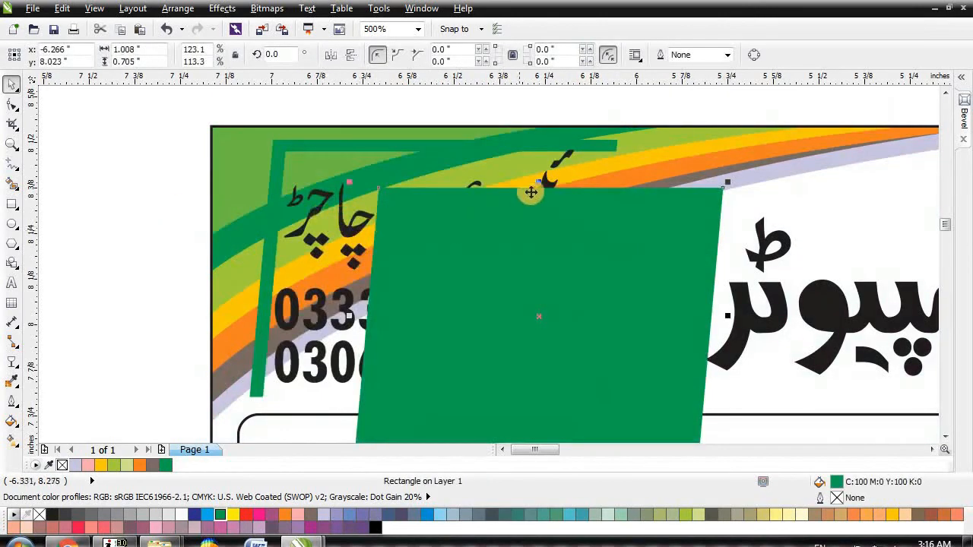
pyautogui.scroll(-1, 532, 195)
pyautogui.hotkey('ctrl', 'z')
pyautogui.click(254, 226)
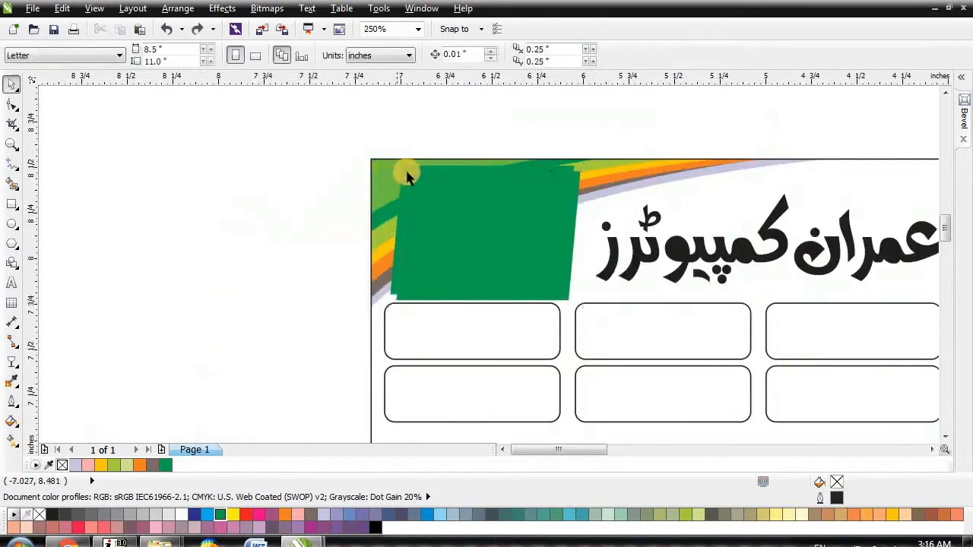
pyautogui.click(411, 172)
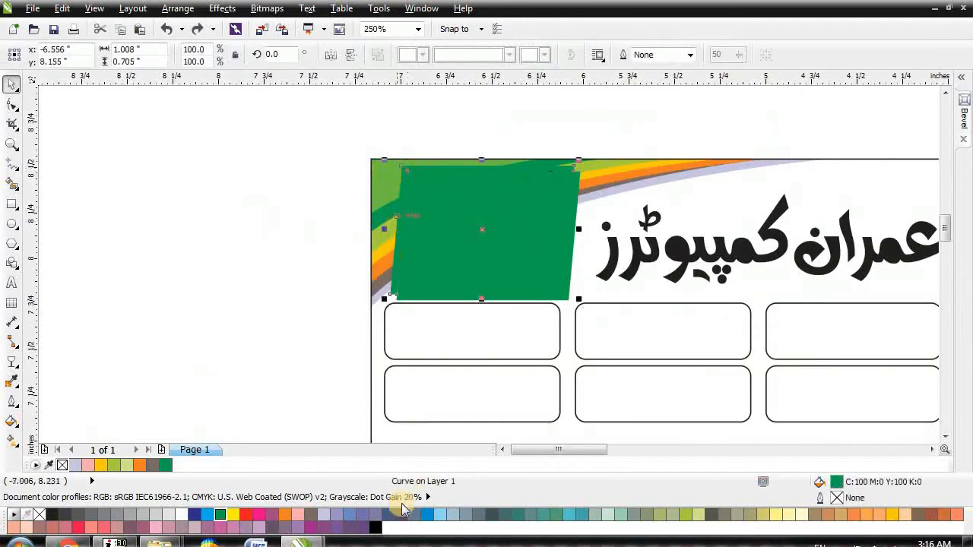
# Step: Colour the trimmed strip lavender, mirror it horizontally and vertically, and nudge it beside the panel
pyautogui.rightClick(339, 517)
pyautogui.scroll(1, 532, 202)
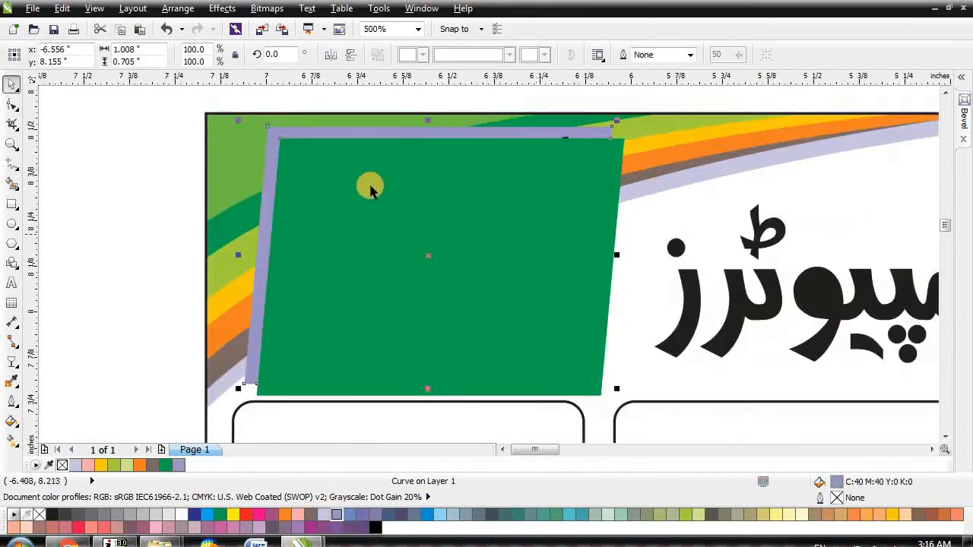
pyautogui.click(348, 56)
pyautogui.click(329, 57)
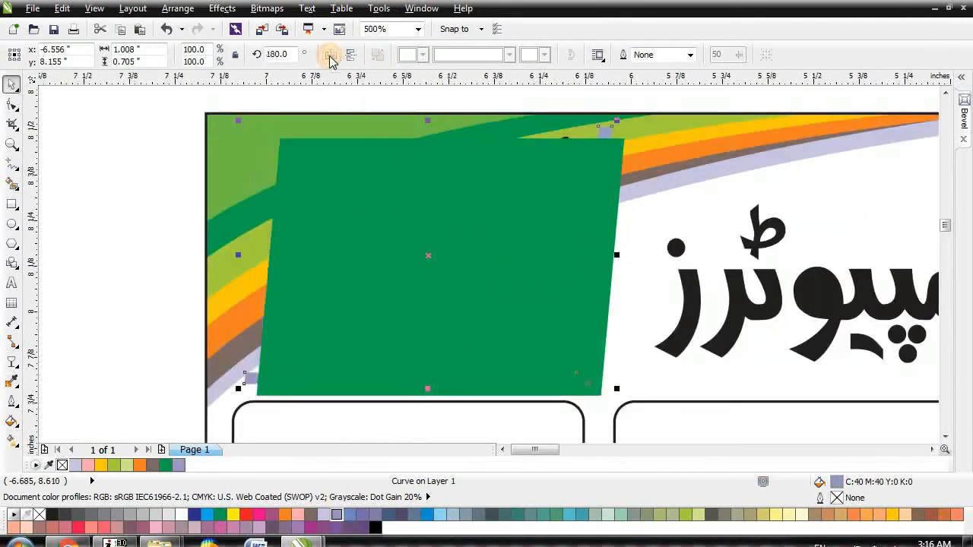
pyautogui.press('Right')
pyautogui.press('Right')
pyautogui.press('Right')
pyautogui.press('Right')
pyautogui.press('Right')
pyautogui.press('Right')
pyautogui.press('Right')
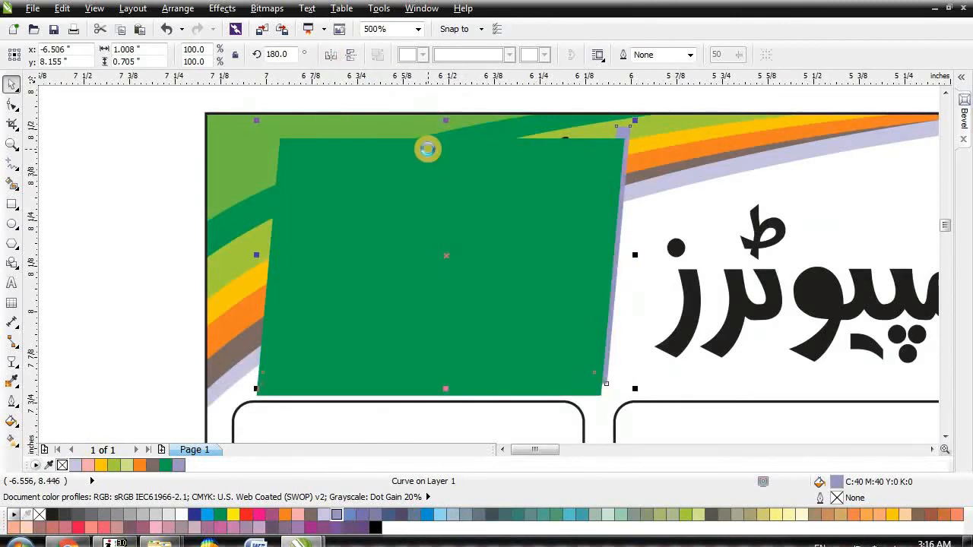
pyautogui.press('Right')
pyautogui.press('Right')
pyautogui.press('Down')
pyautogui.press('Down')
pyautogui.press('Down')
pyautogui.press('Down')
pyautogui.press('Down')
pyautogui.press('Down')
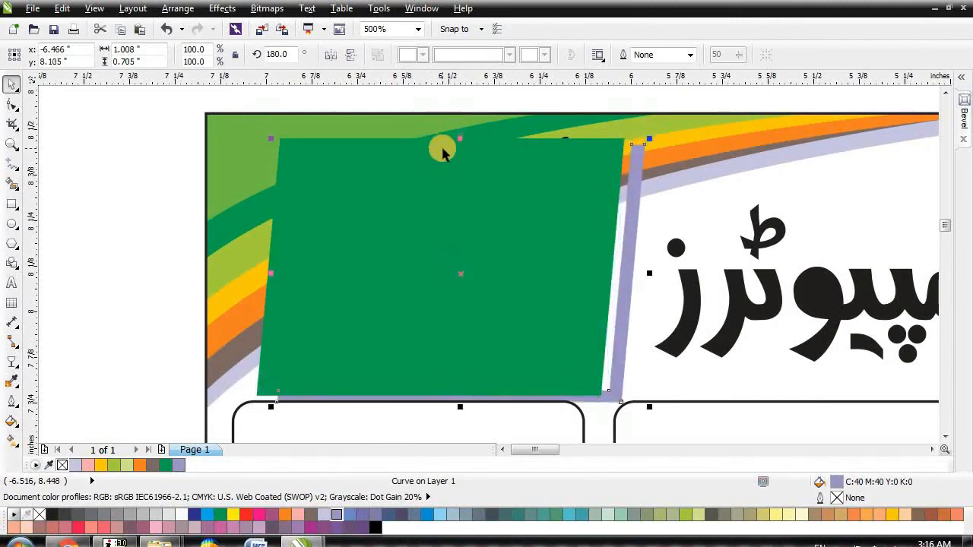
pyautogui.press('Left')
pyautogui.press('Left')
# Step: Fine-tune the green panel's position against the lavender strip
pyautogui.click(559, 220)
pyautogui.press('Up')
pyautogui.press('Up')
pyautogui.press('Up')
pyautogui.press('Left')
pyautogui.press('Down')
pyautogui.press('Left')
pyautogui.press('Left')
pyautogui.press('Up')
pyautogui.press('Right')
pyautogui.scroll(-1, 578, 236)
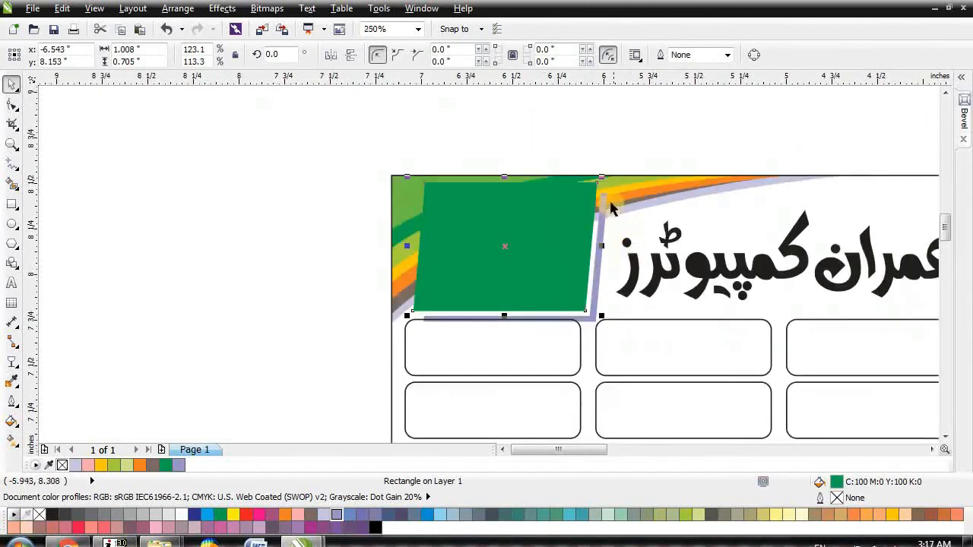
# Step: Nudge the lavender strip up one step, then select the name and phone numbers
pyautogui.click(605, 201)
pyautogui.press('Up')
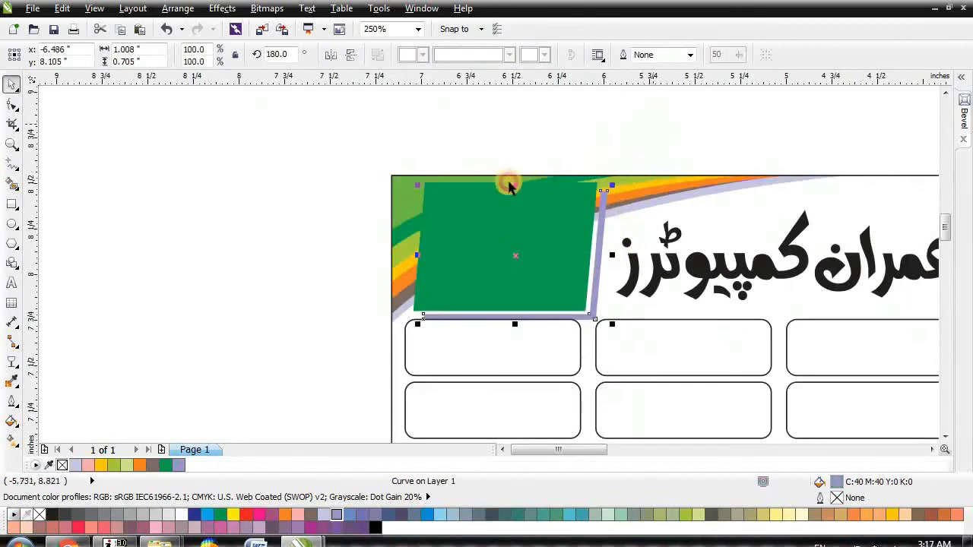
pyautogui.click(601, 153)
pyautogui.moveTo(356, 144); pyautogui.dragTo(608, 300)
pyautogui.scroll(1, 513, 211)
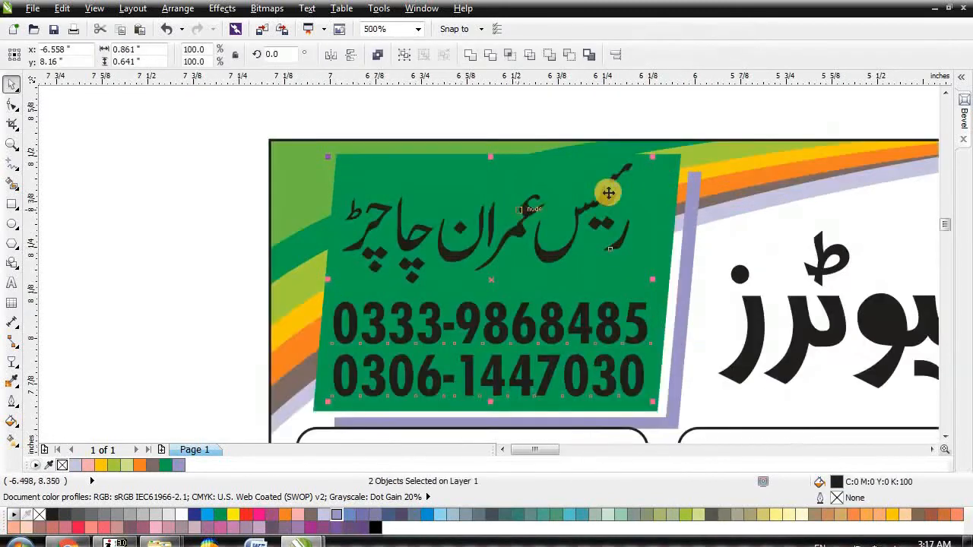
# Step: Fill the slanted panel a brighter blue and the shadow strip dark blue
pyautogui.click(672, 164)
pyautogui.click(195, 515)
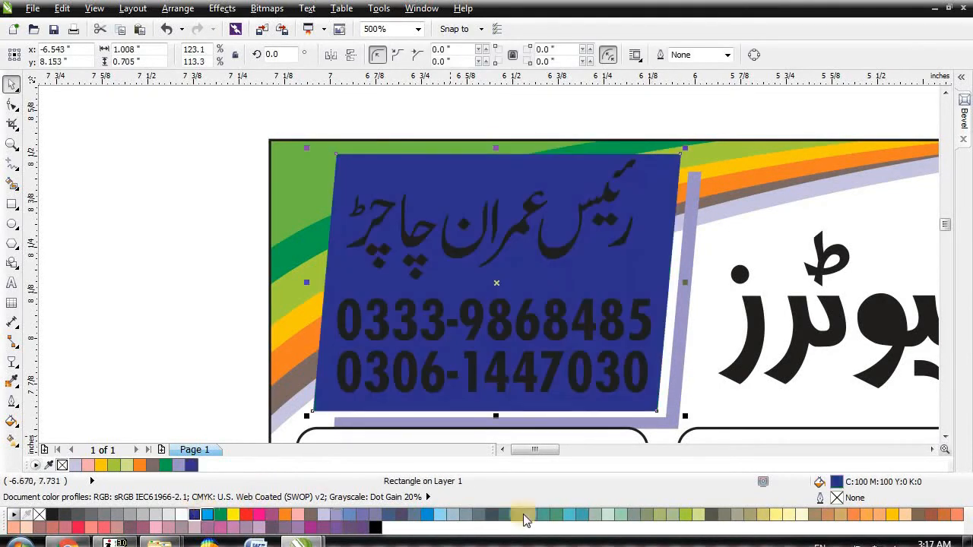
pyautogui.click(215, 293)
pyautogui.click(559, 323)
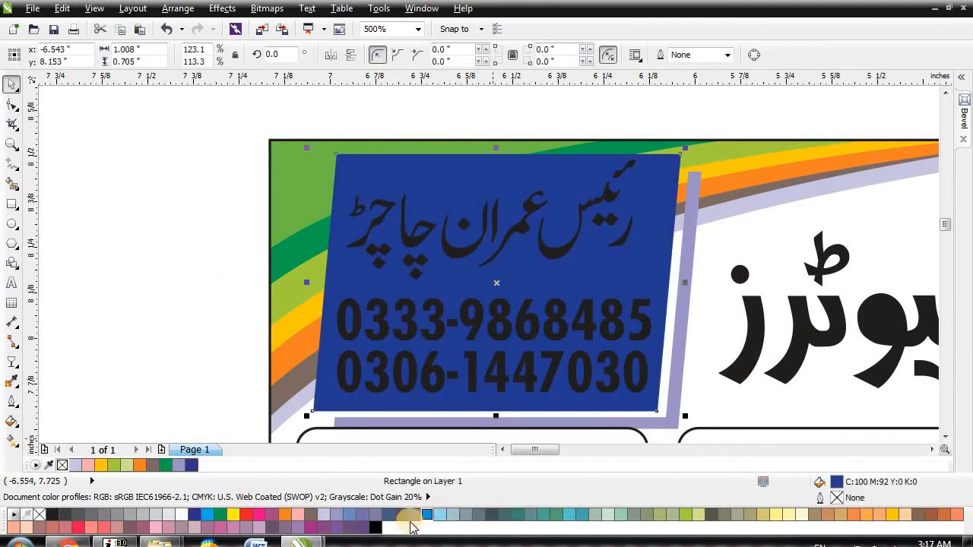
pyautogui.click(431, 516)
pyautogui.click(527, 384)
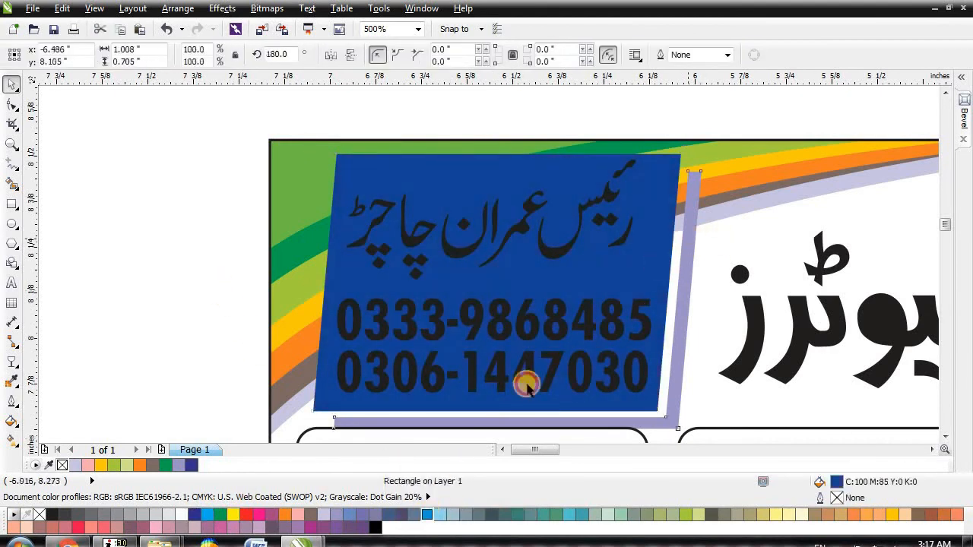
pyautogui.click(193, 515)
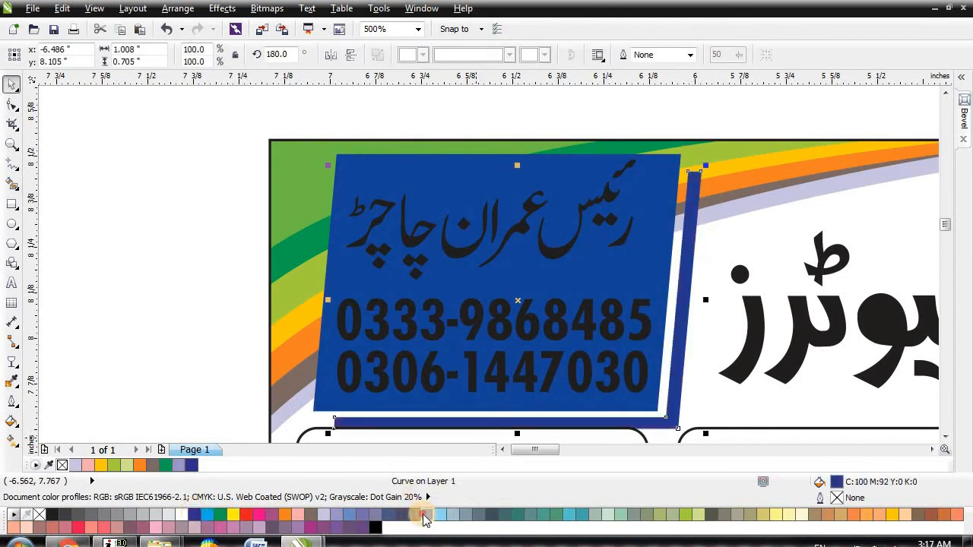
pyautogui.click(211, 289)
# Step: Turn the Urdu name and both phone numbers white
pyautogui.scroll(-2, 446, 223)
pyautogui.moveTo(313, 151); pyautogui.dragTo(592, 383)
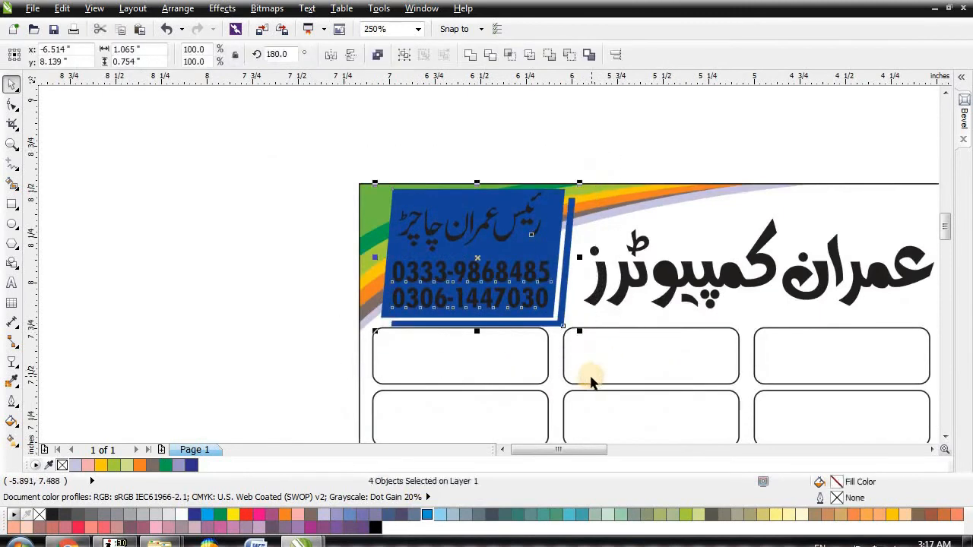
pyautogui.click(633, 154)
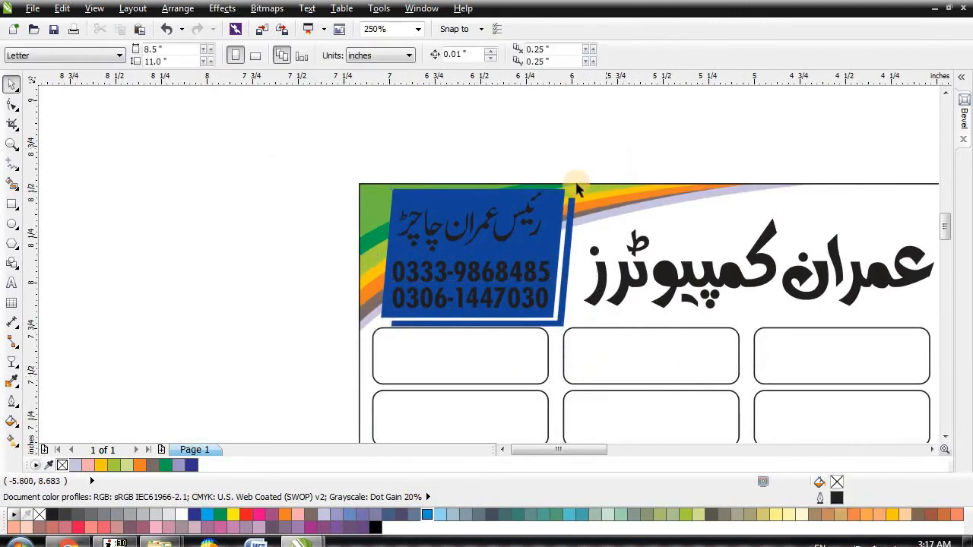
pyautogui.click(515, 218)
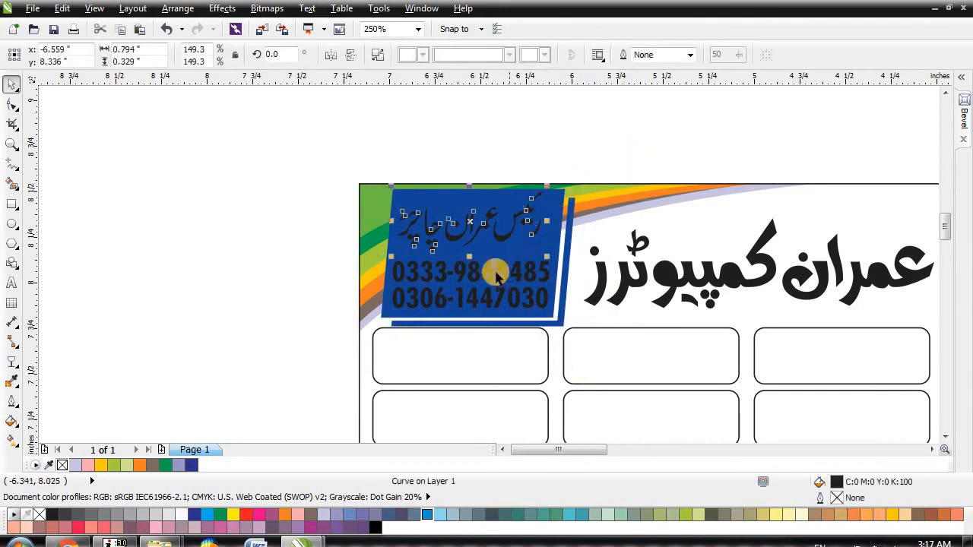
pyautogui.keyDown('shift'); pyautogui.click(502, 273); pyautogui.keyUp('shift')
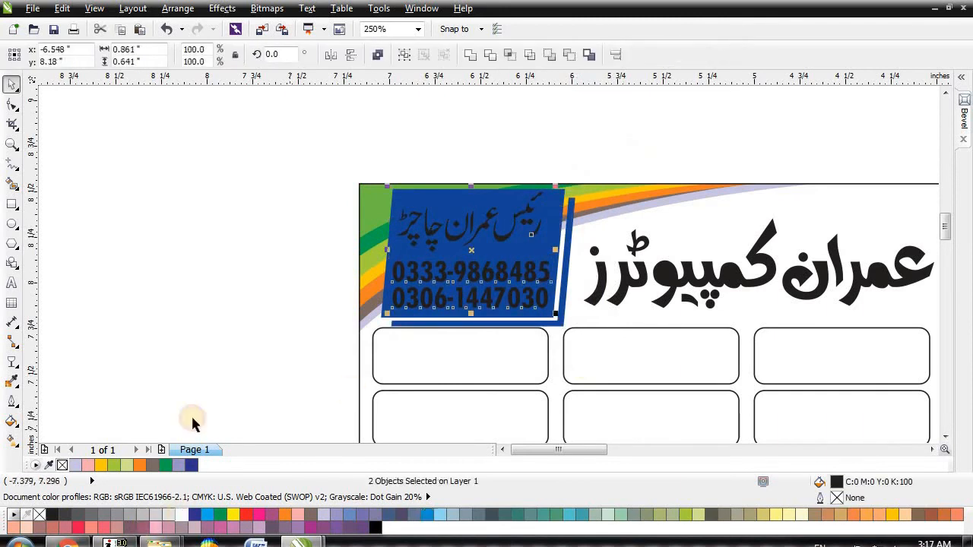
pyautogui.click(181, 515)
pyautogui.click(180, 347)
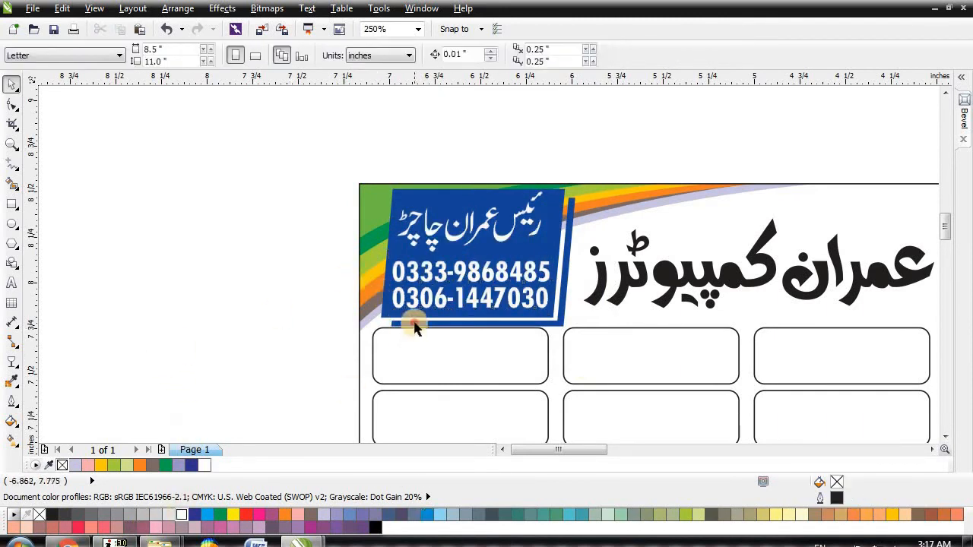
pyautogui.click(386, 329)
pyautogui.scroll(1, 388, 329)
# Step: Nudge the blue shadow strip's end nodes so they line up with the panel's edges
pyautogui.press('F10')
pyautogui.press('Left')
pyautogui.press('Left')
pyautogui.press('Left')
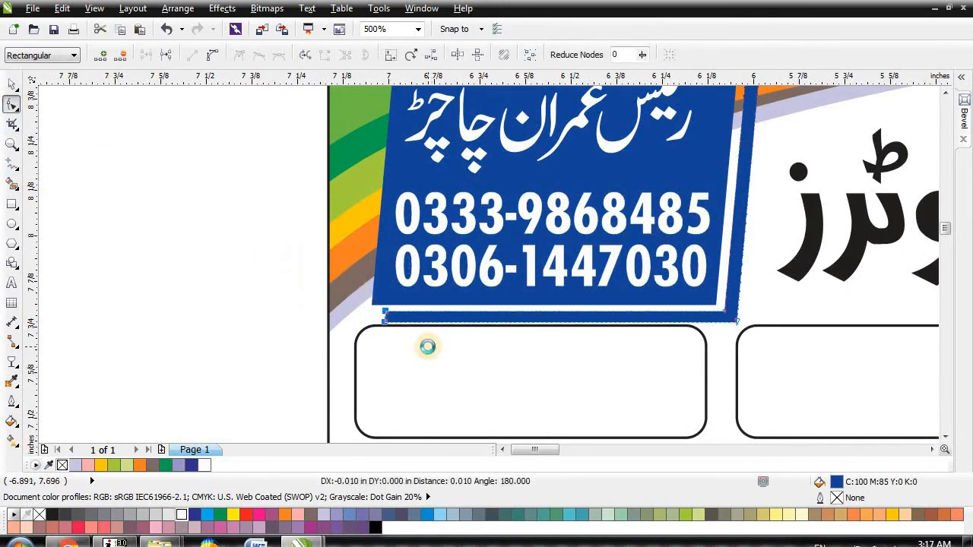
pyautogui.scroll(-3, 301, 378)
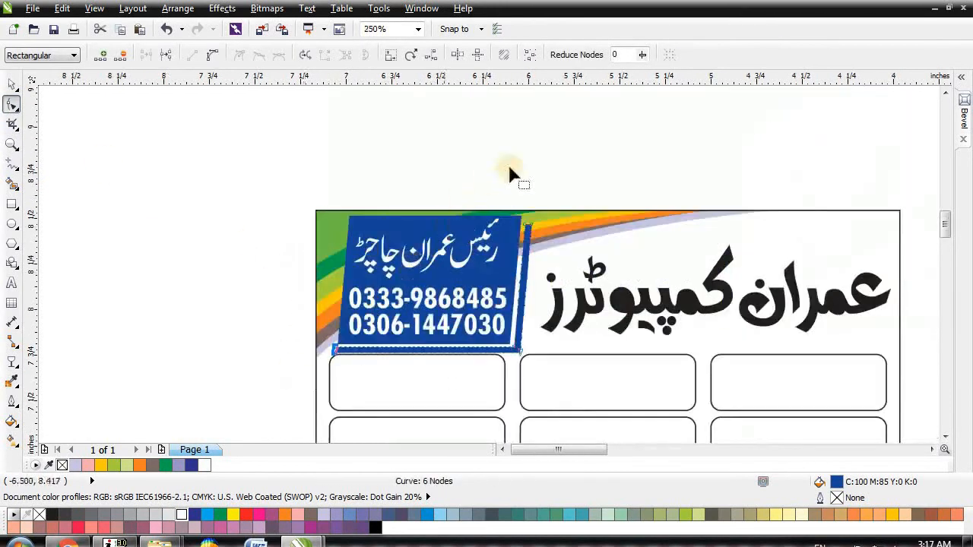
pyautogui.scroll(5, 521, 218)
pyautogui.moveTo(486, 186); pyautogui.dragTo(609, 299)
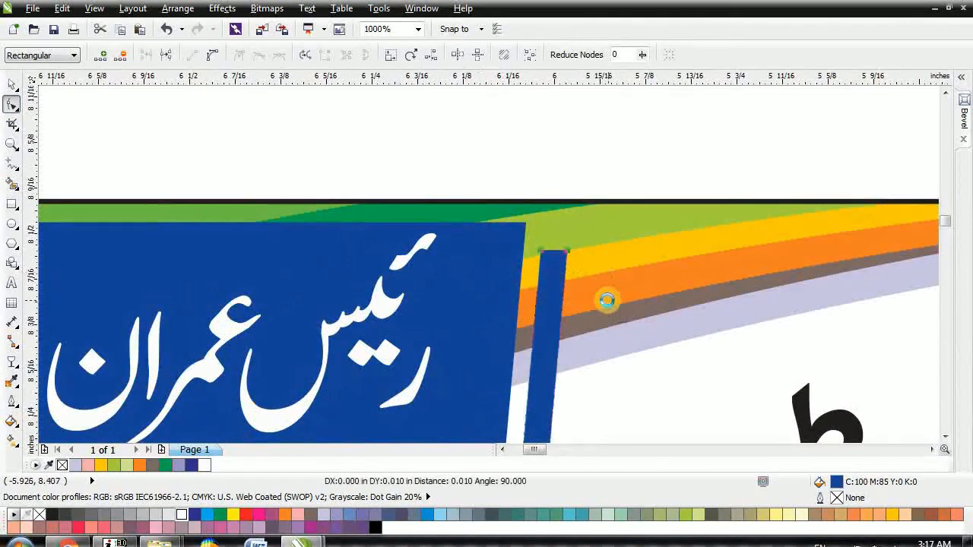
pyautogui.scroll(-1, 596, 238)
pyautogui.scroll(-1, 596, 237)
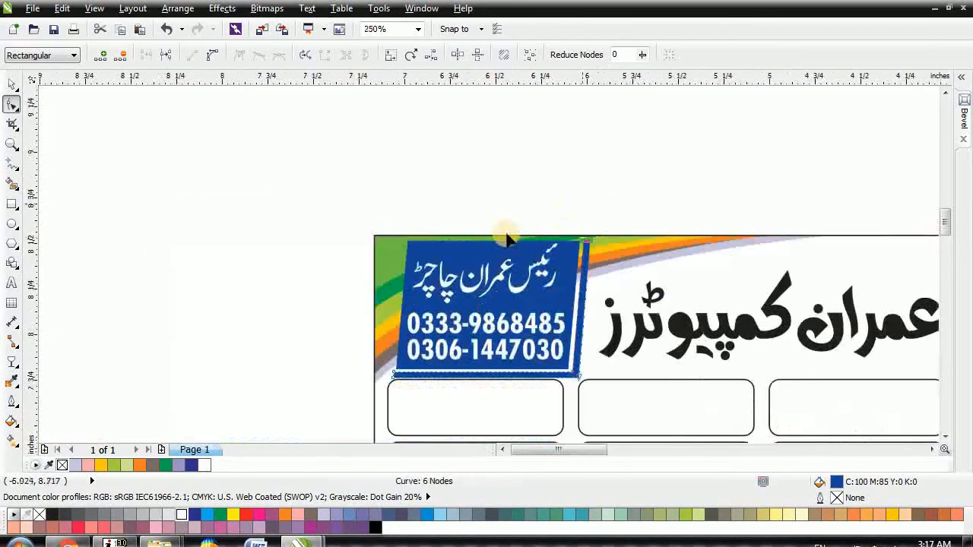
pyautogui.press('space')
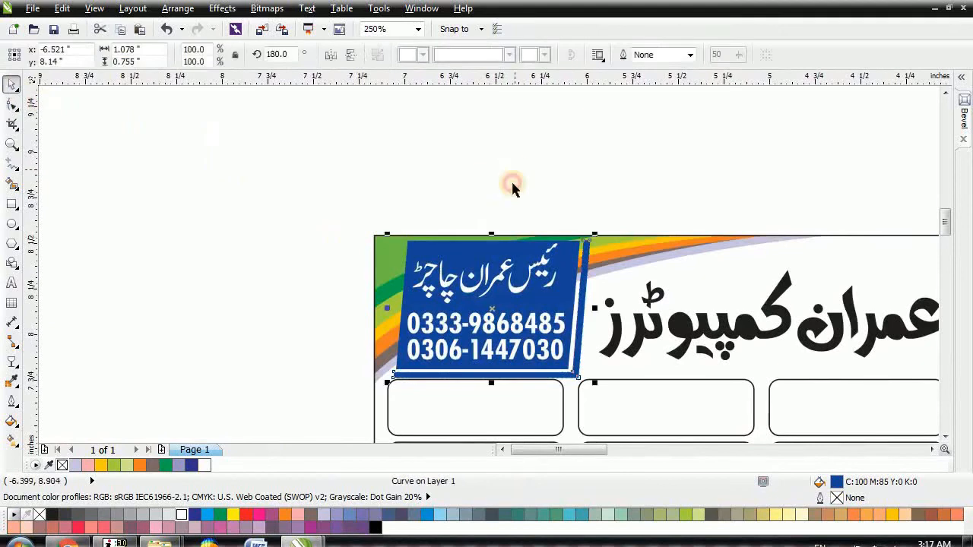
pyautogui.press('Escape')
# Step: Select all six rounded service boxes
pyautogui.click(455, 257)
pyautogui.click(524, 187)
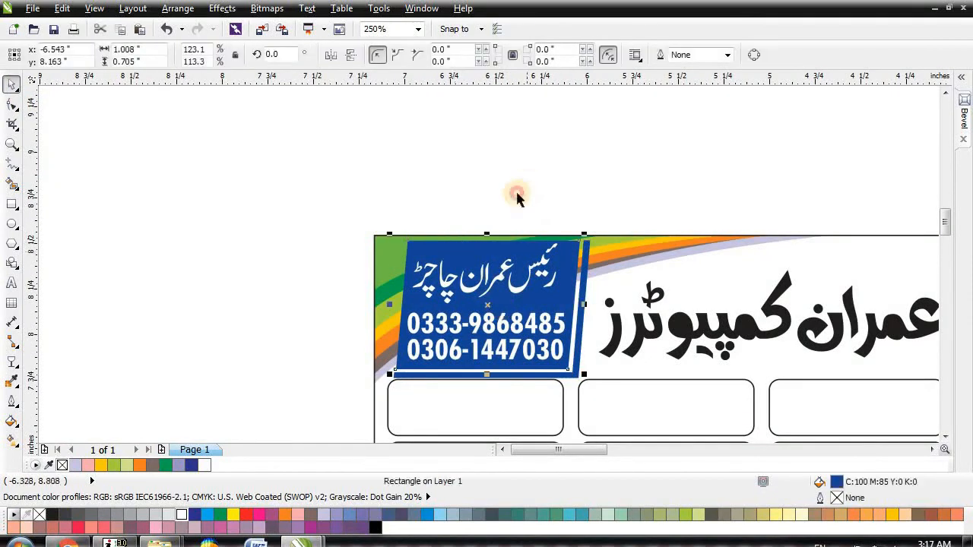
pyautogui.scroll(-2, 461, 255)
pyautogui.scroll(2, 494, 296)
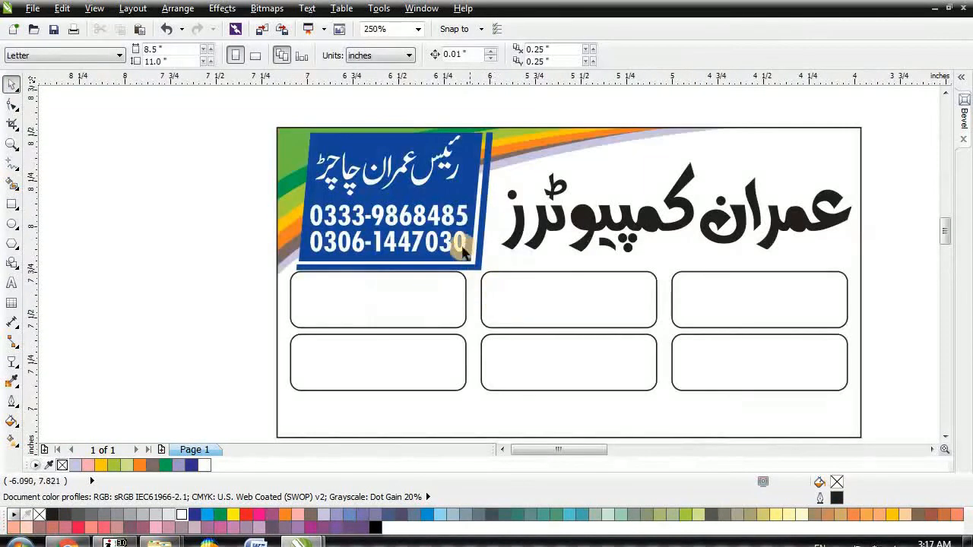
pyautogui.scroll(-1, 494, 258)
pyautogui.scroll(1, 616, 311)
pyautogui.moveTo(782, 346); pyautogui.dragTo(102, 196)
# Step: Nudge the six rounded service boxes down slightly
pyautogui.press('Down')
pyautogui.press('Down')
pyautogui.click(646, 326)
pyautogui.moveTo(646, 326); pyautogui.dragTo(80, 275)
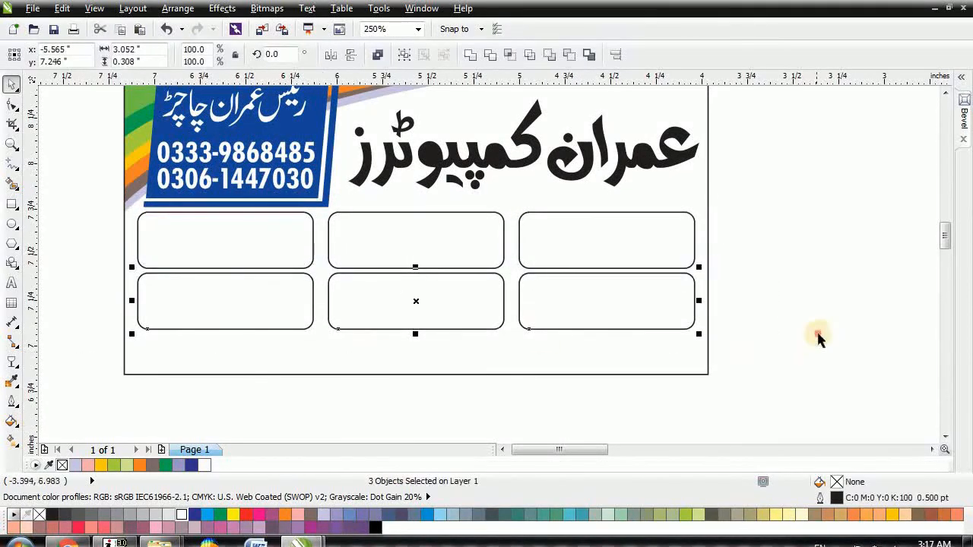
pyautogui.click(738, 337)
# Step: Draw a wide footer rectangle across the card's bottom and make an offset copy of it
pyautogui.click(13, 205)
pyautogui.moveTo(110, 331)
pyautogui.mouseDown()
pyautogui.moveTo(162, 368)
pyautogui.moveTo(636, 428)
pyautogui.moveTo(742, 425)
pyautogui.mouseUp()
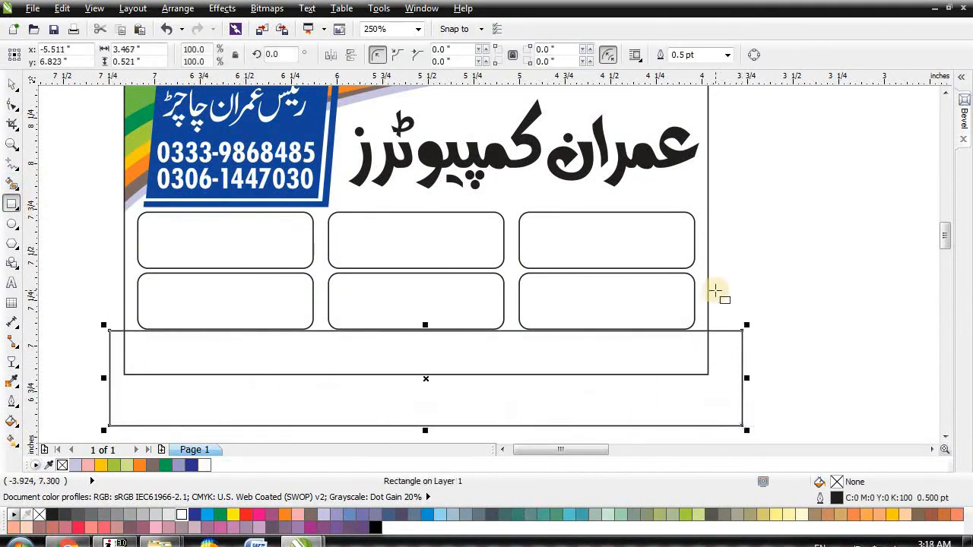
pyautogui.scroll(-2, 717, 289)
pyautogui.scroll(2, 571, 342)
pyautogui.moveTo(587, 320); pyautogui.dragTo(582, 328)
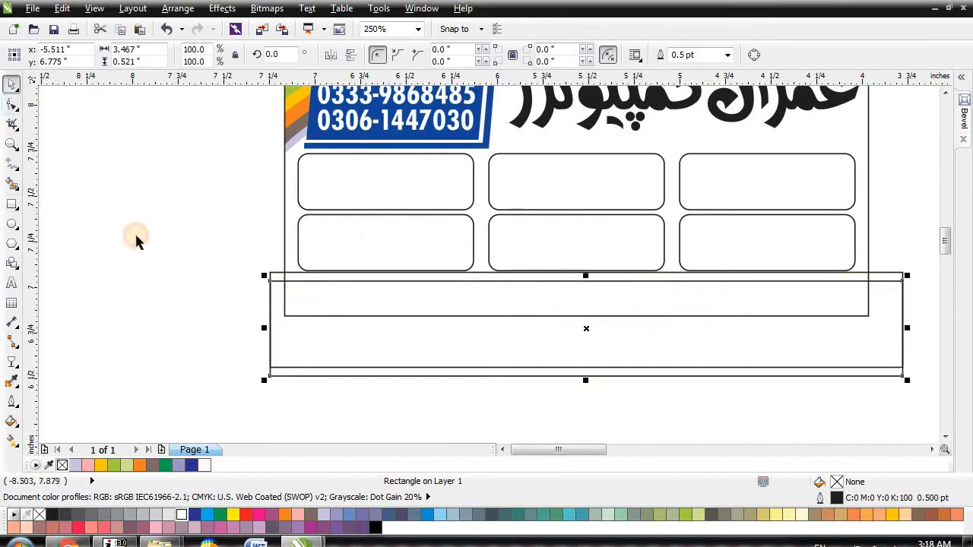
pyautogui.press('space')
# Step: Nudge the name-and-phone panel and its text up slightly toward the top edge
pyautogui.click(144, 308)
pyautogui.scroll(-1, 145, 310)
pyautogui.moveTo(190, 126); pyautogui.dragTo(335, 271)
pyautogui.scroll(1, 231, 159)
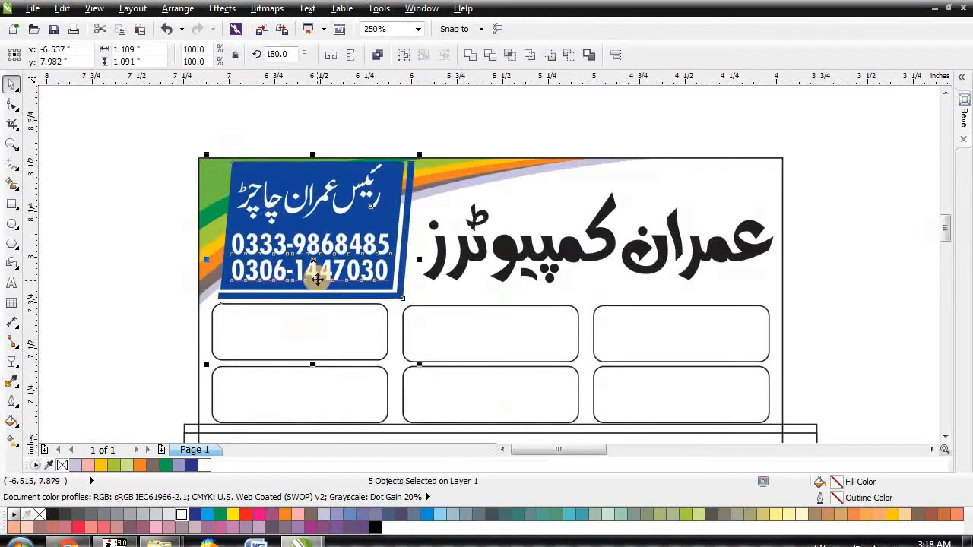
pyautogui.hotkey('ctrl', 'z')
pyautogui.press('Escape')
pyautogui.moveTo(144, 124); pyautogui.dragTo(434, 321)
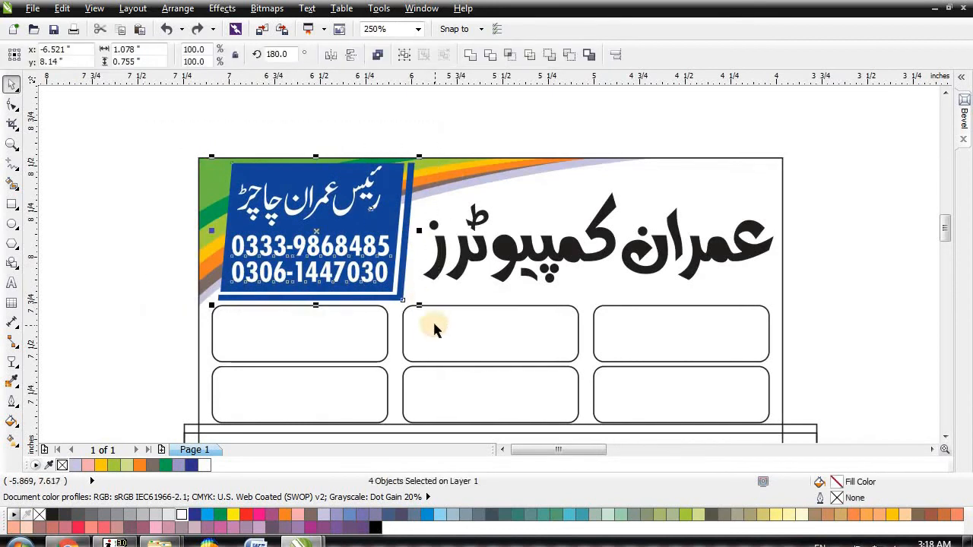
pyautogui.hotkey('ctrl', 'shift', 'z')
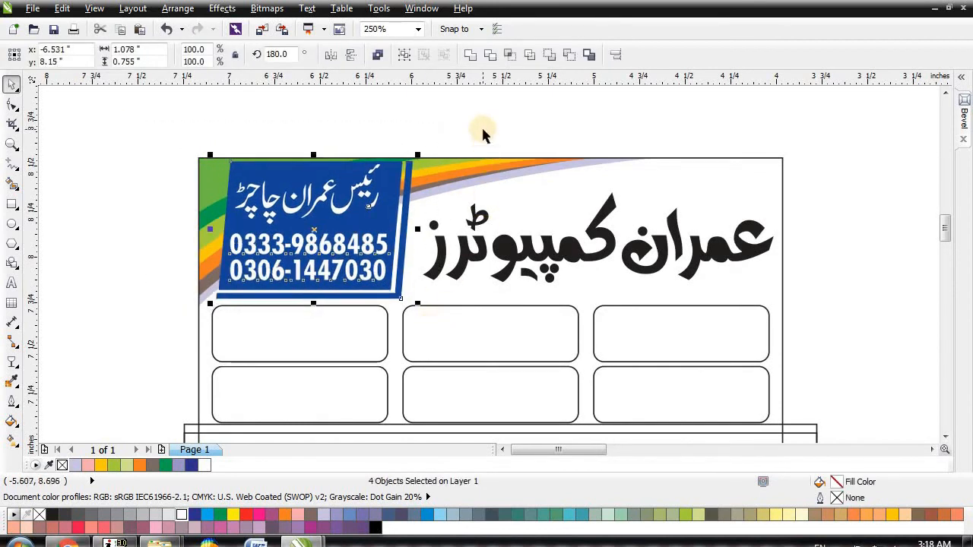
pyautogui.press('Up')
pyautogui.press('Up')
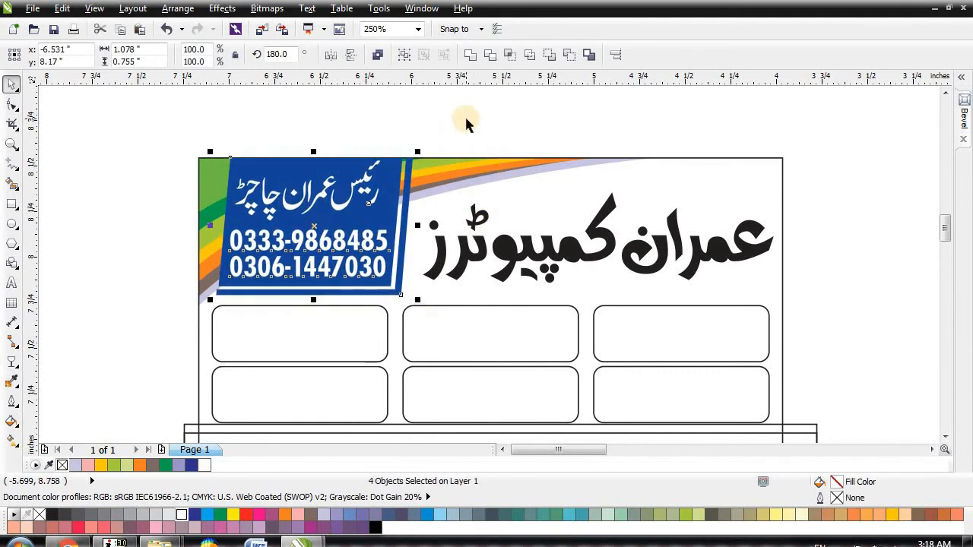
pyautogui.click(466, 123)
pyautogui.scroll(-2, 356, 243)
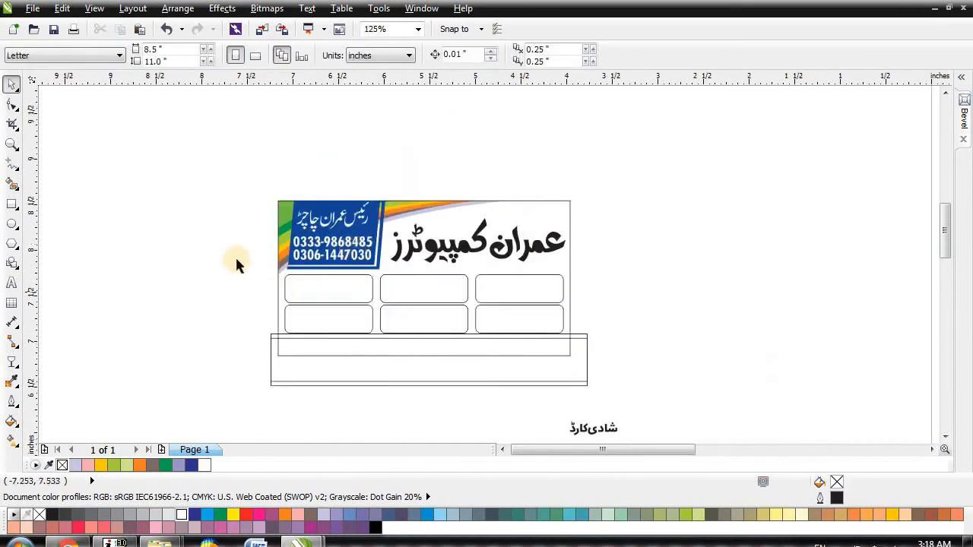
pyautogui.moveTo(219, 252); pyautogui.dragTo(576, 344)
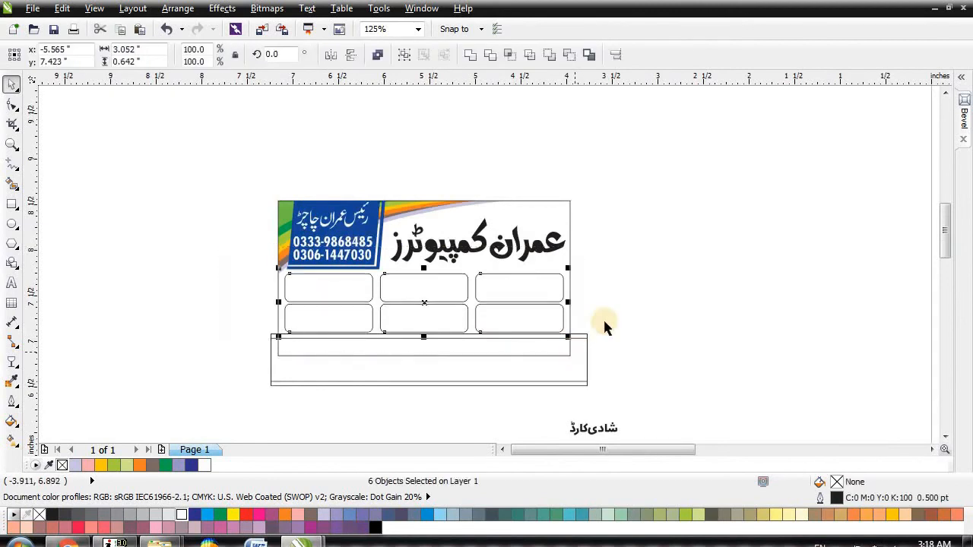
# Step: Fill the upper footer strip yellow and the lower rectangle blue, nudging them into place
pyautogui.click(635, 296)
pyautogui.scroll(2, 464, 395)
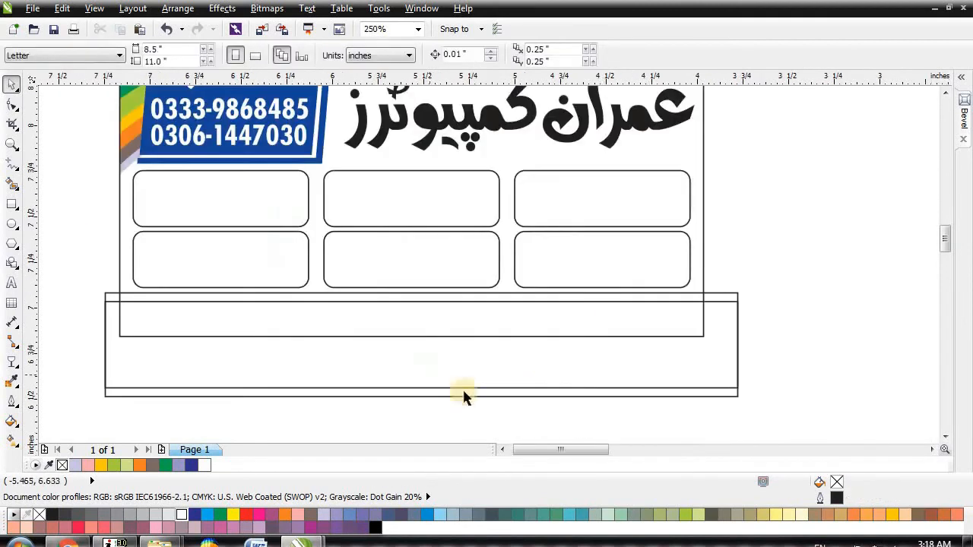
pyautogui.click(732, 393)
pyautogui.click(730, 294)
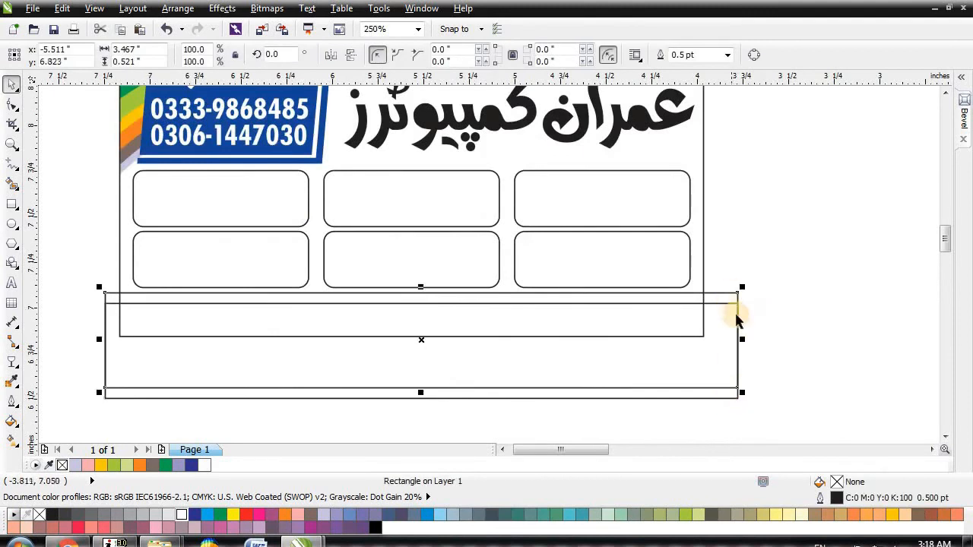
pyautogui.press('Down')
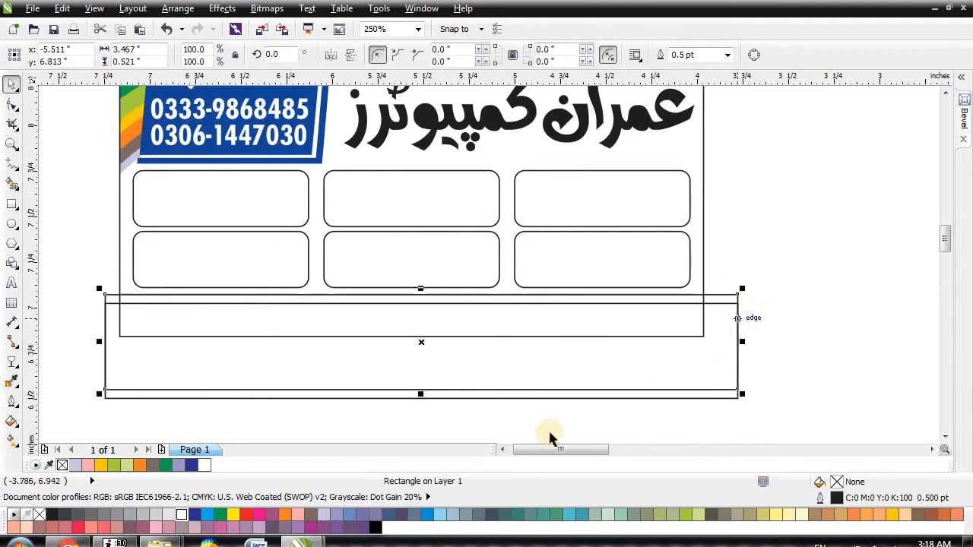
pyautogui.click(893, 517)
pyautogui.press('Down')
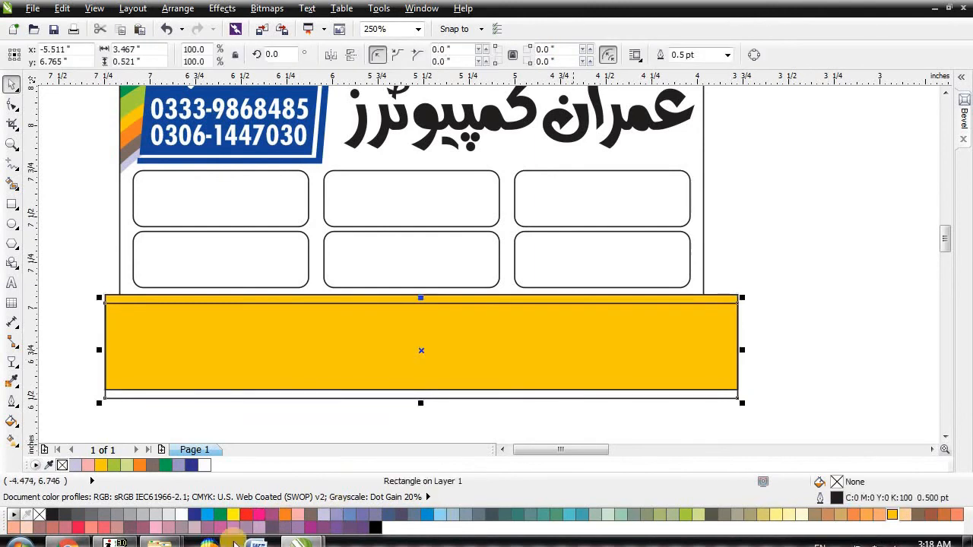
pyautogui.click(196, 515)
pyautogui.click(426, 515)
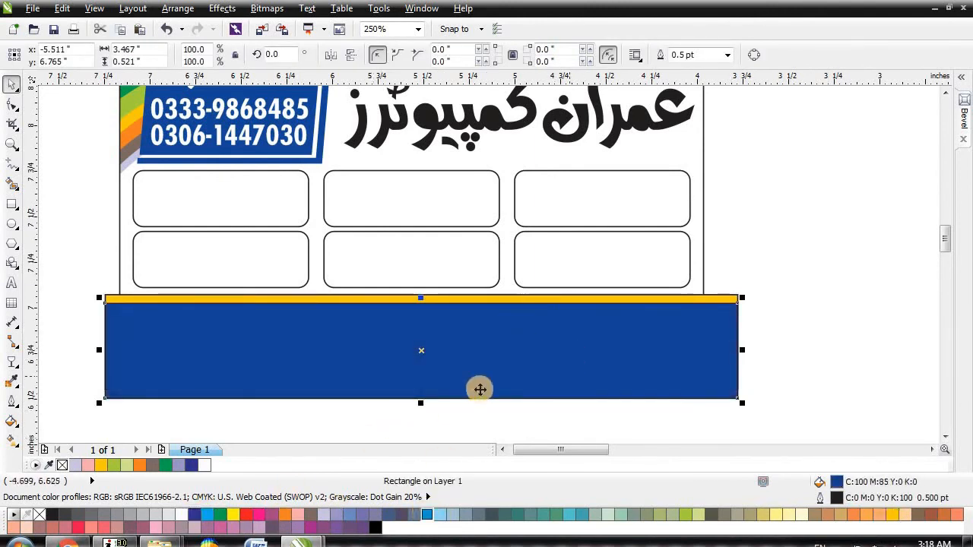
# Step: Remove both footer shapes' outlines and start Effects > PowerClip > Place Inside Frame
pyautogui.moveTo(76, 281); pyautogui.dragTo(777, 420)
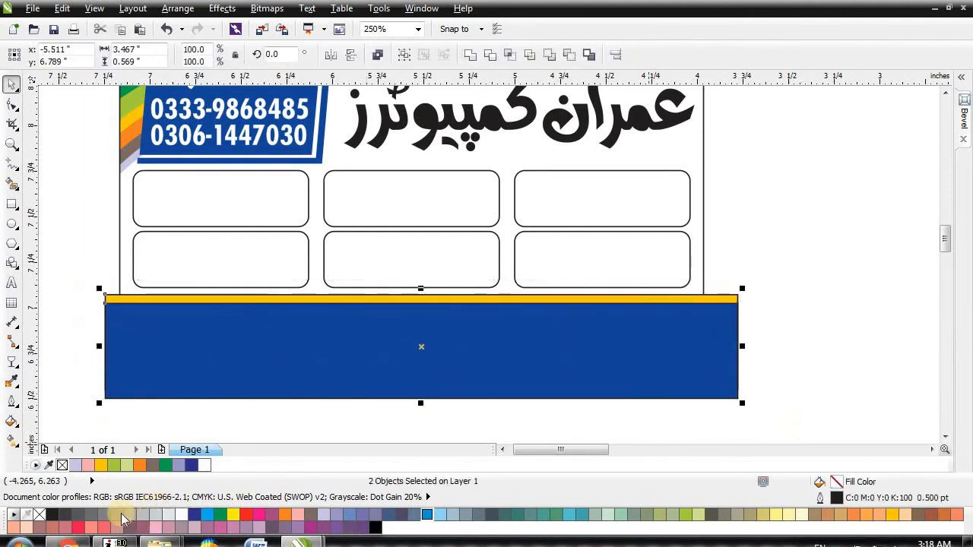
pyautogui.rightClick(62, 466)
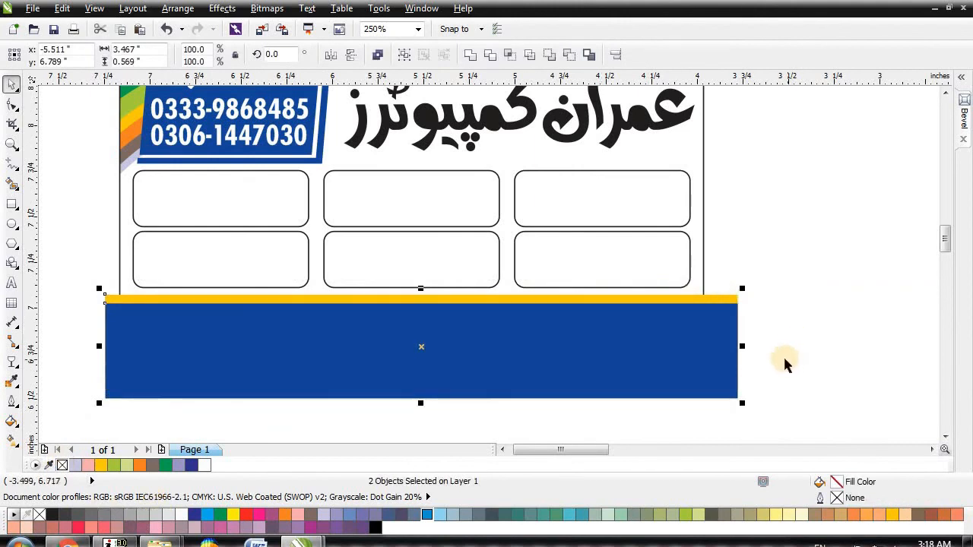
pyautogui.hotkey('alt', 'c')
pyautogui.press('w')
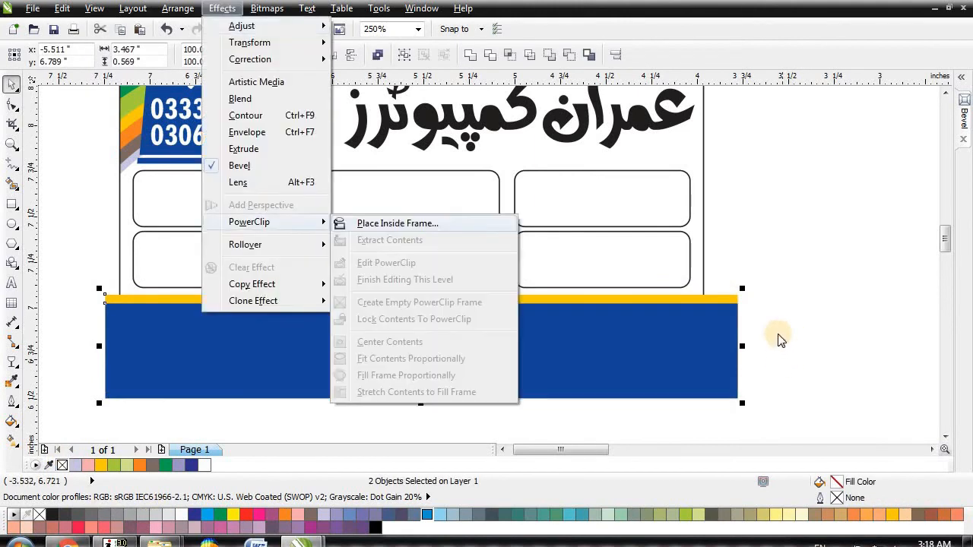
pyautogui.press('Return')
# Step: Clip the footer bars inside the card frame and nudge the blue bar up slightly
pyautogui.click(695, 156)
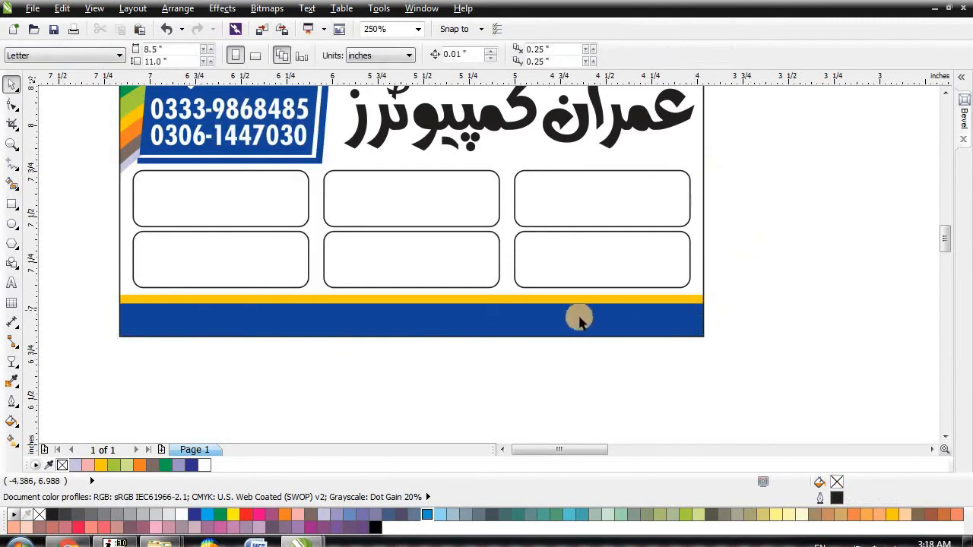
pyautogui.click(546, 322)
pyautogui.press('Up')
pyautogui.click(694, 323)
# Step: Fill the three top service boxes blue
pyautogui.click(262, 196)
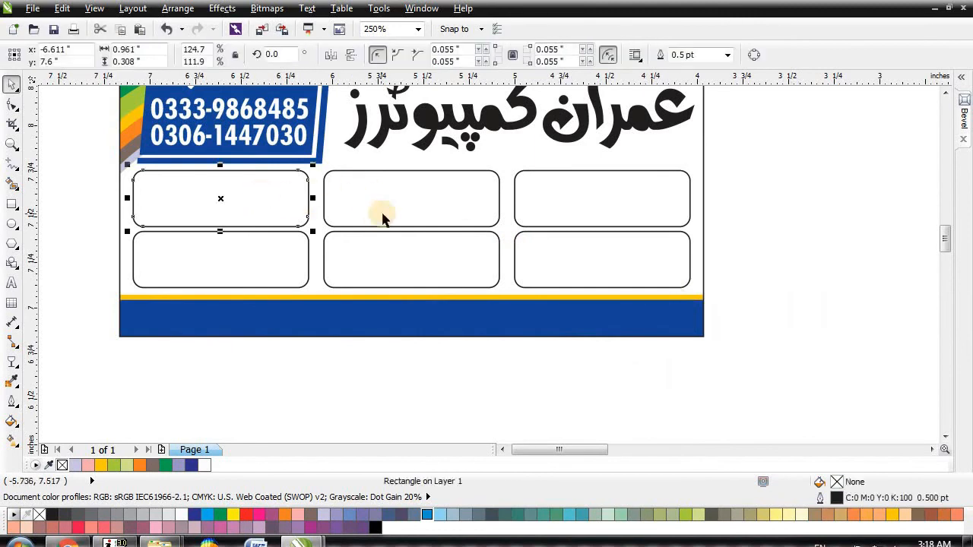
pyautogui.keyDown('shift'); pyautogui.click(422, 202); pyautogui.keyUp('shift')
pyautogui.keyDown('shift'); pyautogui.click(560, 199); pyautogui.keyUp('shift')
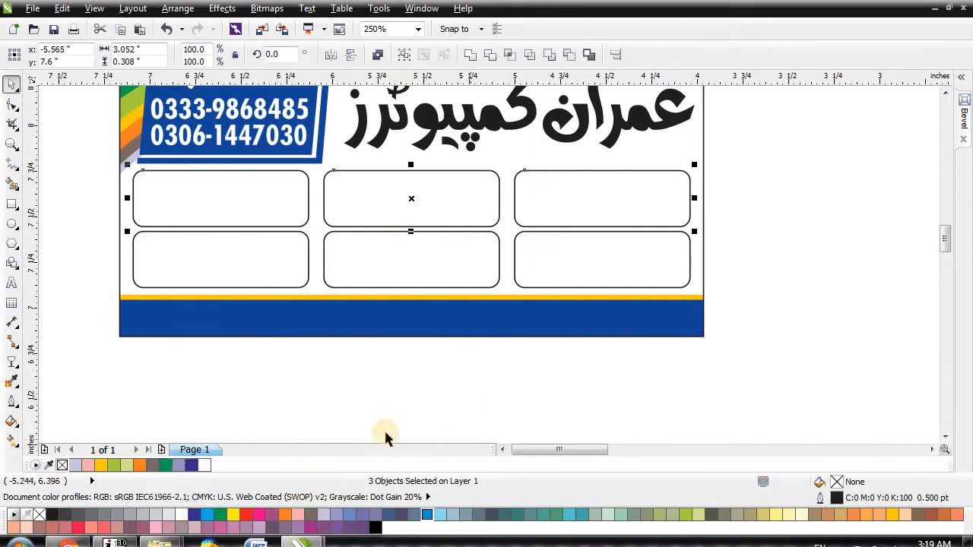
pyautogui.click(194, 516)
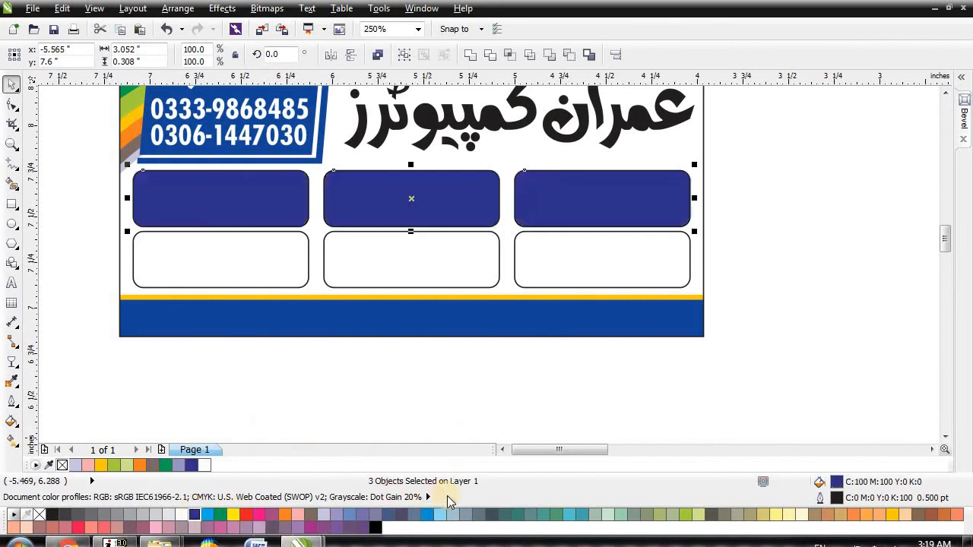
pyautogui.click(427, 515)
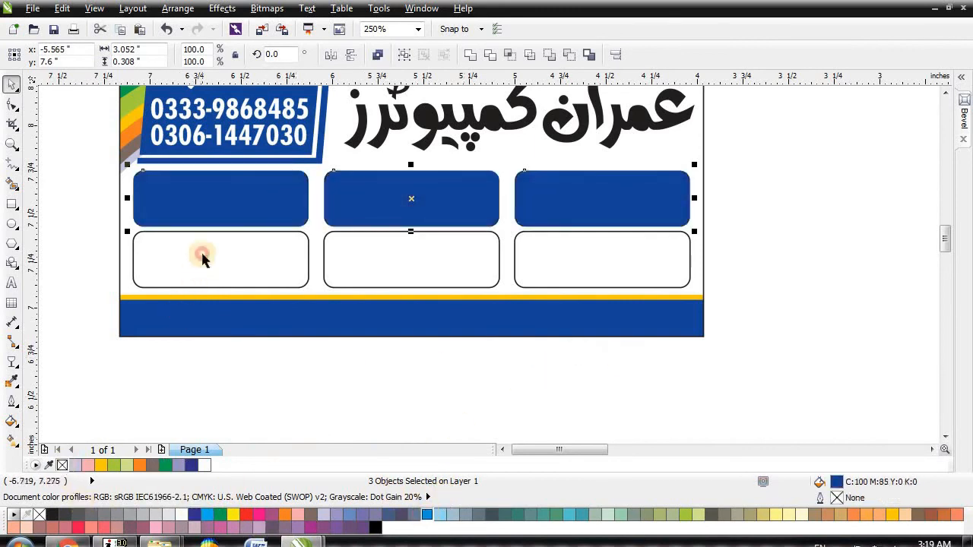
# Step: Fill the three bottom service boxes purple and remove their outlines
pyautogui.click(231, 254)
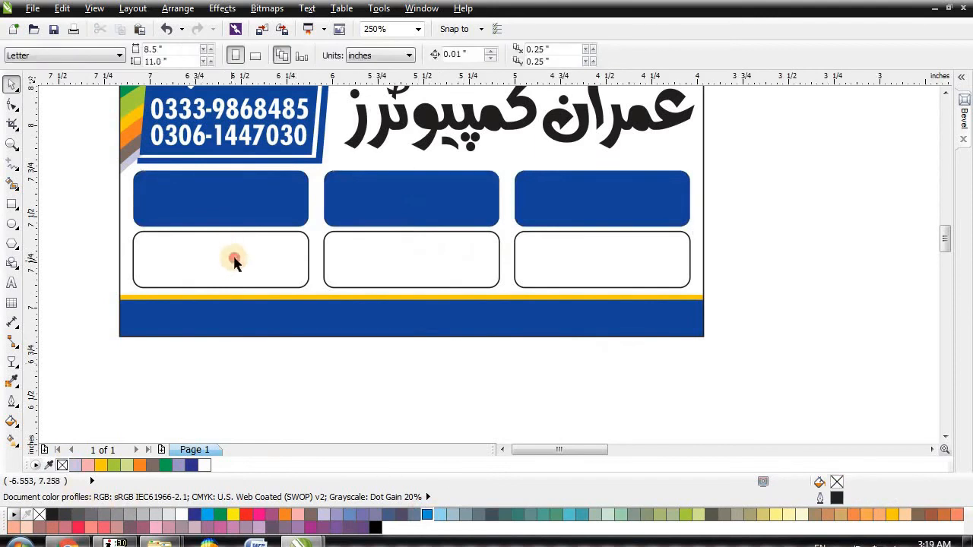
pyautogui.keyDown('shift'); pyautogui.click(406, 266); pyautogui.keyUp('shift')
pyautogui.keyDown('shift'); pyautogui.click(570, 260); pyautogui.keyUp('shift')
pyautogui.click(309, 528)
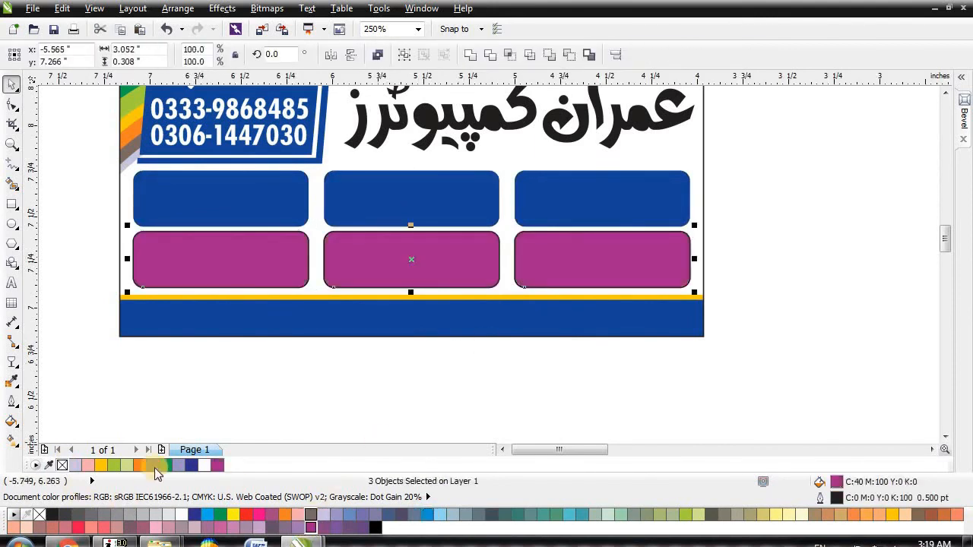
pyautogui.click(376, 529)
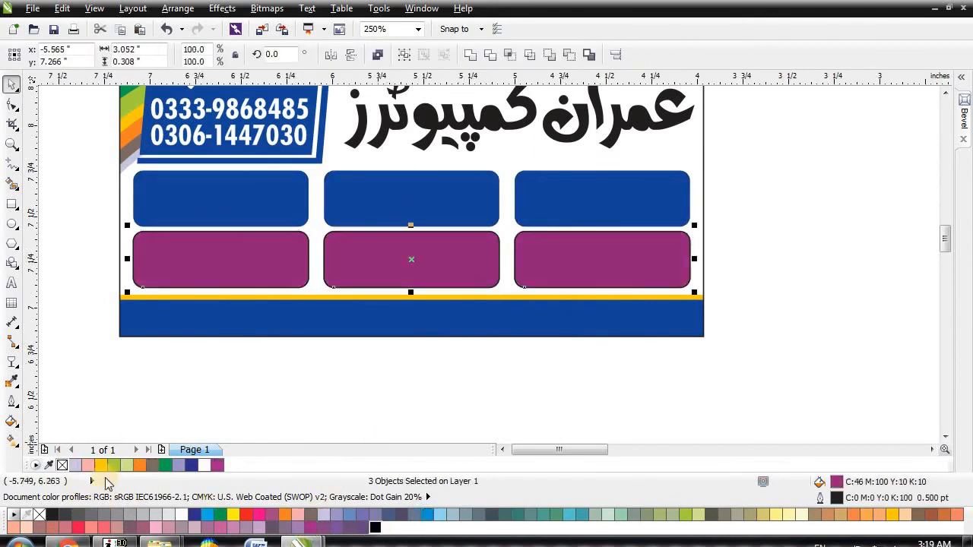
pyautogui.rightClick(64, 466)
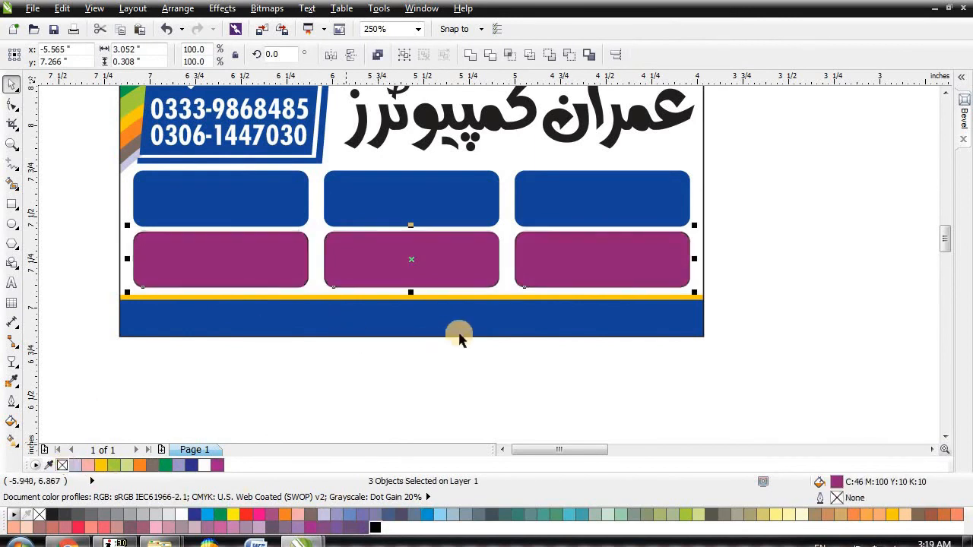
pyautogui.click(515, 366)
# Step: Centre the شادی کارڈ, پینافلیکس and وزٹنگ کارڈ labels in their top-row blue boxes
pyautogui.scroll(-2, 325, 244)
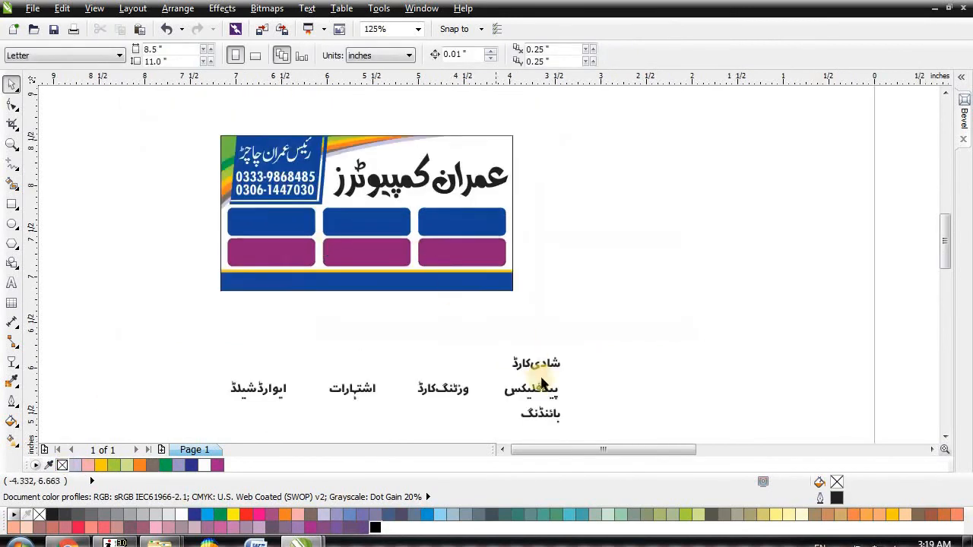
pyautogui.click(550, 370)
pyautogui.moveTo(163, 329); pyautogui.dragTo(585, 437)
pyautogui.click(540, 341)
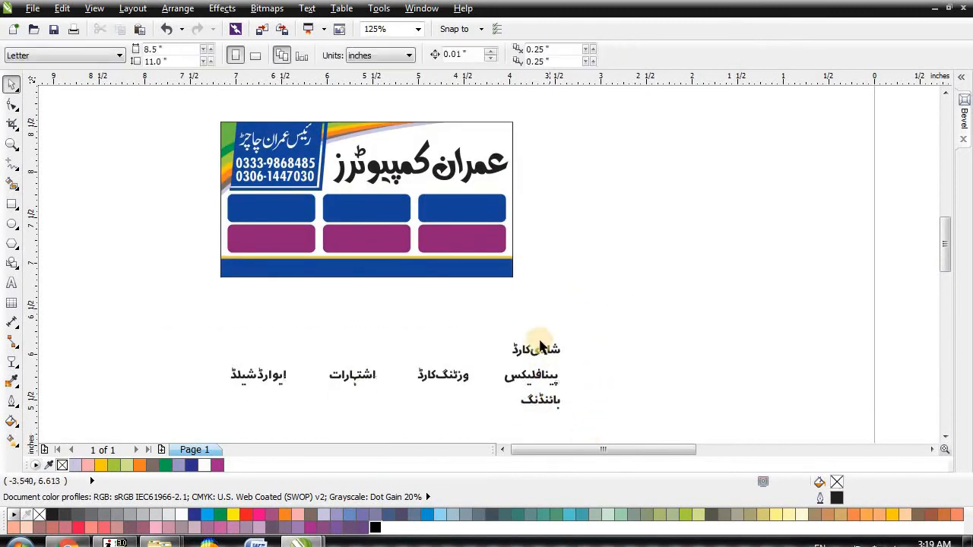
pyautogui.click(541, 343)
pyautogui.keyDown('shift'); pyautogui.click(491, 198); pyautogui.keyUp('shift')
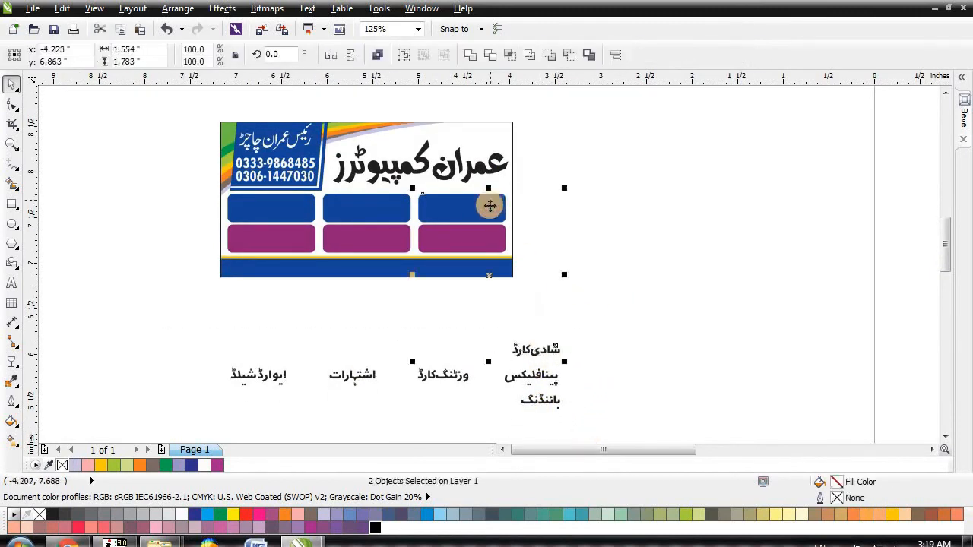
pyautogui.press('c')
pyautogui.press('e')
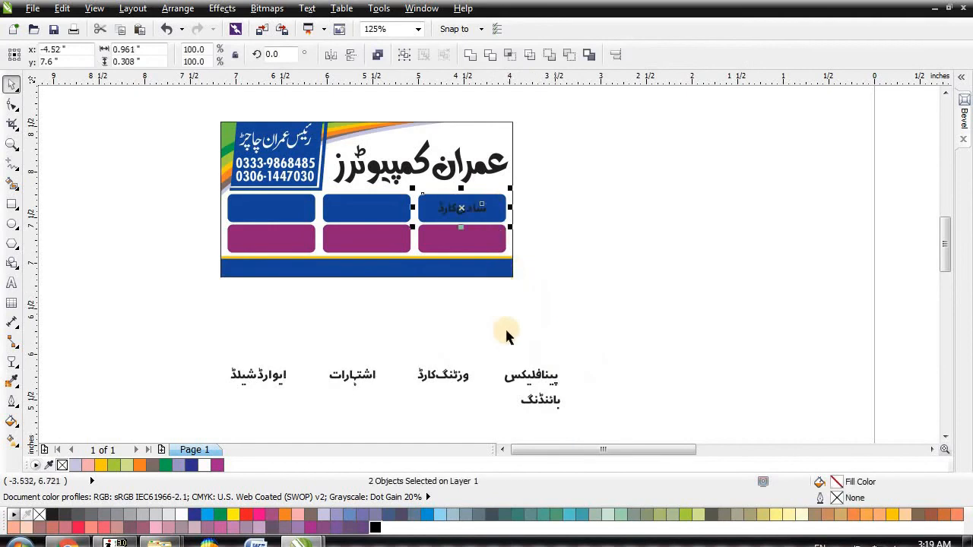
pyautogui.click(522, 375)
pyautogui.press('c')
pyautogui.press('e')
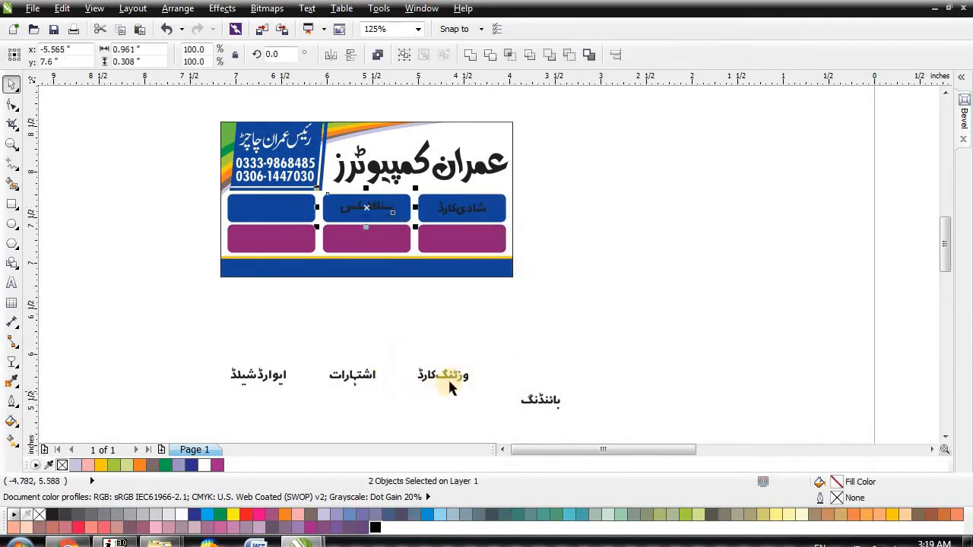
pyautogui.click(450, 374)
pyautogui.keyDown('shift'); pyautogui.click(295, 210); pyautogui.keyUp('shift')
pyautogui.press('c')
pyautogui.press('e')
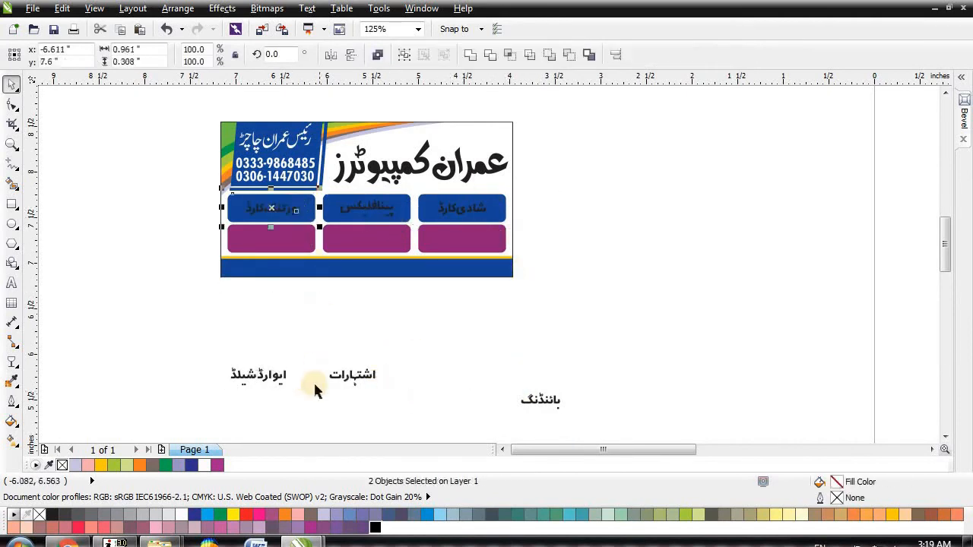
# Step: Centre the اشتہارات, ایوارڈ شیلڈ and بائنڈنگ labels in their bottom-row purple boxes
pyautogui.click(353, 380)
pyautogui.keyDown('shift'); pyautogui.click(448, 238); pyautogui.keyUp('shift')
pyautogui.press('c')
pyautogui.press('e')
pyautogui.click(280, 372)
pyautogui.keyDown('shift'); pyautogui.click(385, 242); pyautogui.keyUp('shift')
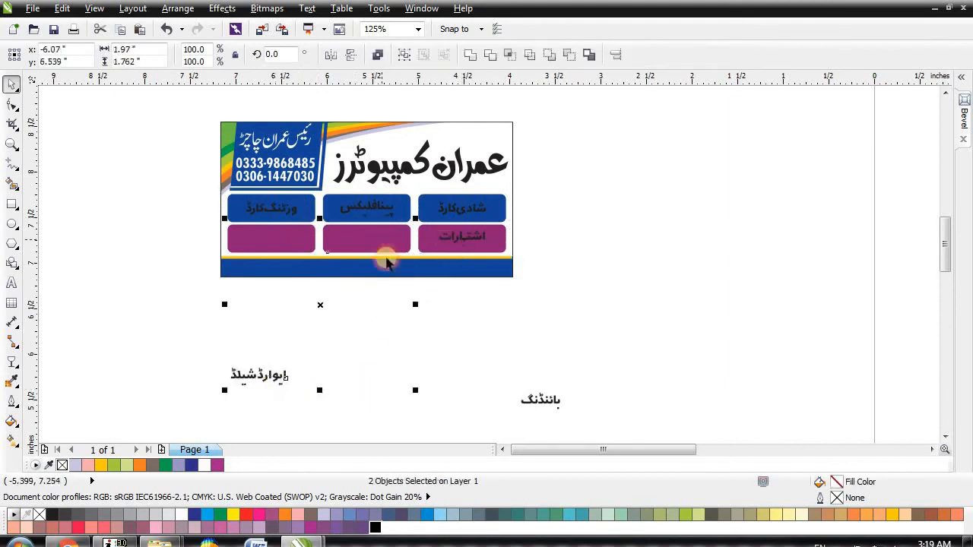
pyautogui.press('c')
pyautogui.press('e')
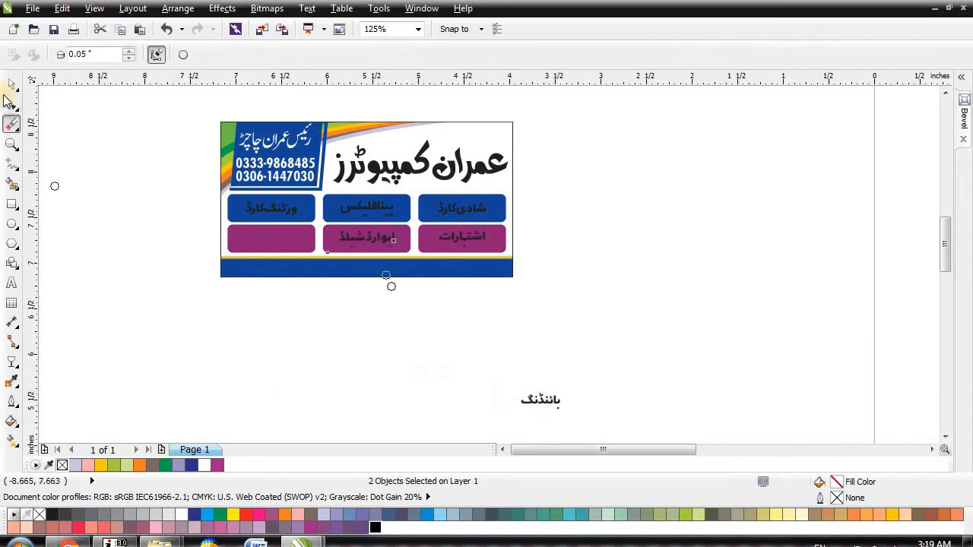
pyautogui.press('space')
pyautogui.click(537, 397)
pyautogui.keyDown('shift'); pyautogui.click(297, 236); pyautogui.keyUp('shift')
pyautogui.press('c')
pyautogui.press('e')
pyautogui.click(417, 286)
pyautogui.scroll(2, 415, 282)
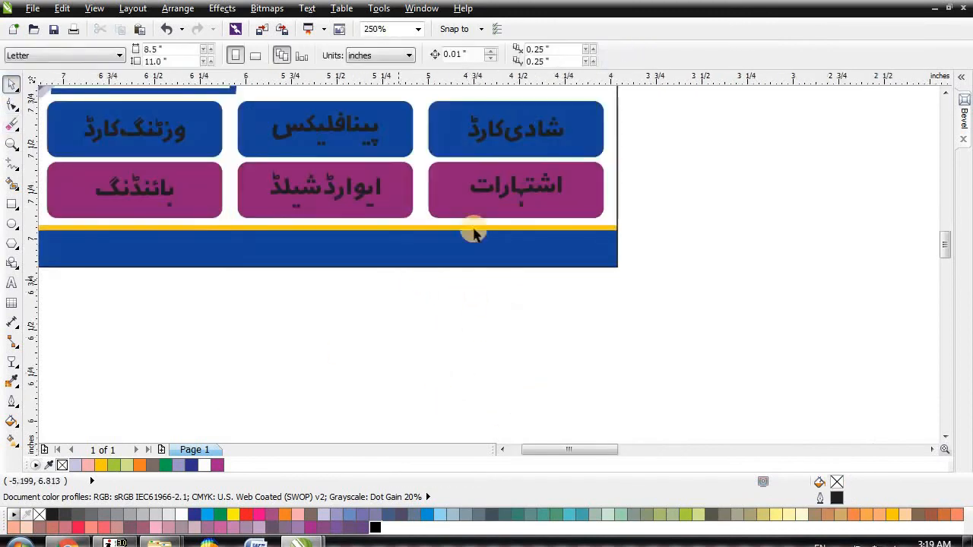
# Step: Enlarge the شادی کارڈ label to about 138% and repeat it on اشتہارات
pyautogui.scroll(2, 547, 126)
pyautogui.click(562, 158)
pyautogui.moveTo(580, 172); pyautogui.dragTo(619, 201)
pyautogui.click(530, 258)
pyautogui.hotkey('ctrl', 'r')
# Step: Repeat the 138% enlargement on پینافلیکس, ایوارڈ شیلڈ, وزٹنگ کارڈ and بائنڈنگ
pyautogui.scroll(-1, 631, 262)
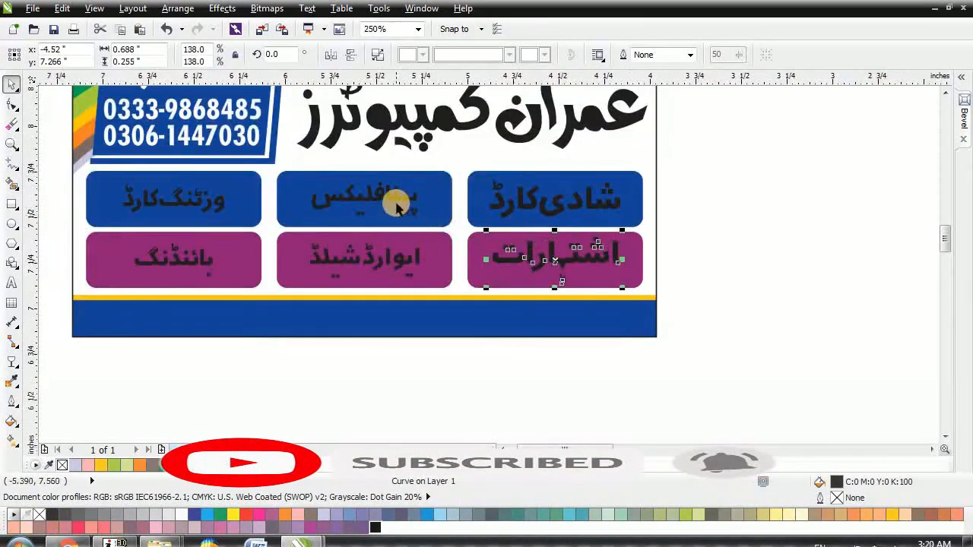
pyautogui.click(396, 201)
pyautogui.hotkey('ctrl', 'r')
pyautogui.click(388, 268)
pyautogui.hotkey('ctrl', 'r')
pyautogui.click(175, 200)
pyautogui.hotkey('ctrl', 'r')
pyautogui.click(190, 258)
pyautogui.click(191, 257)
pyautogui.hotkey('ctrl', 'r')
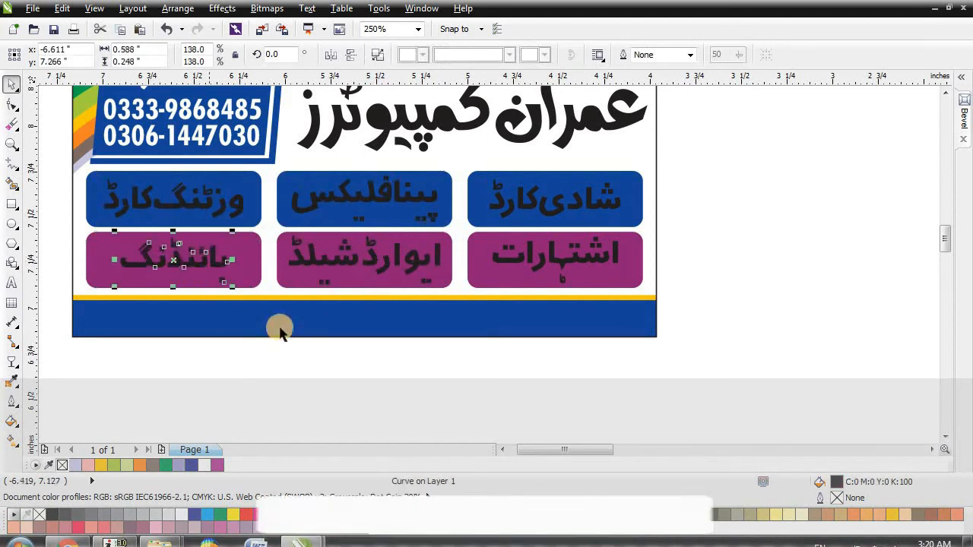
# Step: Add a stray text object below the card, then delete it
pyautogui.scroll(-1, 170, 232)
pyautogui.click(12, 282)
pyautogui.click(184, 392)
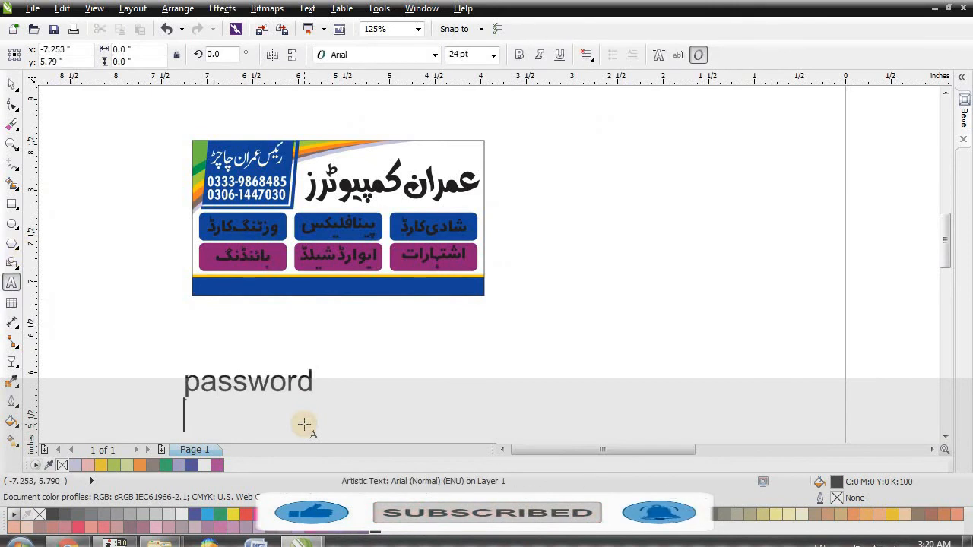
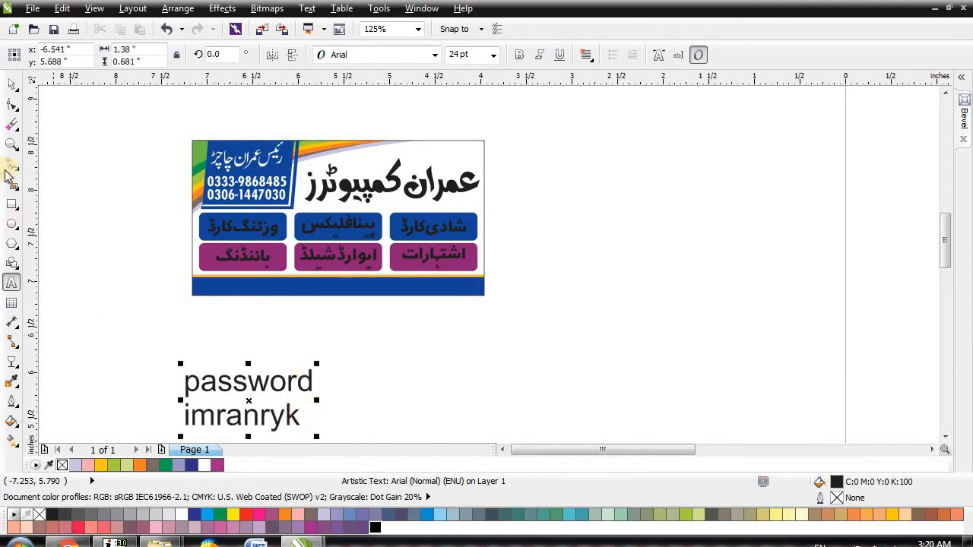
pyautogui.click(14, 85)
pyautogui.press('Delete')
pyautogui.scroll(1, 234, 184)
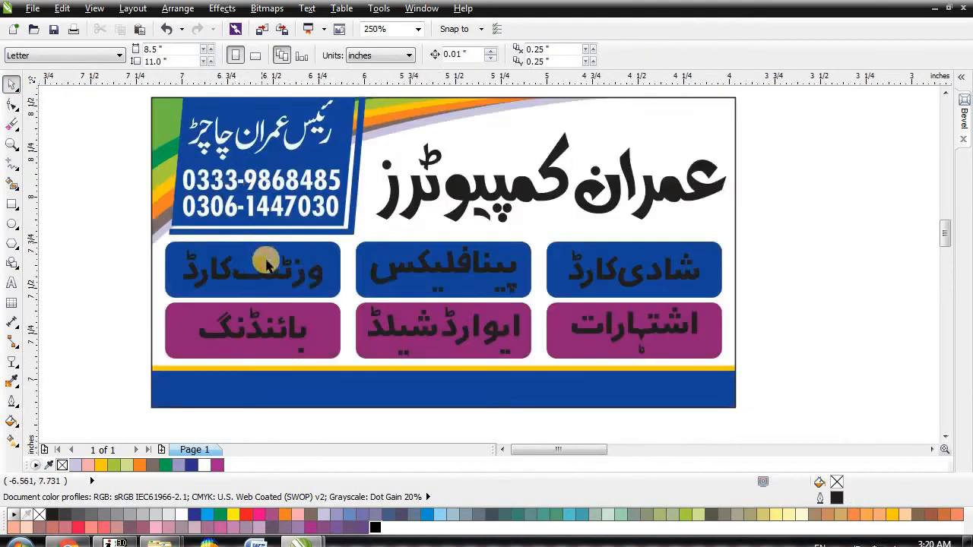
# Step: Colour the وزٹنگ کارڈ, پینافلیکس and شادی کارڈ labels light grey
pyautogui.click(277, 277)
pyautogui.keyDown('shift'); pyautogui.click(414, 268); pyautogui.keyUp('shift')
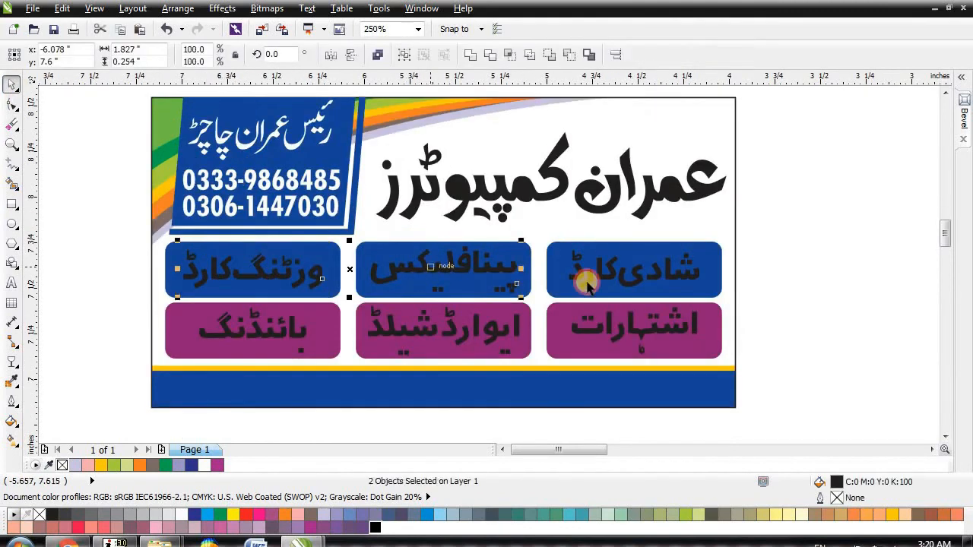
pyautogui.keyDown('shift'); pyautogui.click(584, 273); pyautogui.keyUp('shift')
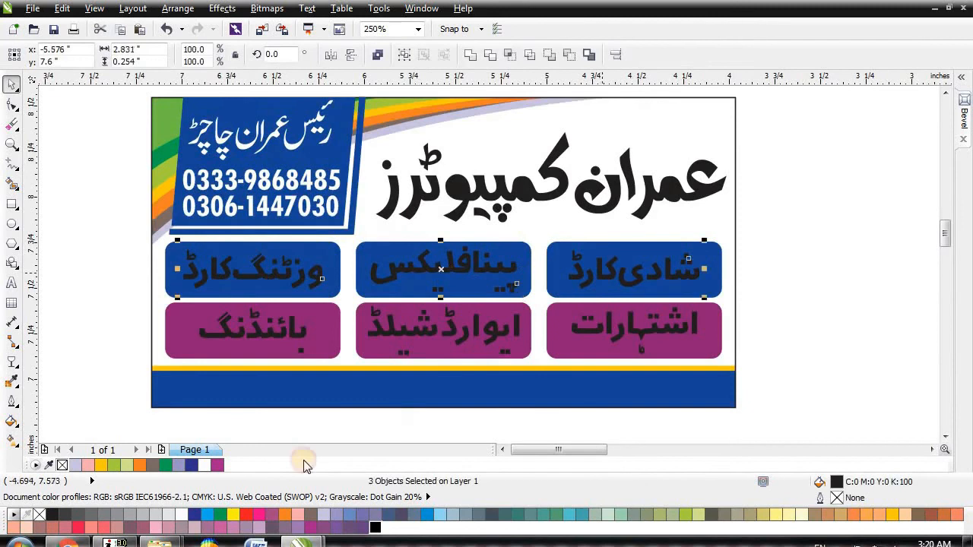
pyautogui.click(182, 516)
pyautogui.click(167, 514)
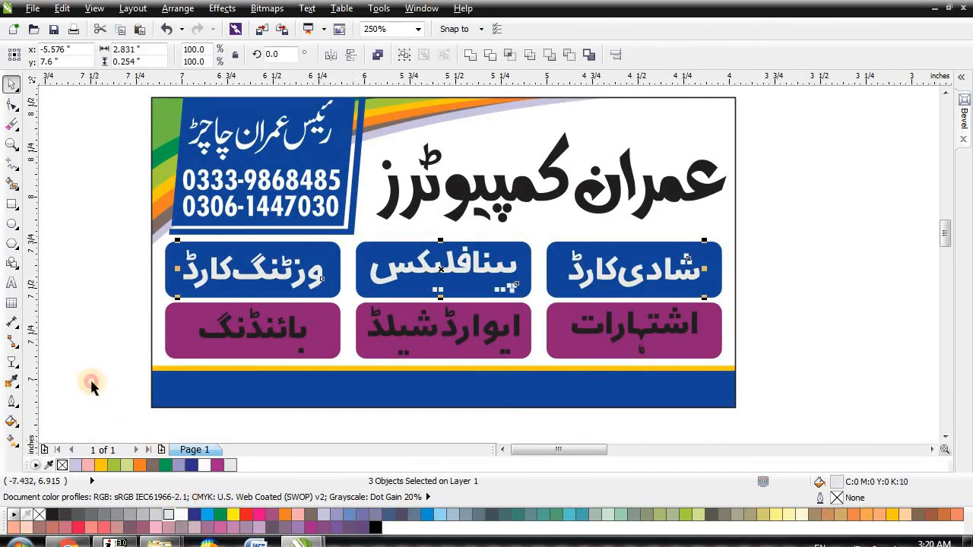
pyautogui.click(89, 390)
# Step: Colour the بائنڈنگ, ایوارڈ شیلڈ and اشتہارات labels yellow
pyautogui.click(259, 328)
pyautogui.keyDown('shift'); pyautogui.click(405, 335); pyautogui.keyUp('shift')
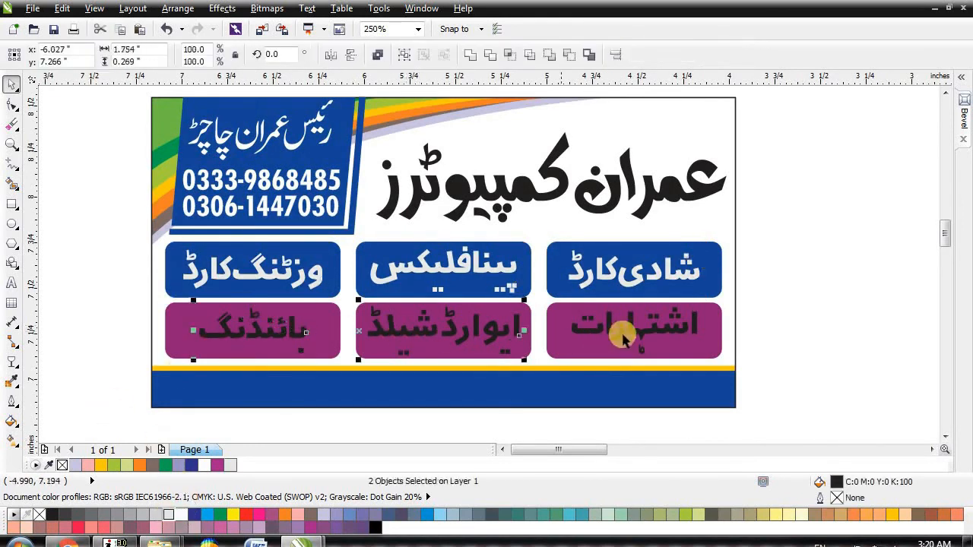
pyautogui.keyDown('shift'); pyautogui.click(630, 330); pyautogui.keyUp('shift')
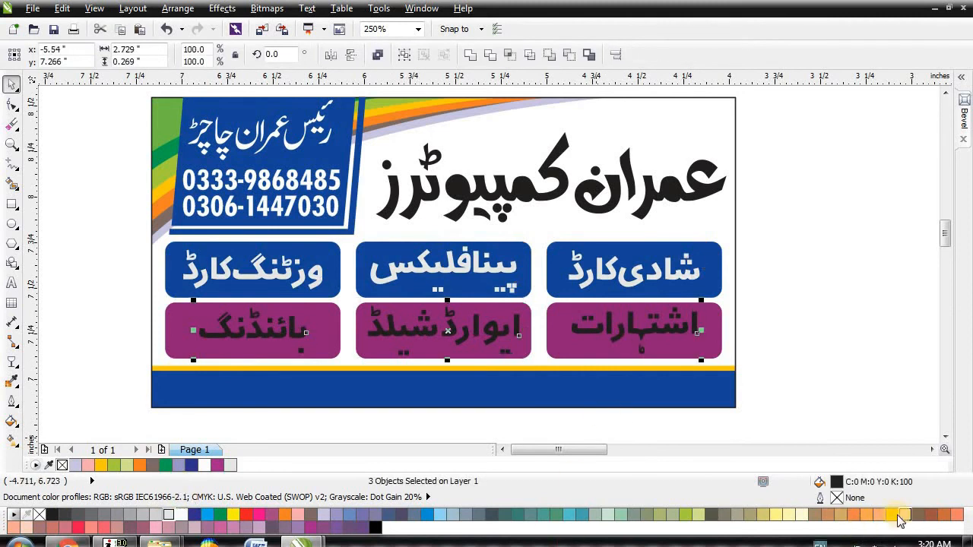
pyautogui.click(893, 517)
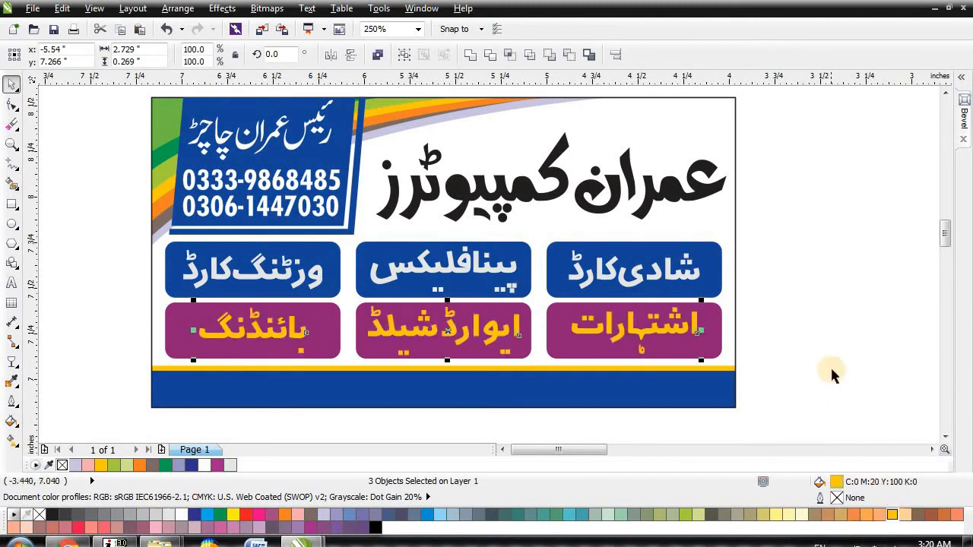
pyautogui.click(832, 372)
pyautogui.scroll(2, 253, 341)
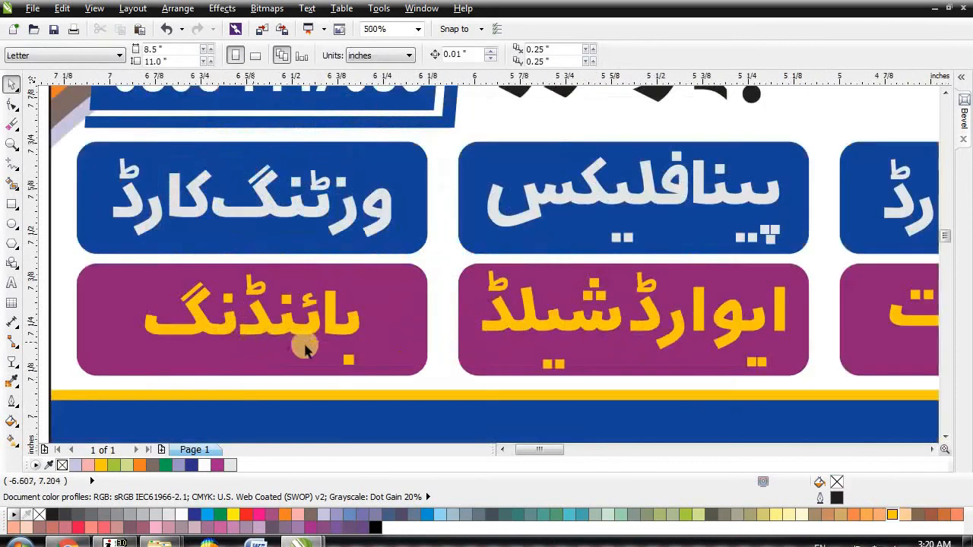
# Step: Break apart the بائنڈنگ curve and combine its two loose yellow dots into one curve
pyautogui.click(350, 363)
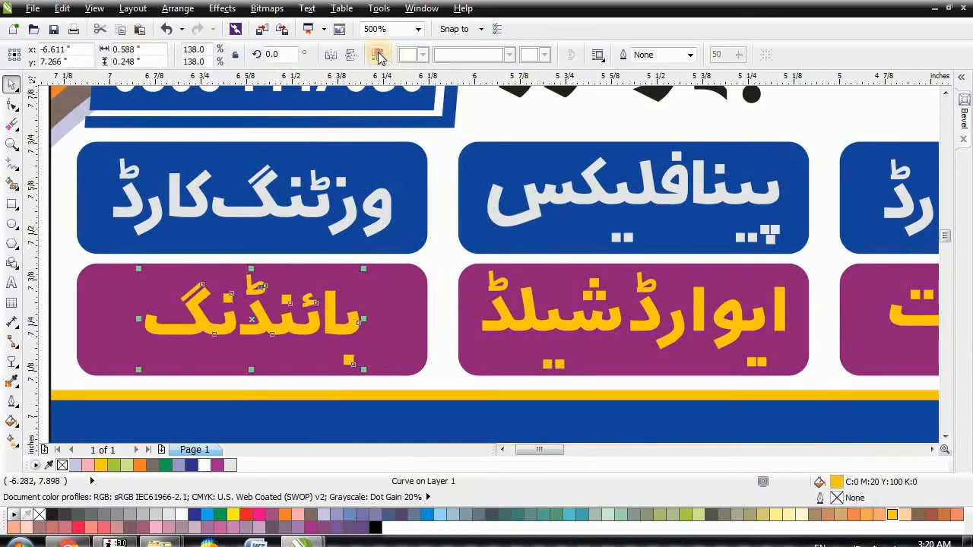
pyautogui.click(381, 58)
pyautogui.click(340, 367)
pyautogui.click(339, 368)
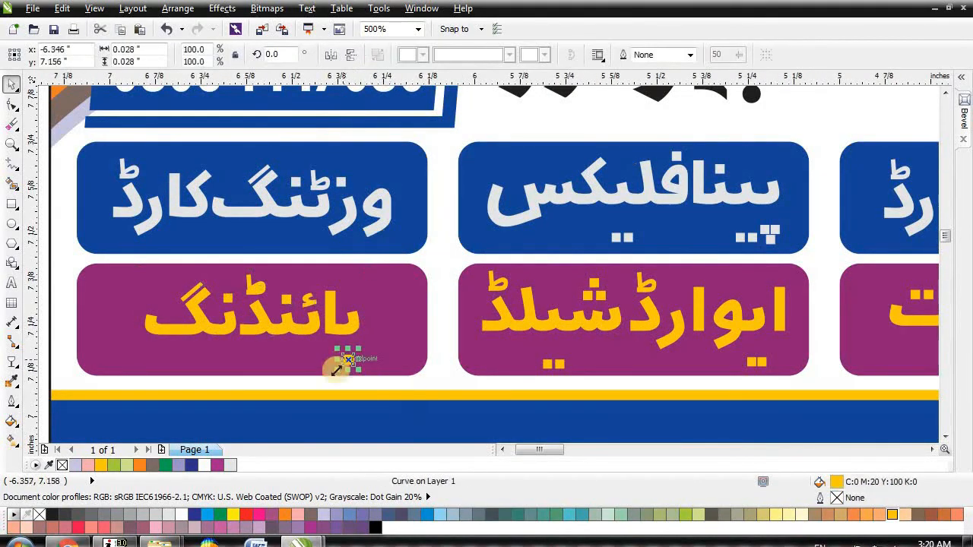
pyautogui.keyDown('shift'); pyautogui.click(346, 328); pyautogui.keyUp('shift')
pyautogui.click(378, 57)
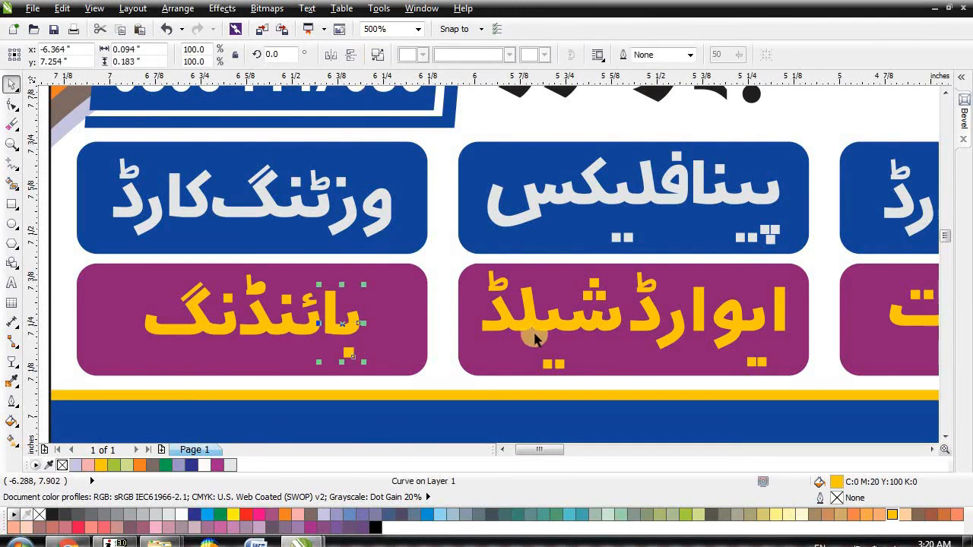
# Step: Break apart ایوارڈشیلڈ and nudge its three loose yellow dots slightly upward
pyautogui.click(560, 365)
pyautogui.click(378, 59)
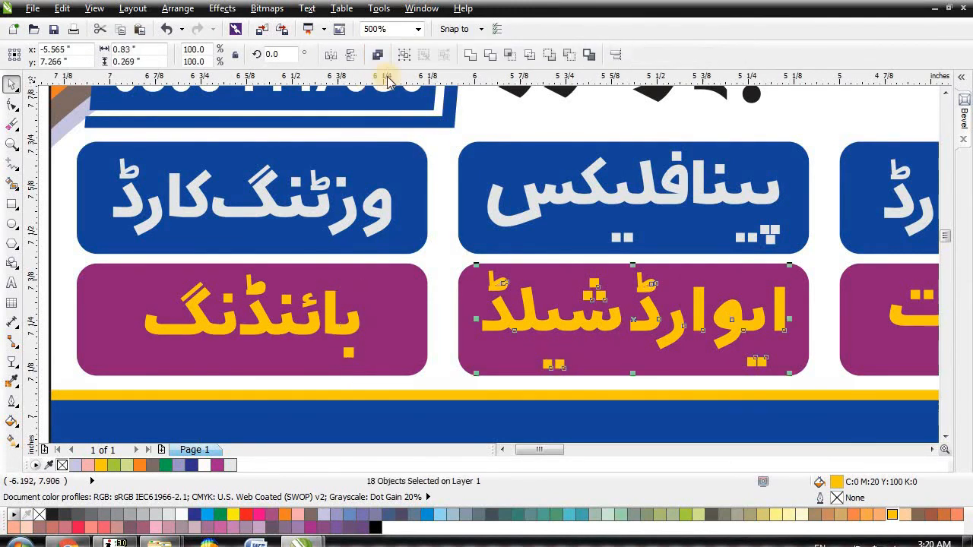
pyautogui.click(565, 365)
pyautogui.click(547, 363)
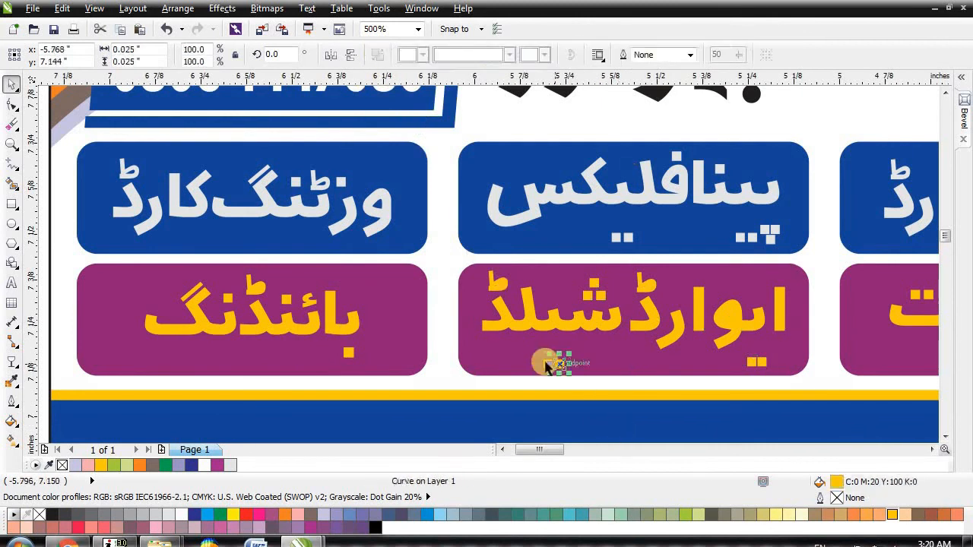
pyautogui.keyDown('shift'); pyautogui.click(545, 363); pyautogui.keyUp('shift')
pyautogui.keyDown('shift'); pyautogui.click(758, 362); pyautogui.keyUp('shift')
pyautogui.keyDown('shift'); pyautogui.click(760, 362); pyautogui.keyUp('shift')
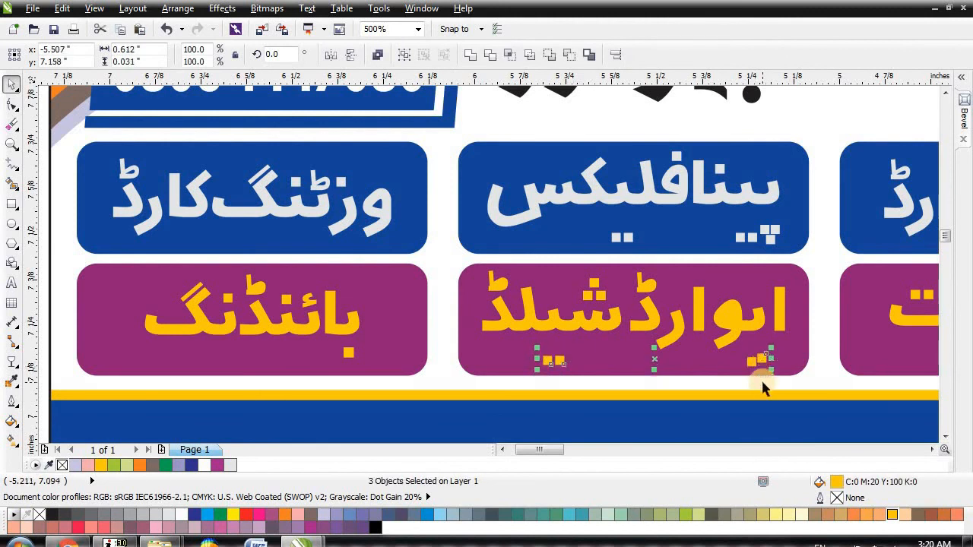
pyautogui.press('Up')
pyautogui.press('Up')
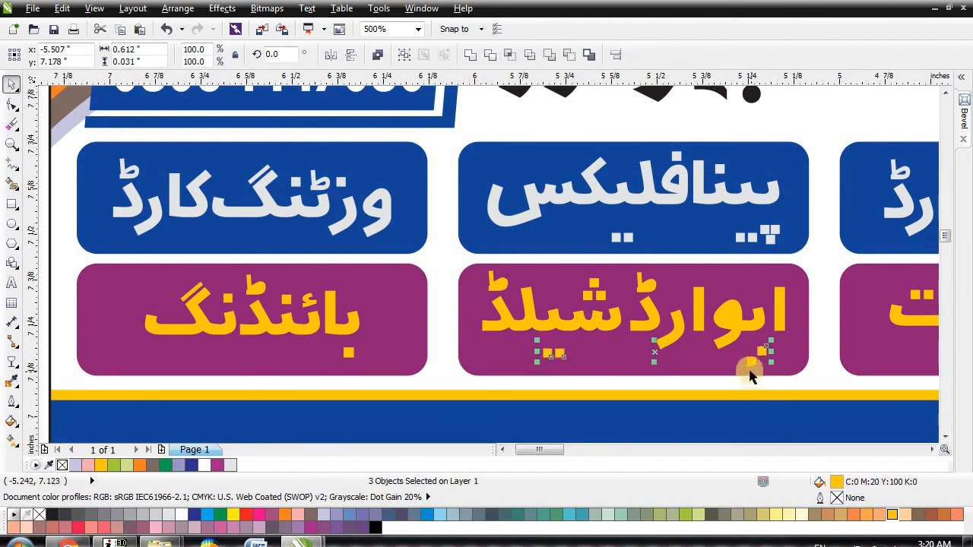
pyautogui.click(751, 361)
pyautogui.press('Up')
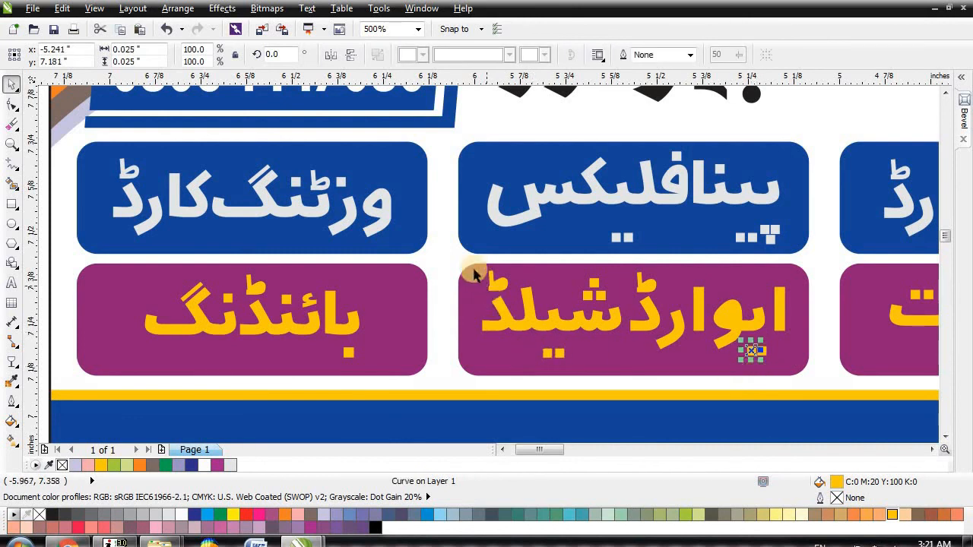
# Step: Marquee-select every piece of ایوارڈشیلڈ in the purple box and recombine it into one curve
pyautogui.moveTo(450, 255); pyautogui.dragTo(800, 387)
pyautogui.click(376, 56)
pyautogui.scroll(-4, 380, 233)
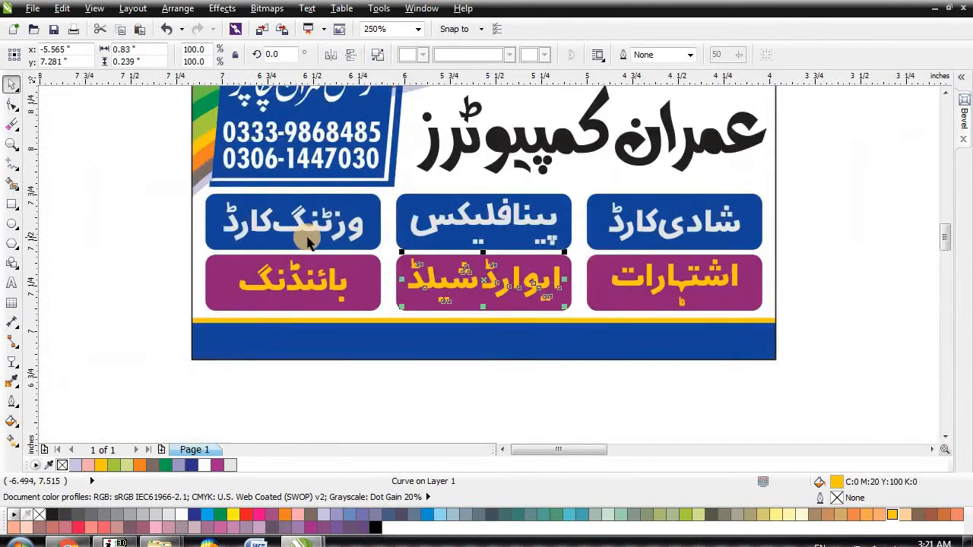
pyautogui.scroll(3, 487, 276)
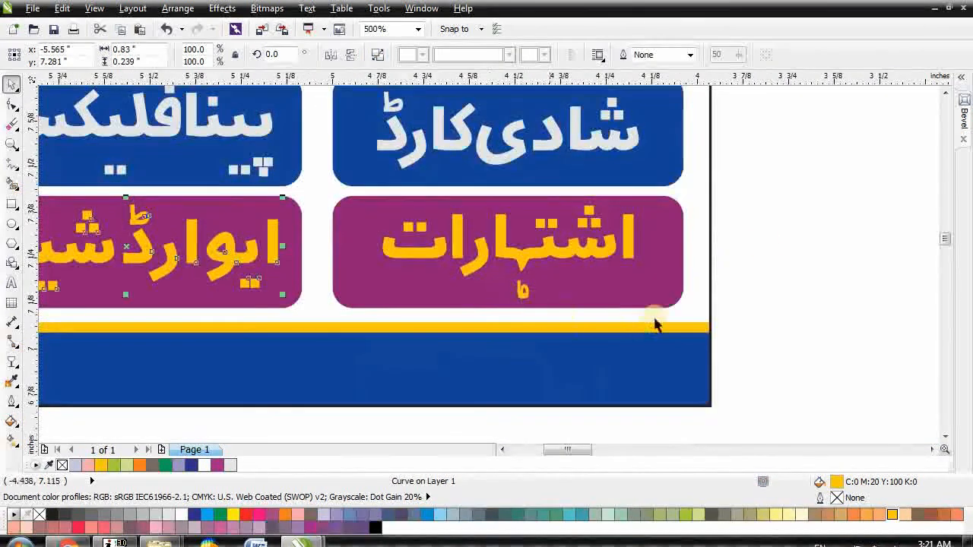
pyautogui.click(758, 251)
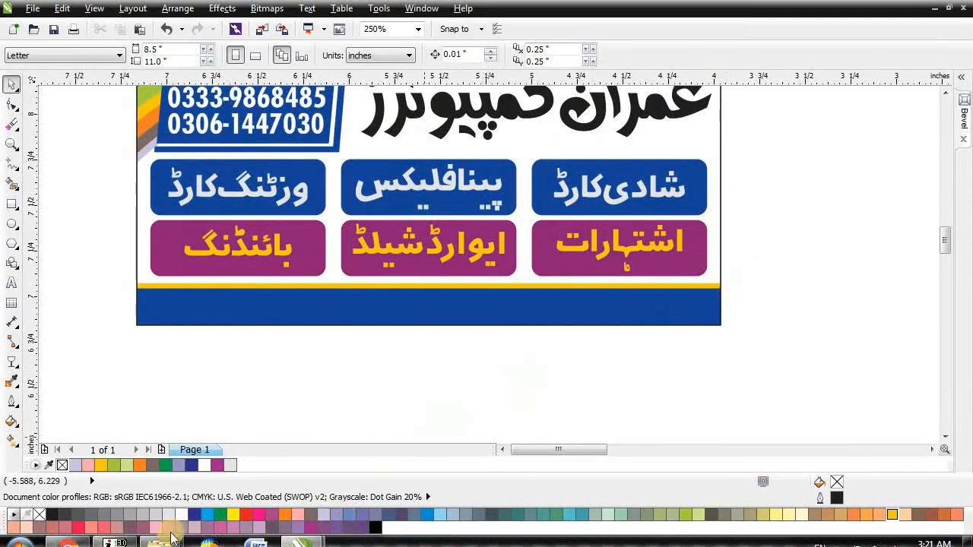
pyautogui.click(116, 542)
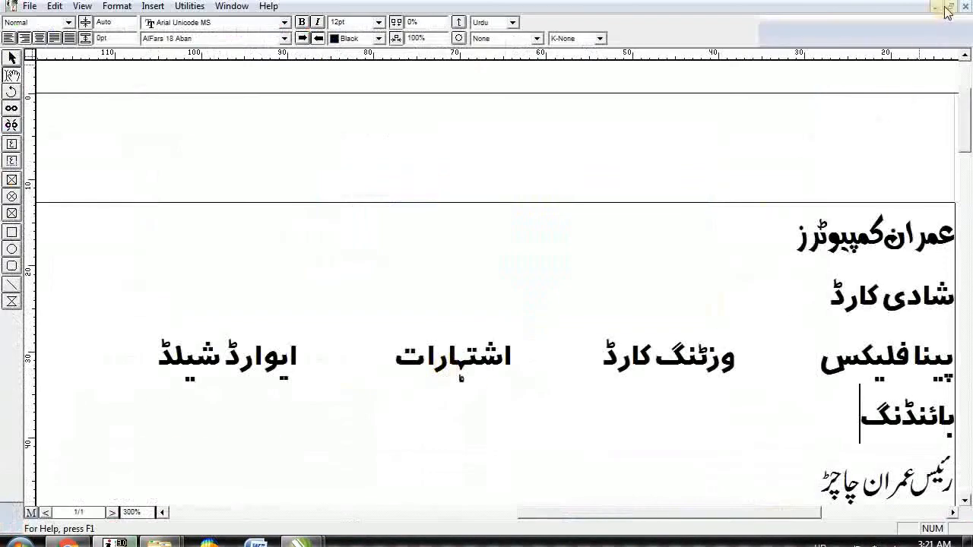
# Step: Maximize the Untitled-2 document in InPage and export its page as an EPS picture
pyautogui.click(951, 6)
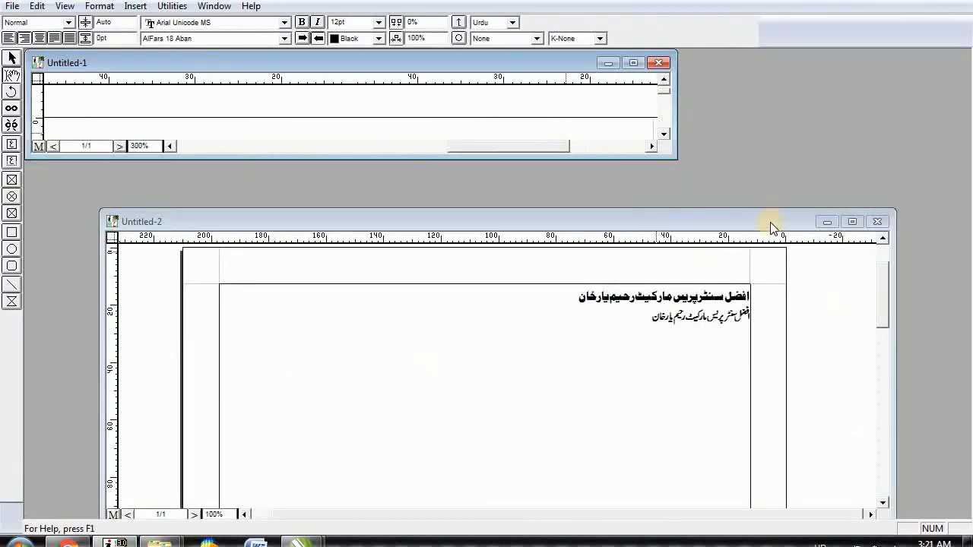
pyautogui.click(697, 369)
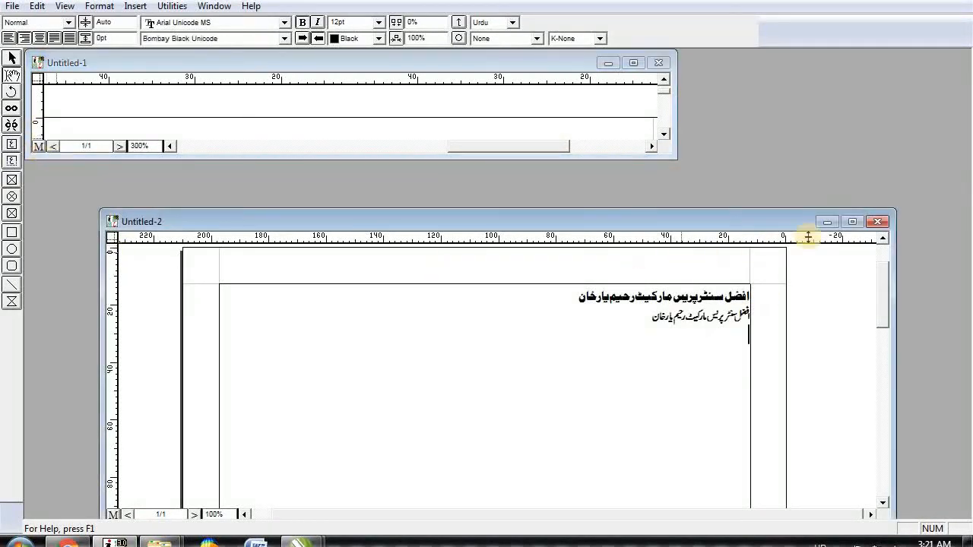
pyautogui.click(853, 221)
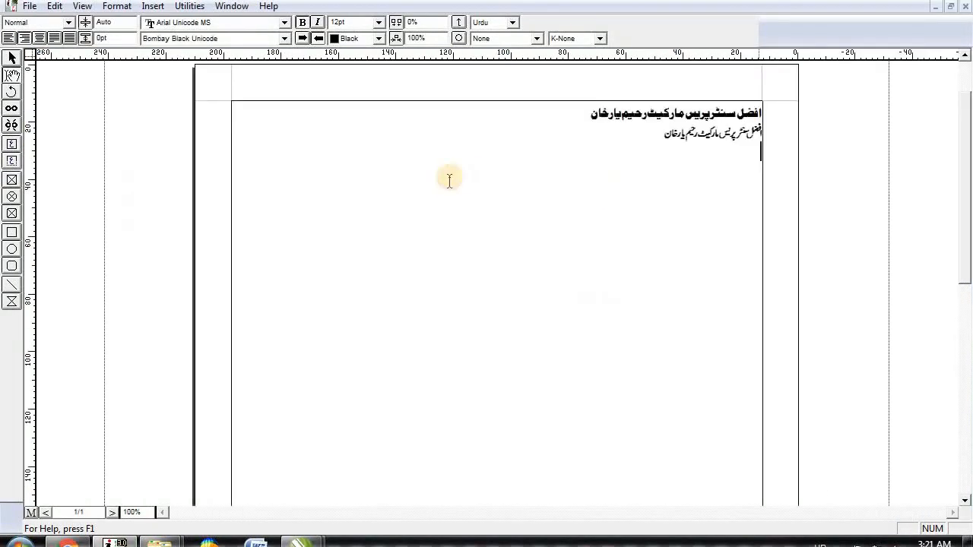
pyautogui.click(29, 6)
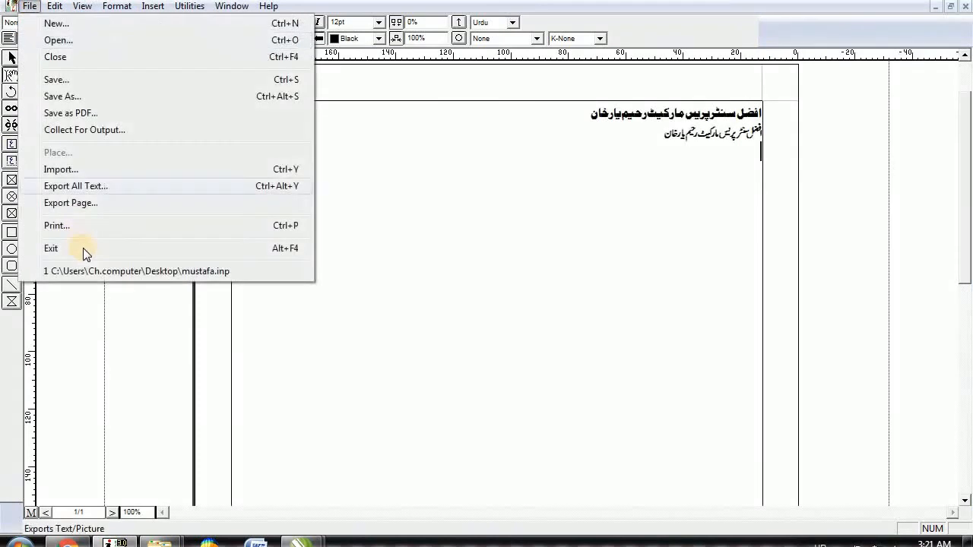
pyautogui.click(104, 200)
pyautogui.press('Escape')
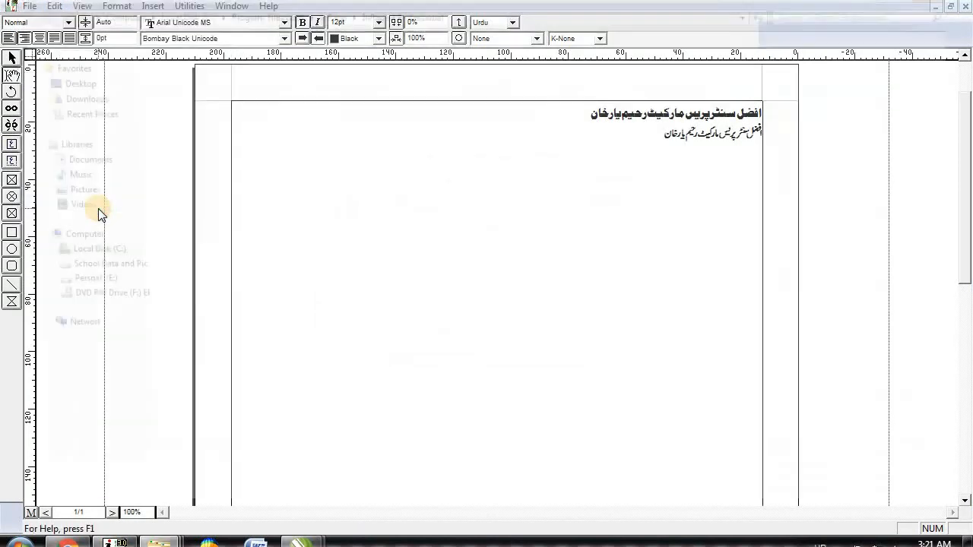
# Step: Import the exported EPS address text into the CorelDRAW card and move it leftward
pyautogui.press('super+Tab')
pyautogui.press('super+Tab')
pyautogui.press('super+Tab')
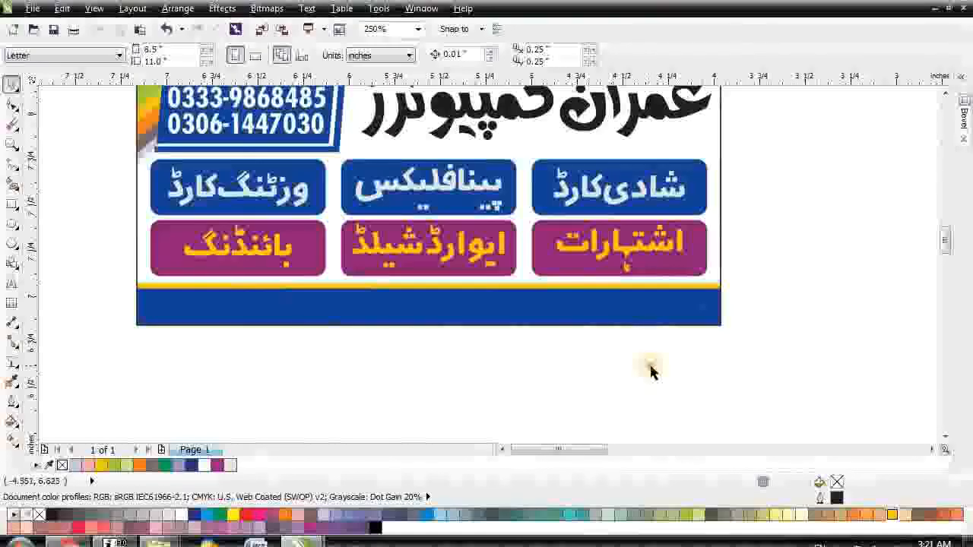
pyautogui.hotkey('ctrl', 'v')
pyautogui.press('Return')
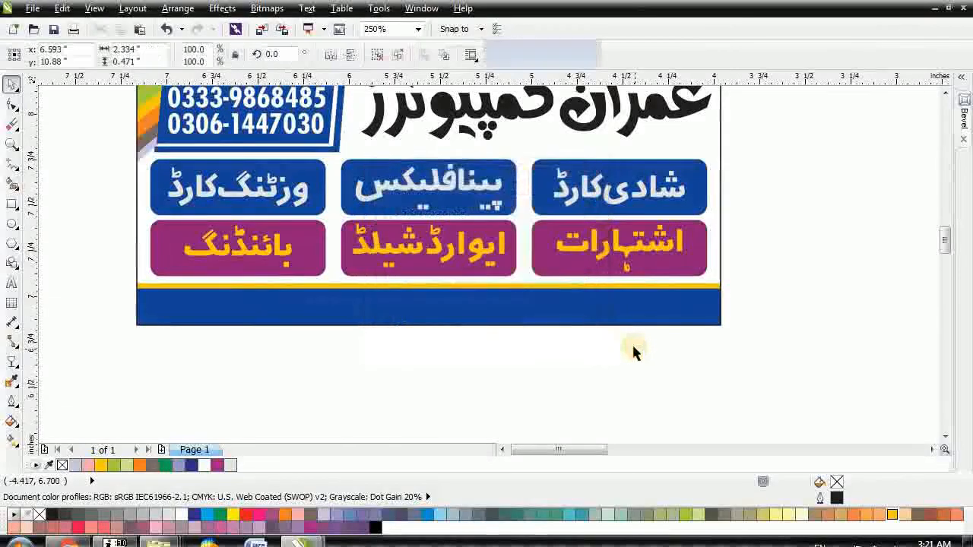
pyautogui.press('F4')
pyautogui.moveTo(840, 362); pyautogui.dragTo(217, 365)
pyautogui.scroll(-2, 343, 242)
pyautogui.moveTo(141, 244); pyautogui.dragTo(364, 329)
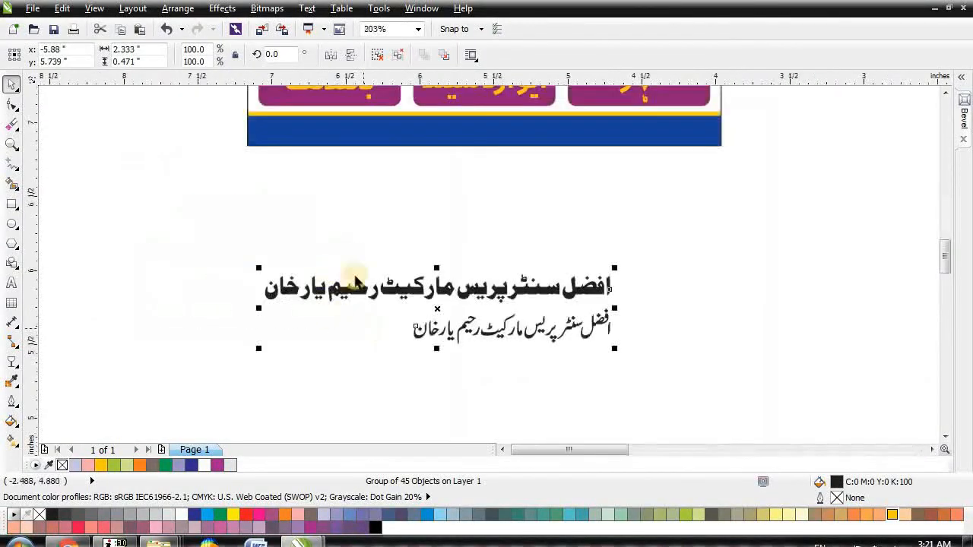
# Step: Ungroup the imported text, combine the top Urdu line into one curve, and move it onto the blue footer
pyautogui.hotkey('ctrl', 'u')
pyautogui.press('Escape')
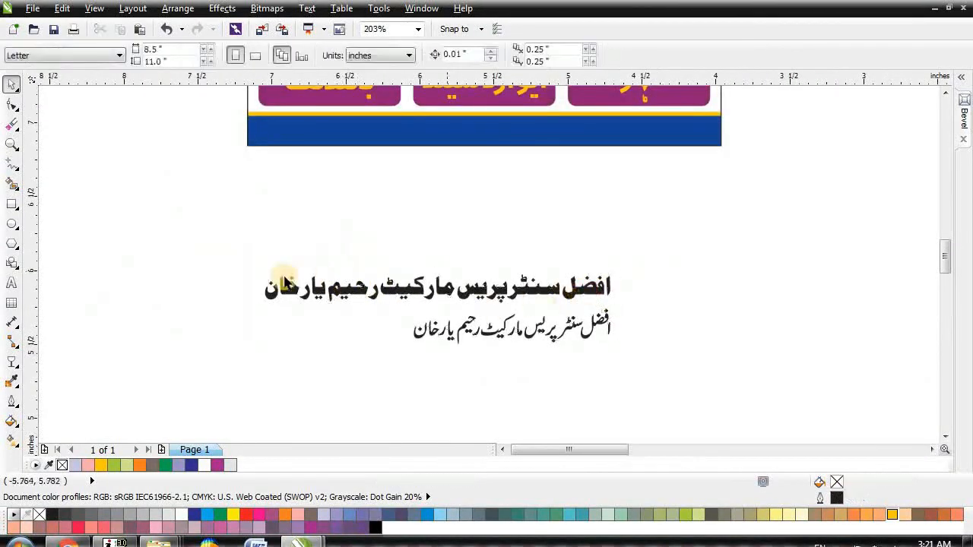
pyautogui.scroll(2, 243, 273)
pyautogui.scroll(-2, 199, 244)
pyautogui.moveTo(191, 225); pyautogui.dragTo(623, 293)
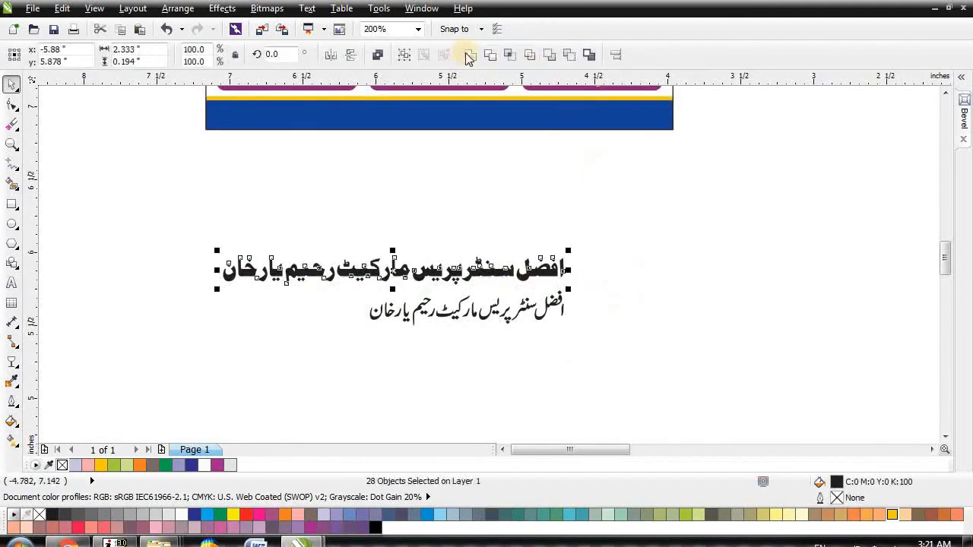
pyautogui.hotkey('ctrl', 'l')
pyautogui.moveTo(399, 273); pyautogui.dragTo(437, 114)
pyautogui.scroll(3, 446, 152)
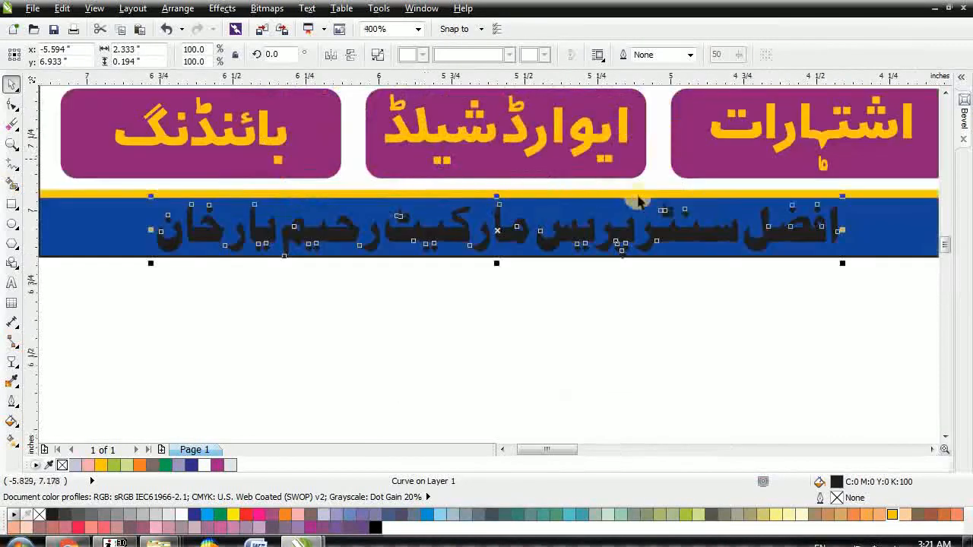
# Step: Nudge the yellow stripe up twice and raise the blue footer rectangle over it
pyautogui.keyDown('ctrl'); pyautogui.click(872, 219); pyautogui.keyUp('ctrl')
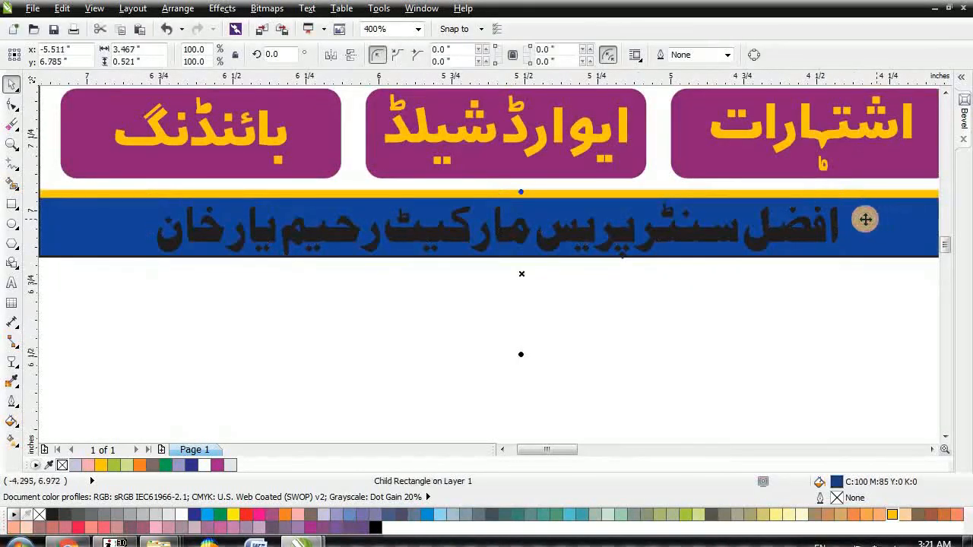
pyautogui.click(705, 195)
pyautogui.keyDown('ctrl'); pyautogui.click(705, 193); pyautogui.keyUp('ctrl')
pyautogui.press('Up')
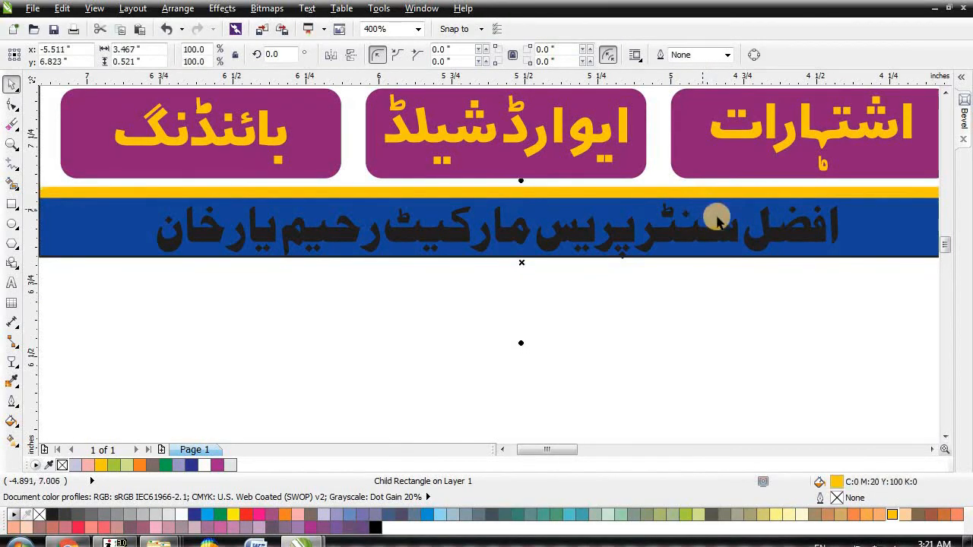
pyautogui.press('Up')
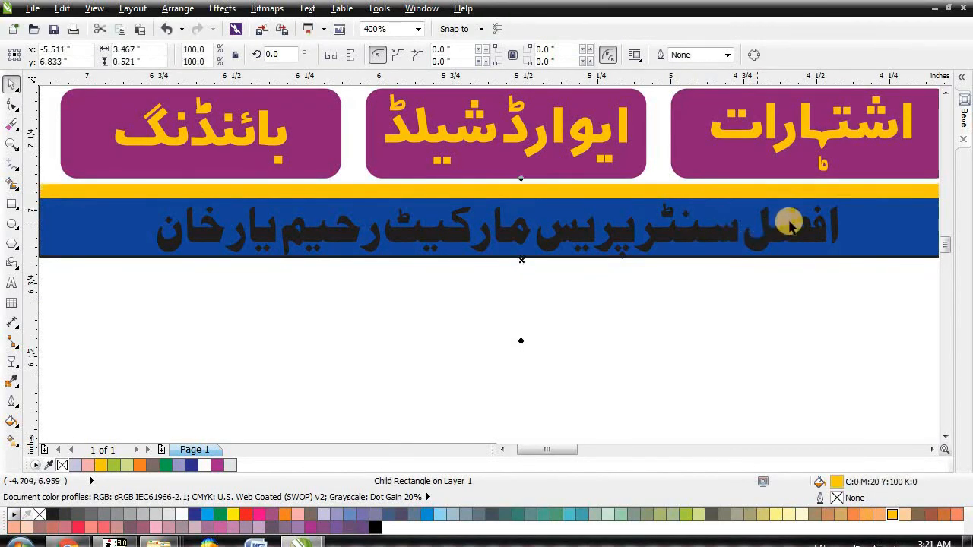
pyautogui.click(878, 232)
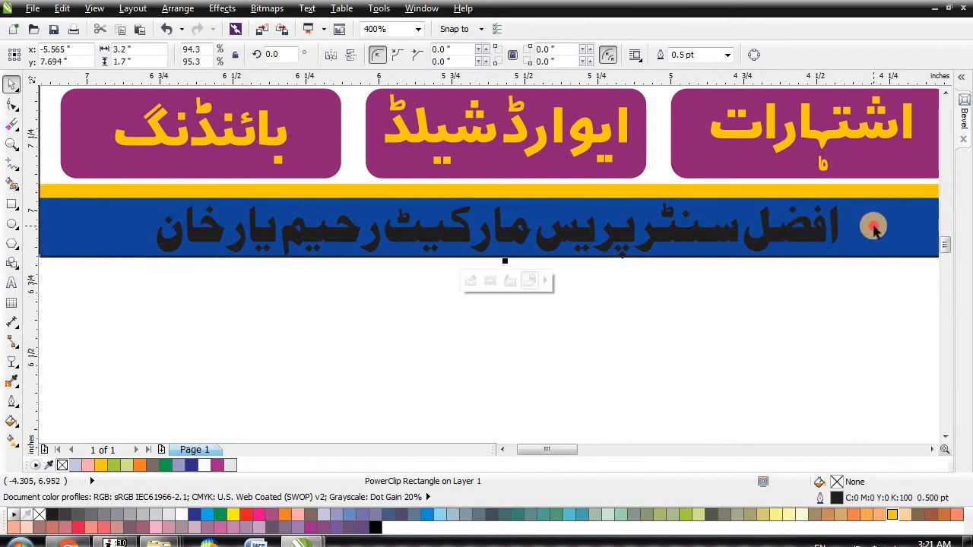
pyautogui.keyDown('ctrl'); pyautogui.click(872, 226); pyautogui.keyUp('ctrl')
pyautogui.press('Up')
pyautogui.press('Up')
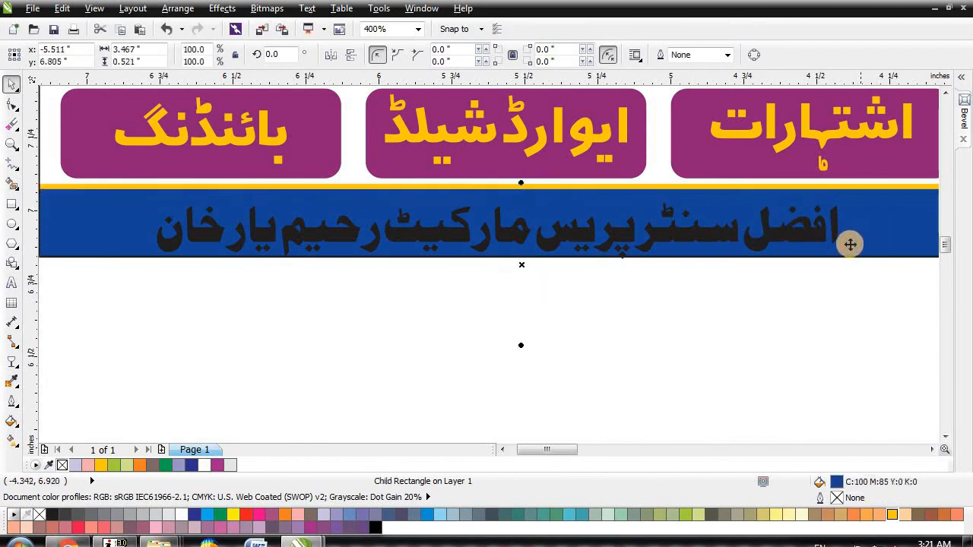
pyautogui.click(787, 305)
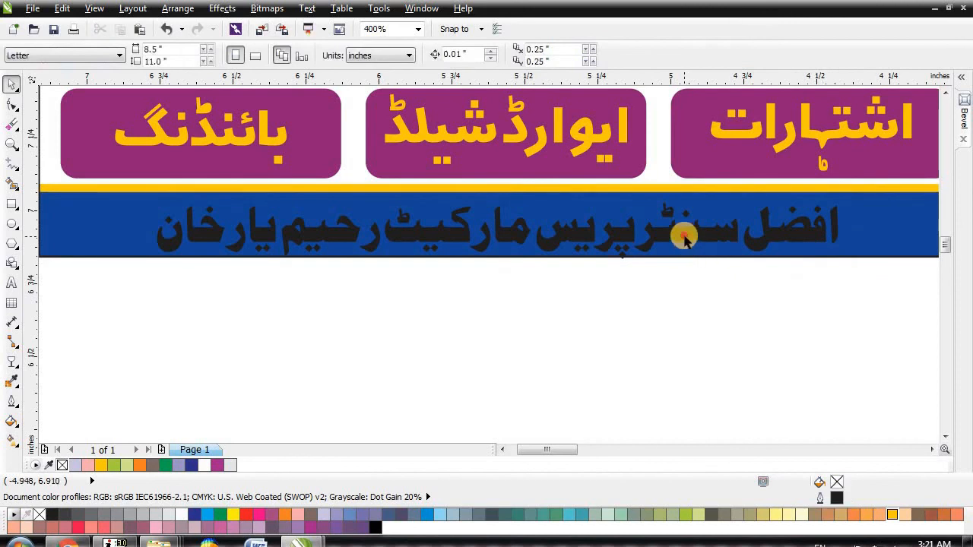
# Step: Fill the Urdu address line yellow, then select the leftover loose copy of the address
pyautogui.click(684, 237)
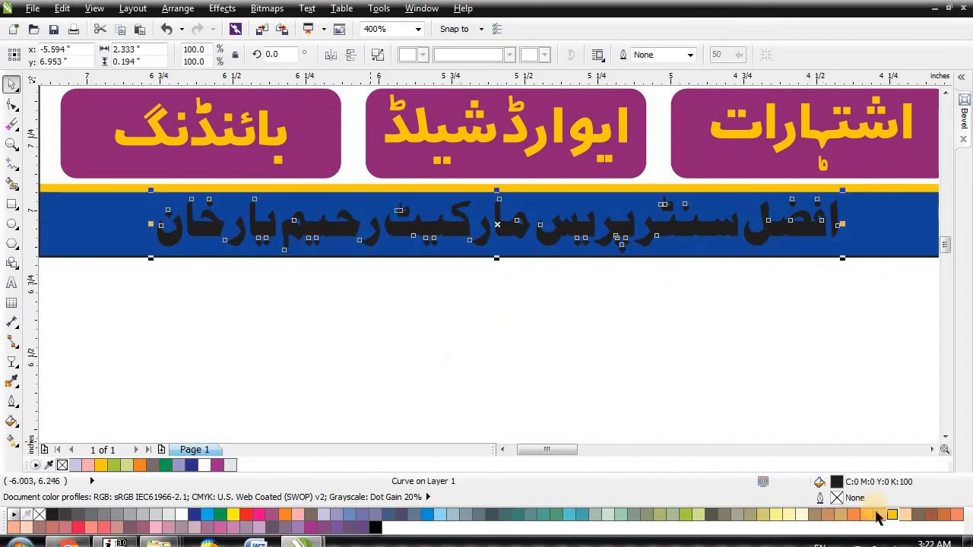
pyautogui.click(892, 514)
pyautogui.click(528, 311)
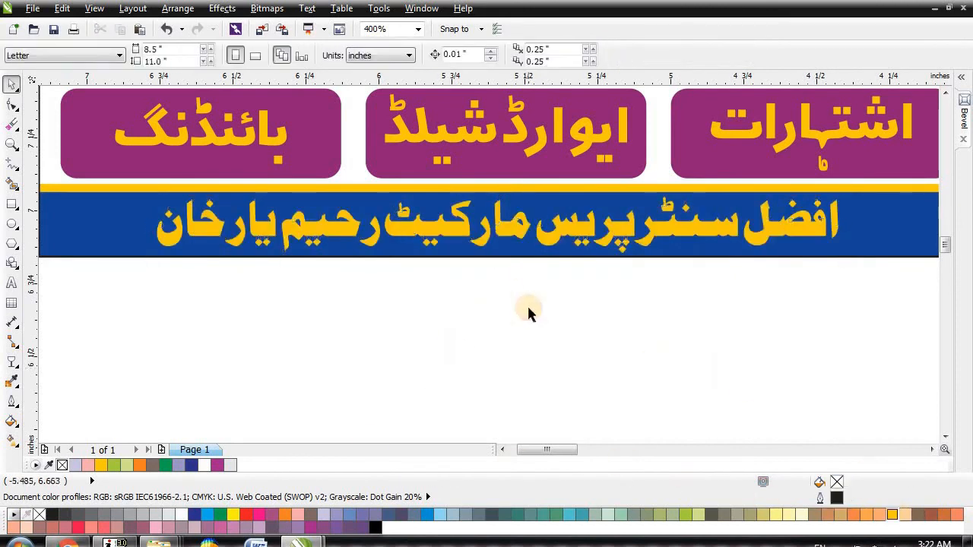
pyautogui.scroll(-3, 505, 268)
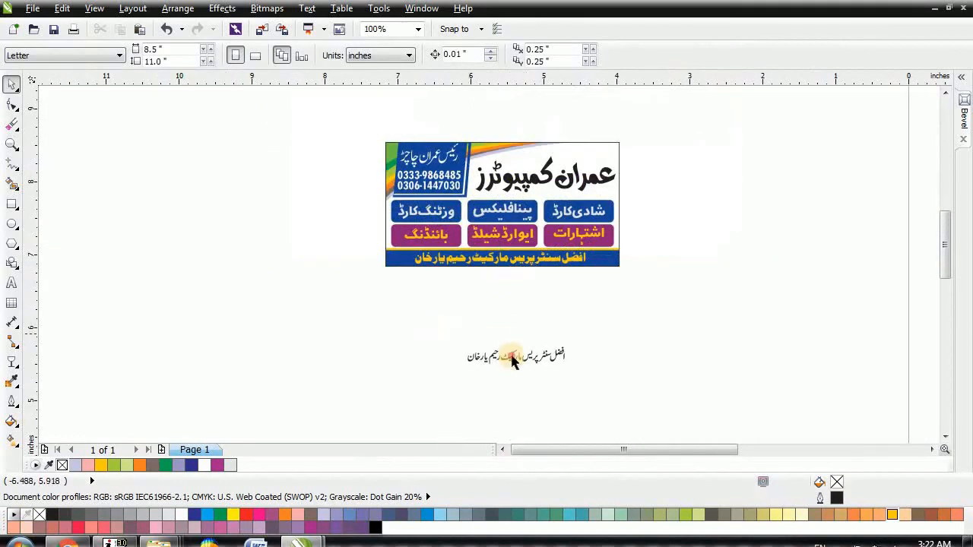
pyautogui.moveTo(718, 393); pyautogui.dragTo(719, 395)
# Step: Delete the stray address copy, nudge the heading into place, and fill it red
pyautogui.press('Delete')
pyautogui.scroll(1, 571, 164)
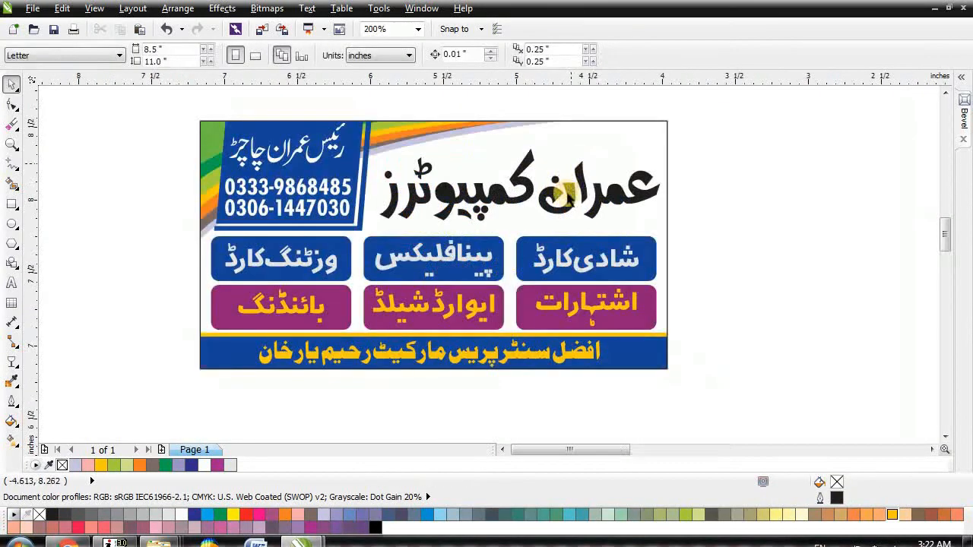
pyautogui.click(601, 190)
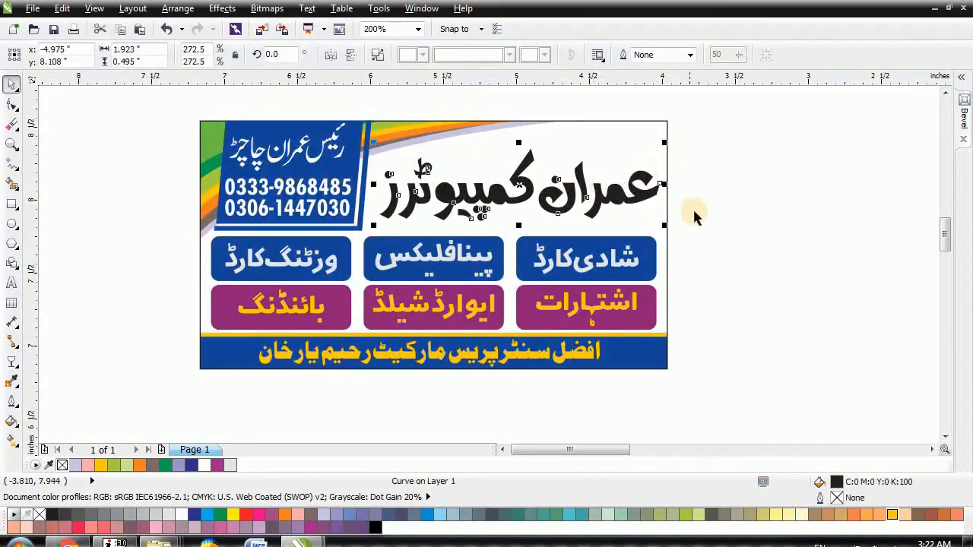
pyautogui.press('Up')
pyautogui.press('Up')
pyautogui.press('Up')
pyautogui.press('Left')
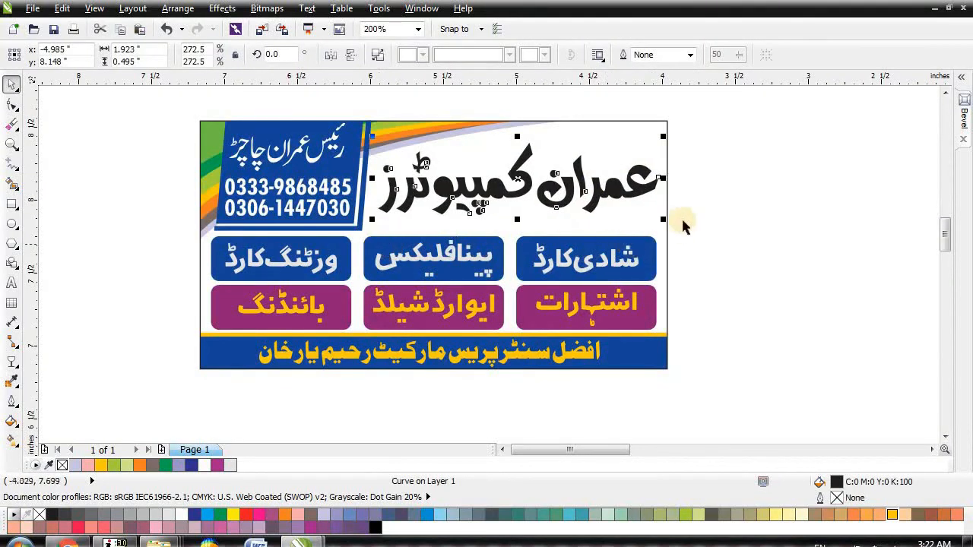
pyautogui.click(246, 515)
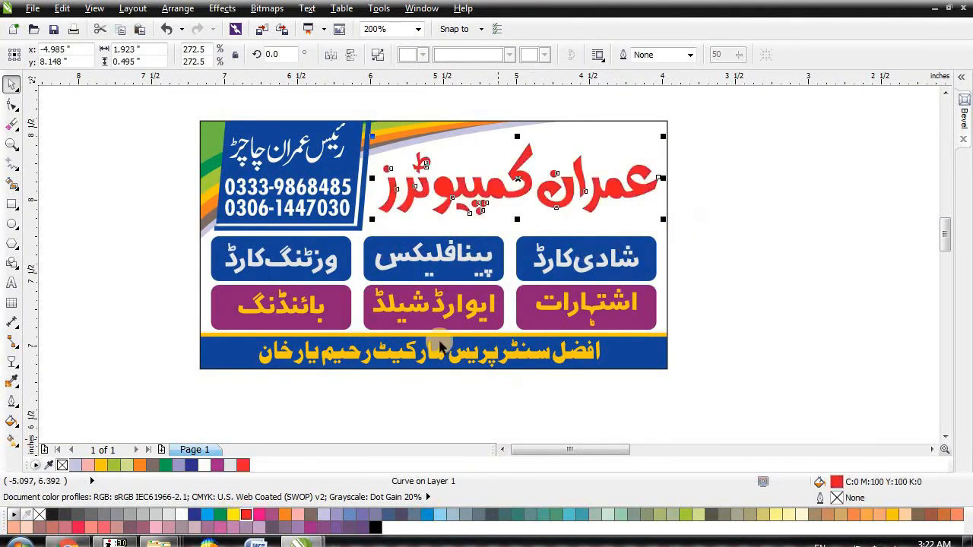
# Step: Give the heading a white 3 pt outline with rounded corners and ends, behind the fill
pyautogui.press('F12')
pyautogui.write('3')
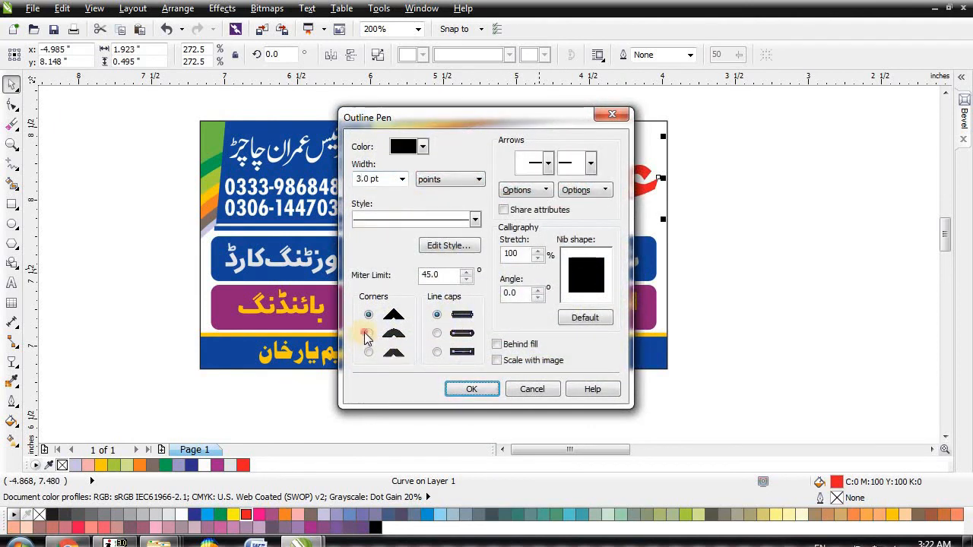
pyautogui.click(368, 333)
pyautogui.click(437, 334)
pyautogui.click(537, 344)
pyautogui.press('Return')
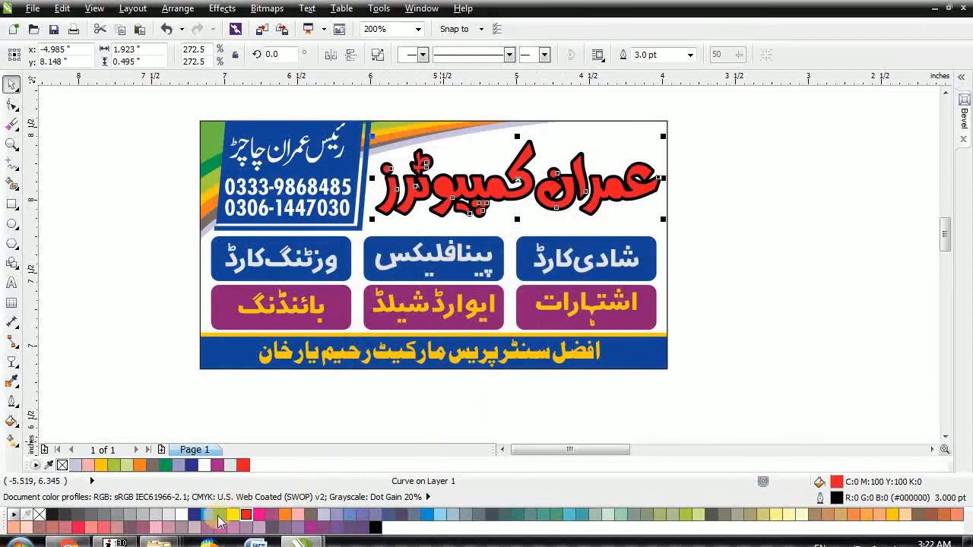
pyautogui.rightClick(183, 514)
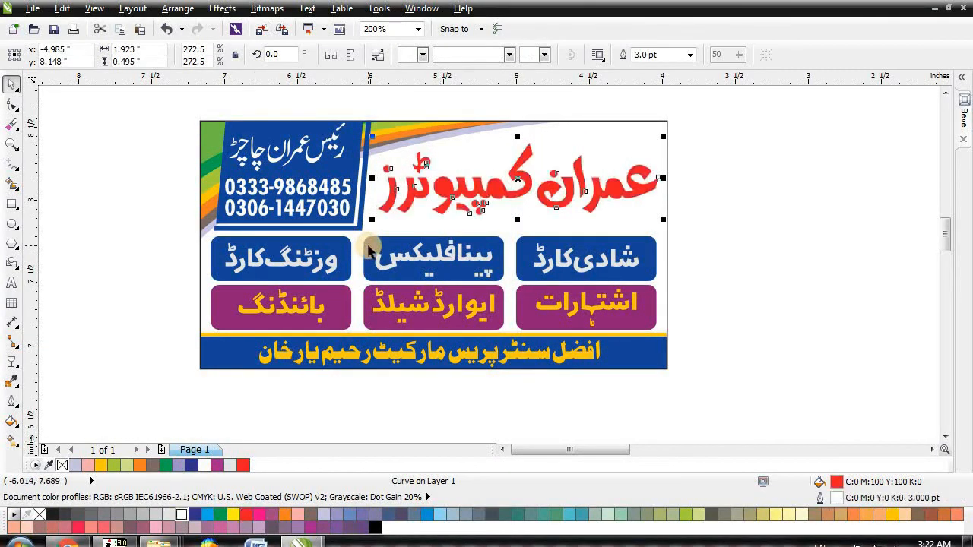
# Step: Duplicate the heading, offset the copy down-left, and fill it 20% grey as a shadow
pyautogui.press('Down')
pyautogui.press('Down')
pyautogui.press('Down')
pyautogui.press('Left')
pyautogui.press('Left')
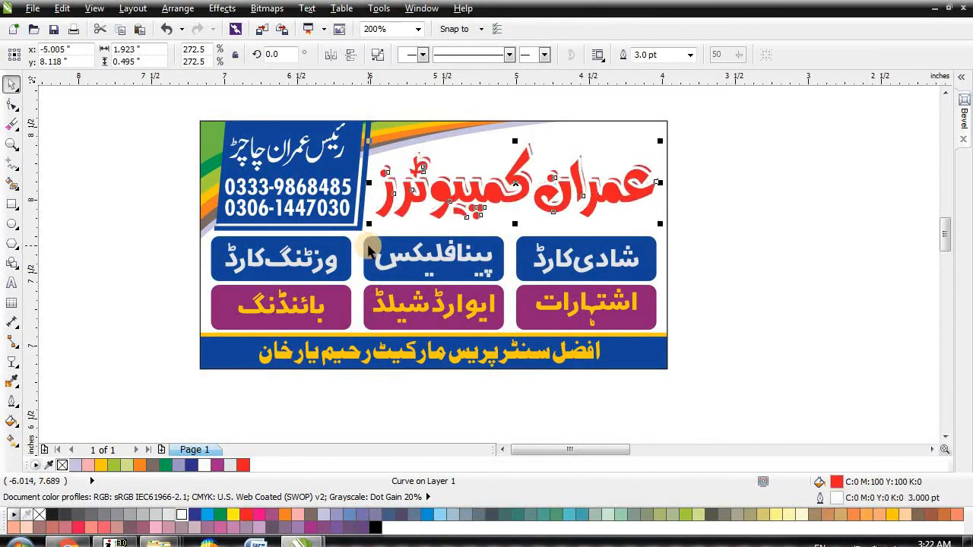
pyautogui.click(156, 515)
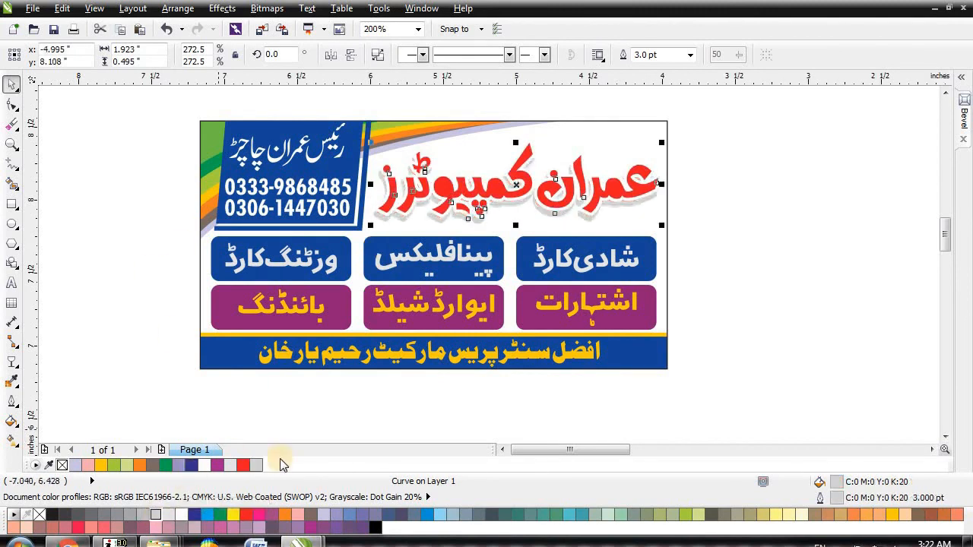
pyautogui.click(711, 219)
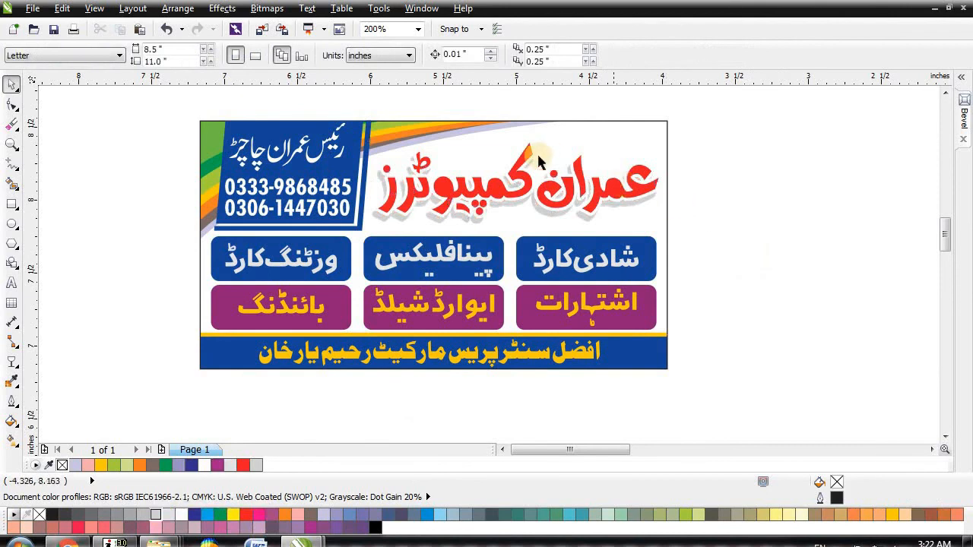
pyautogui.scroll(1, 537, 161)
pyautogui.scroll(-1, 726, 225)
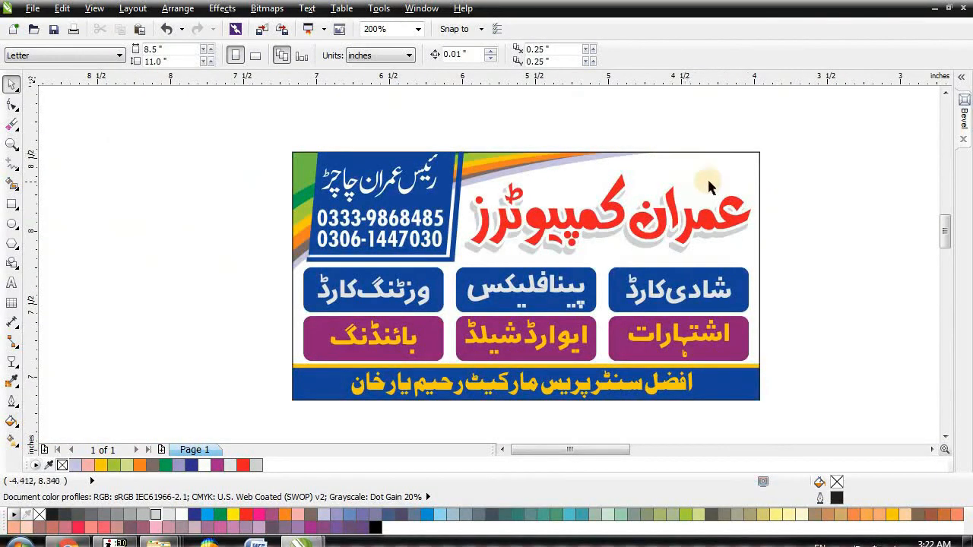
# Step: Select the inner and outer blue panel shapes and centre them on each other
pyautogui.moveTo(809, 275); pyautogui.dragTo(458, 175)
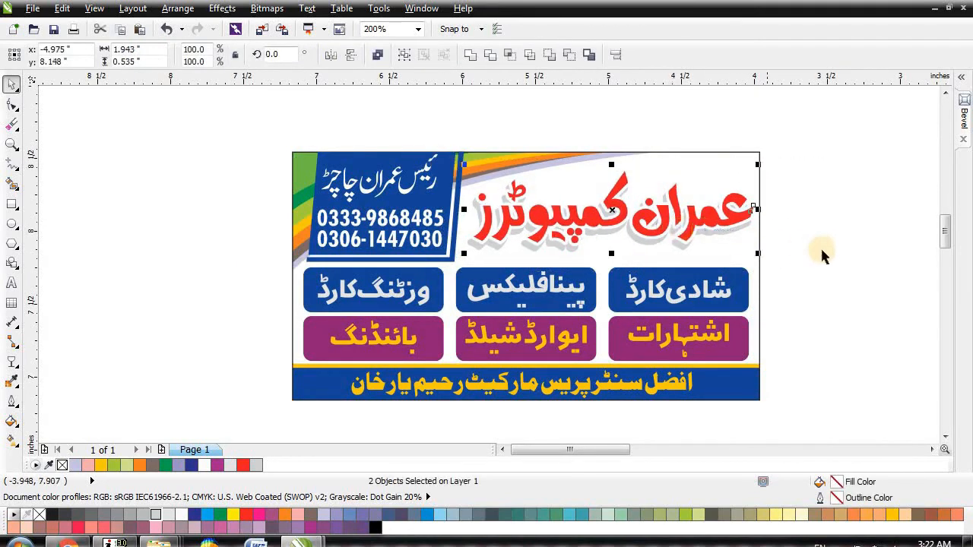
pyautogui.click(833, 228)
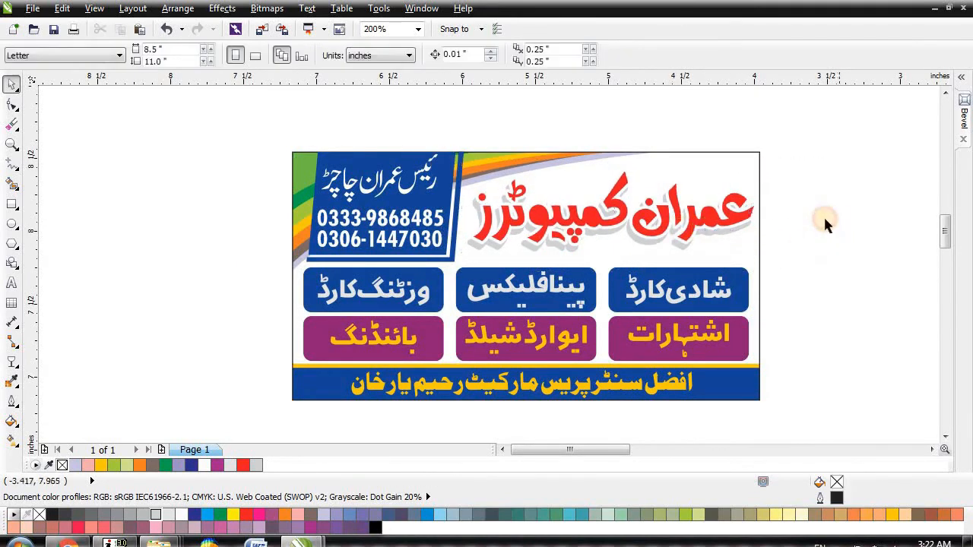
pyautogui.moveTo(260, 129); pyautogui.dragTo(295, 153)
pyautogui.click(335, 156)
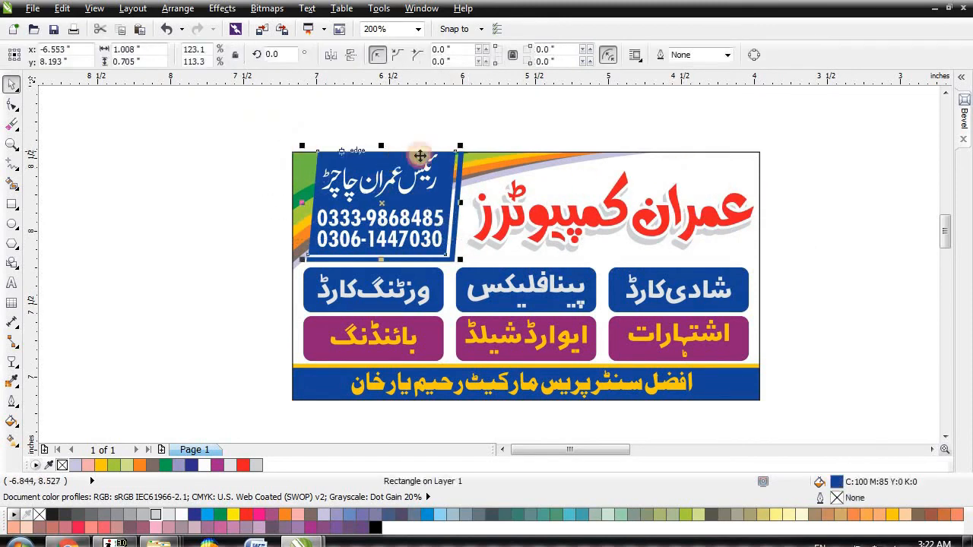
pyautogui.scroll(1, 448, 160)
pyautogui.keyDown('shift'); pyautogui.click(482, 153); pyautogui.keyUp('shift')
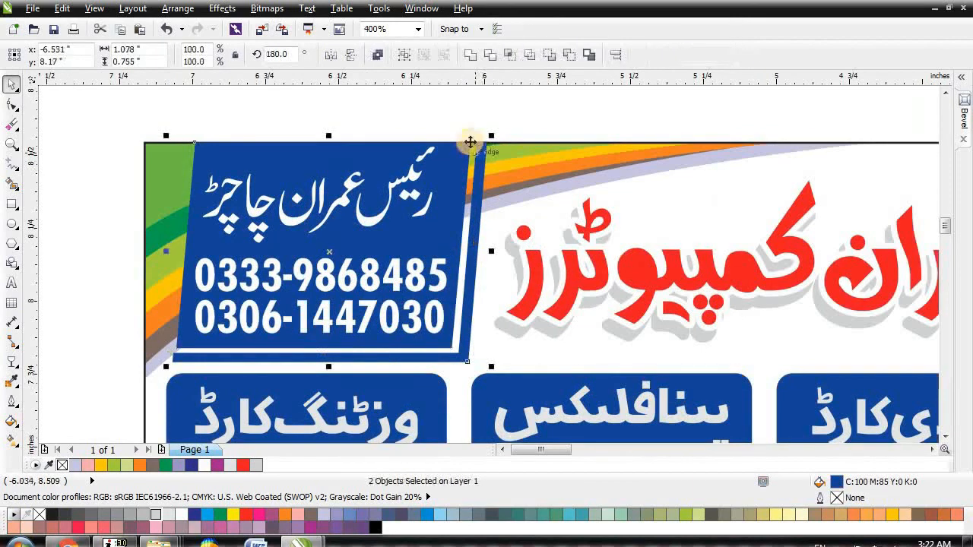
pyautogui.press('c')
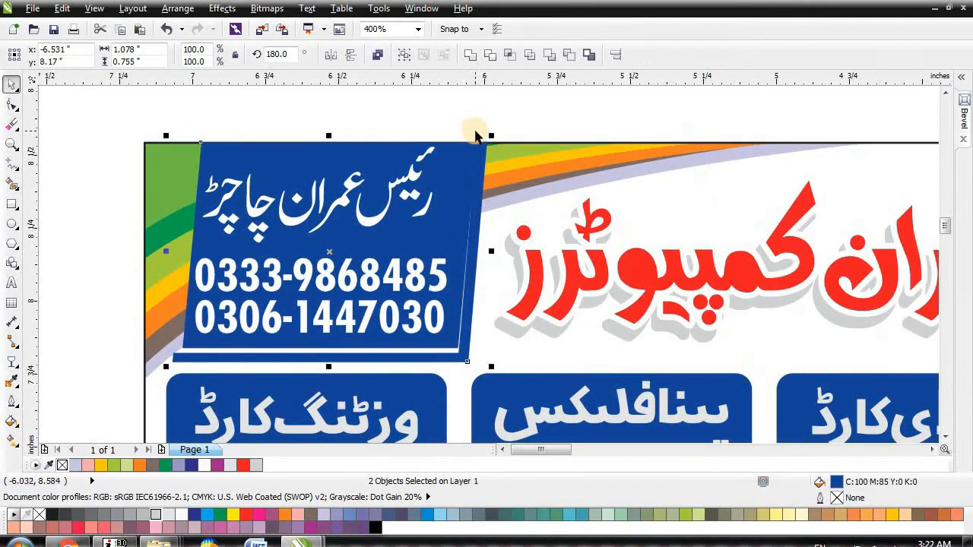
# Step: Try Effects > PowerClip > Place Inside Frame, cancel the container pick, and undo the centring
pyautogui.click(221, 9)
pyautogui.moveTo(246, 219)
pyautogui.click(402, 221)
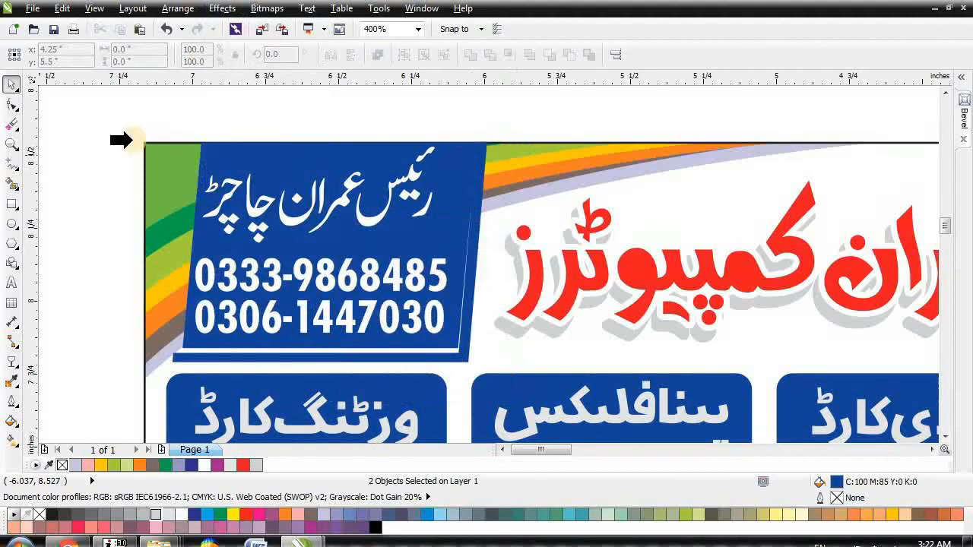
pyautogui.click(66, 93)
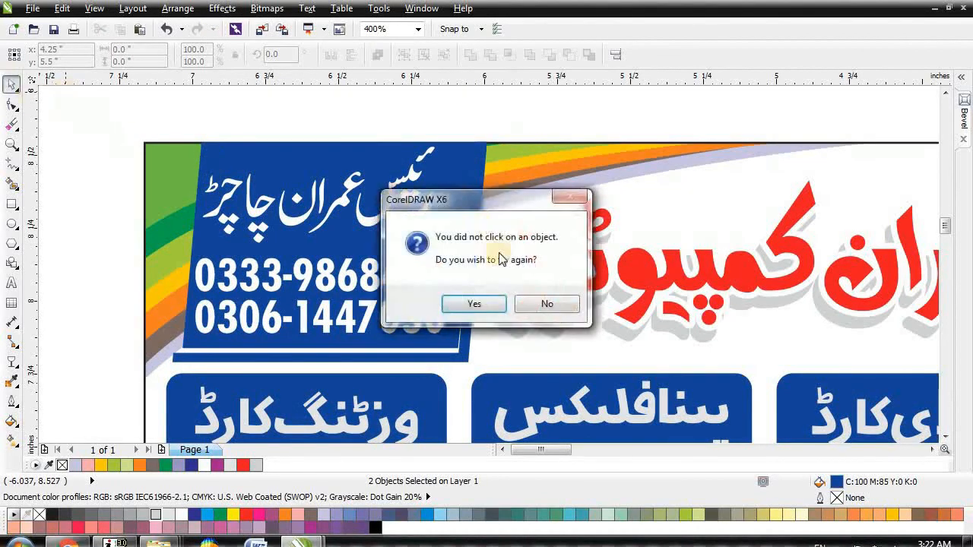
pyautogui.click(549, 304)
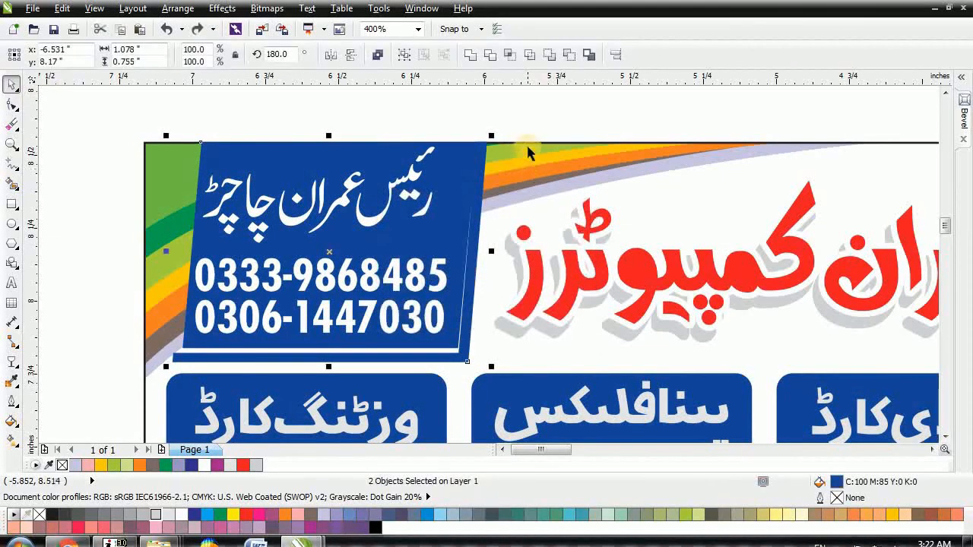
pyautogui.hotkey('ctrl', 'z')
# Step: Reselect both blue shapes and PowerClip them inside the card's border rectangle
pyautogui.click(527, 126)
pyautogui.click(459, 158)
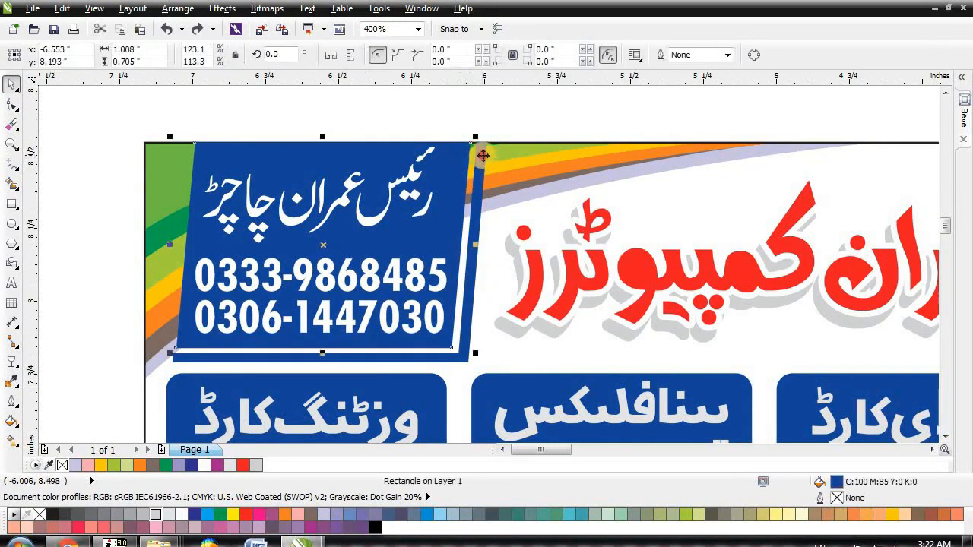
pyautogui.keyDown('shift'); pyautogui.click(484, 155); pyautogui.keyUp('shift')
pyautogui.hotkey('alt', 'c')
pyautogui.press('w')
pyautogui.press('p')
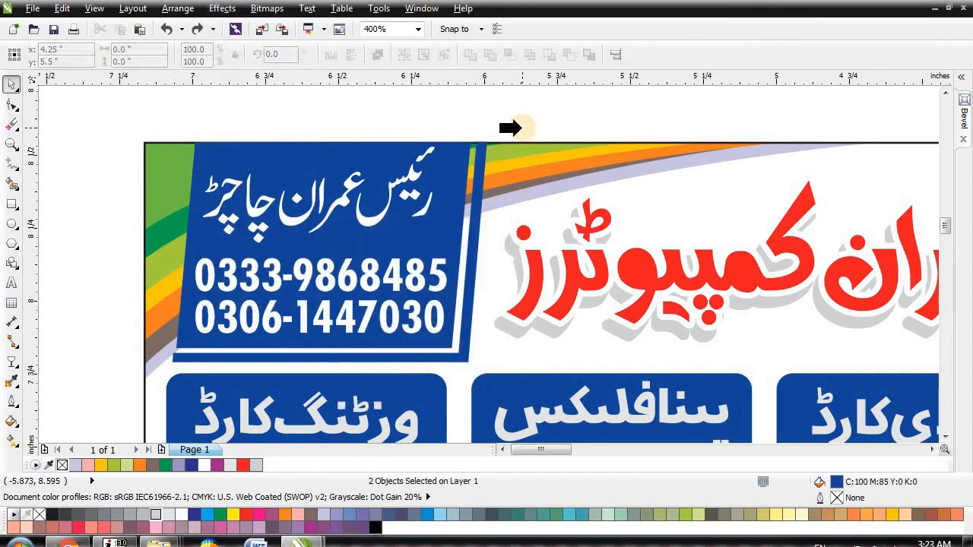
pyautogui.click(530, 167)
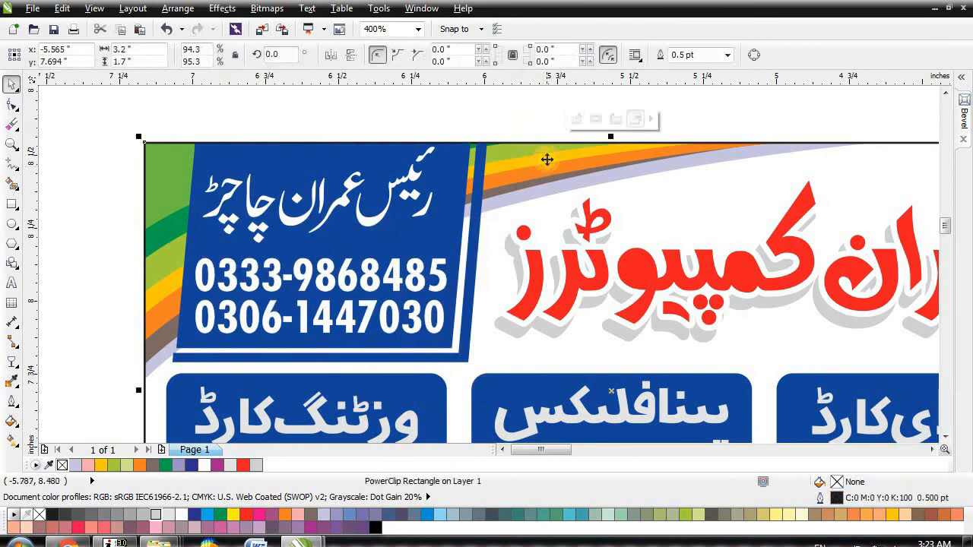
pyautogui.click(507, 122)
pyautogui.scroll(-2, 257, 159)
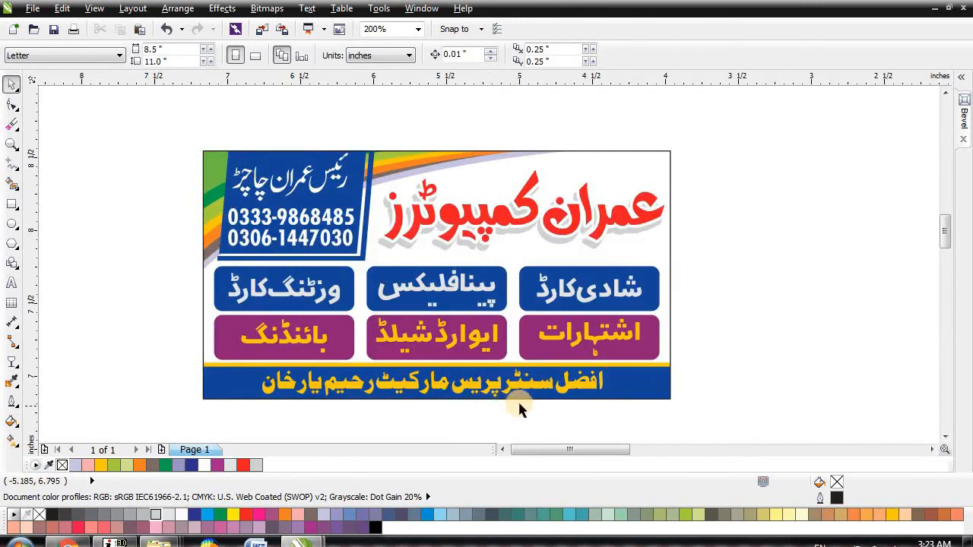
pyautogui.scroll(1, 651, 220)
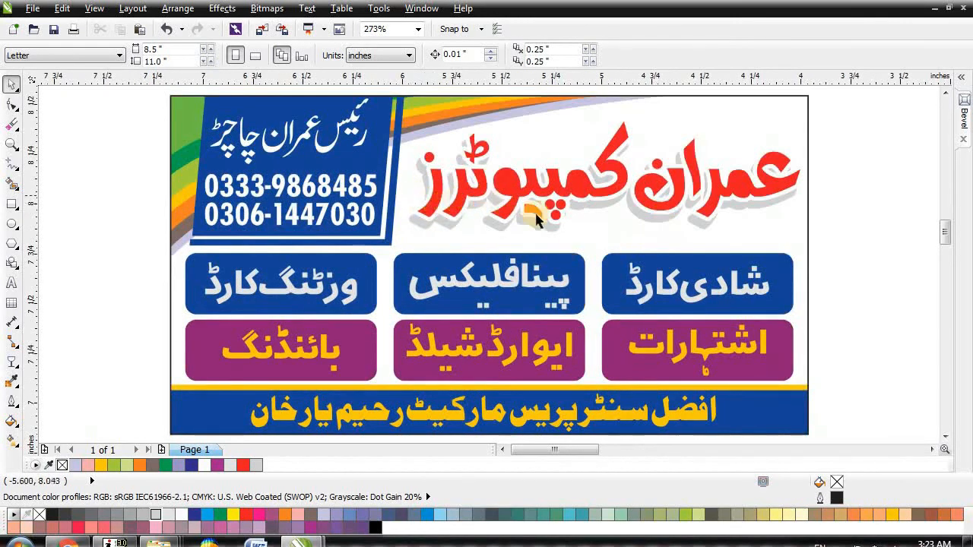
pyautogui.scroll(-2, 609, 206)
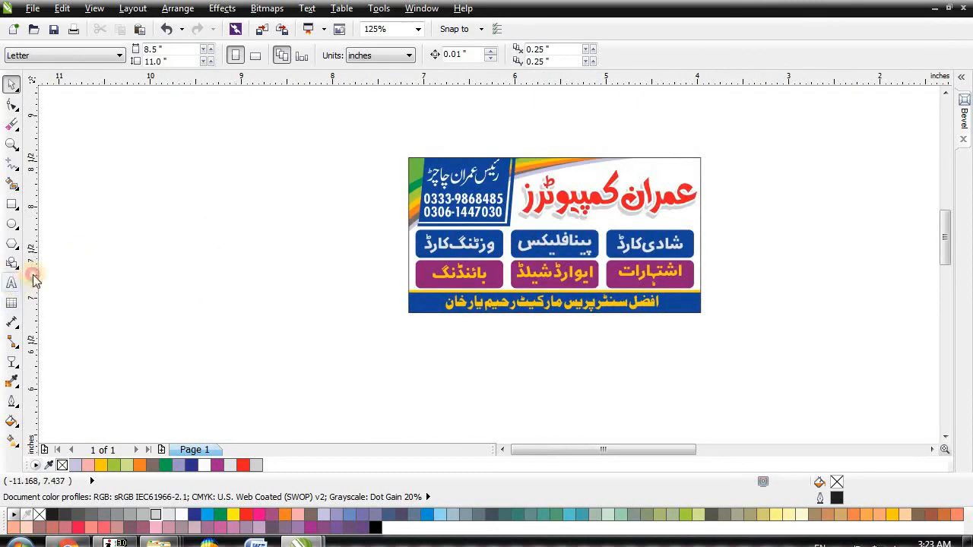
pyautogui.click(12, 283)
pyautogui.click(152, 228)
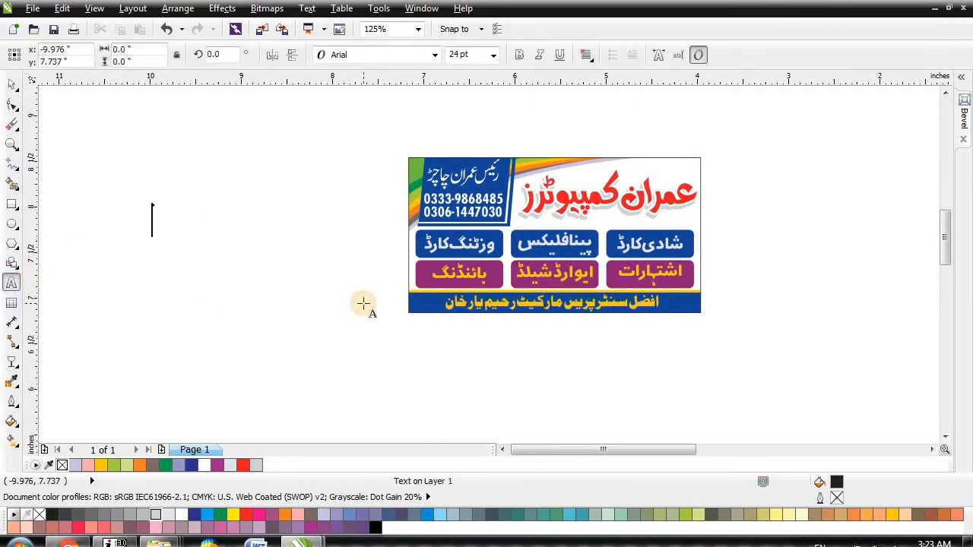
pyautogui.write('subscribe my channel')
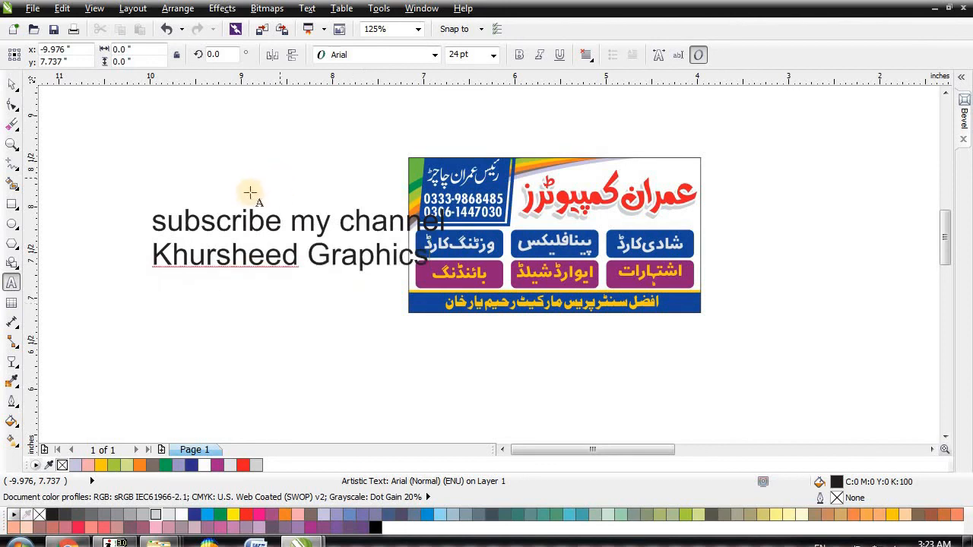
pyautogui.click(9, 86)
pyautogui.press('Delete')
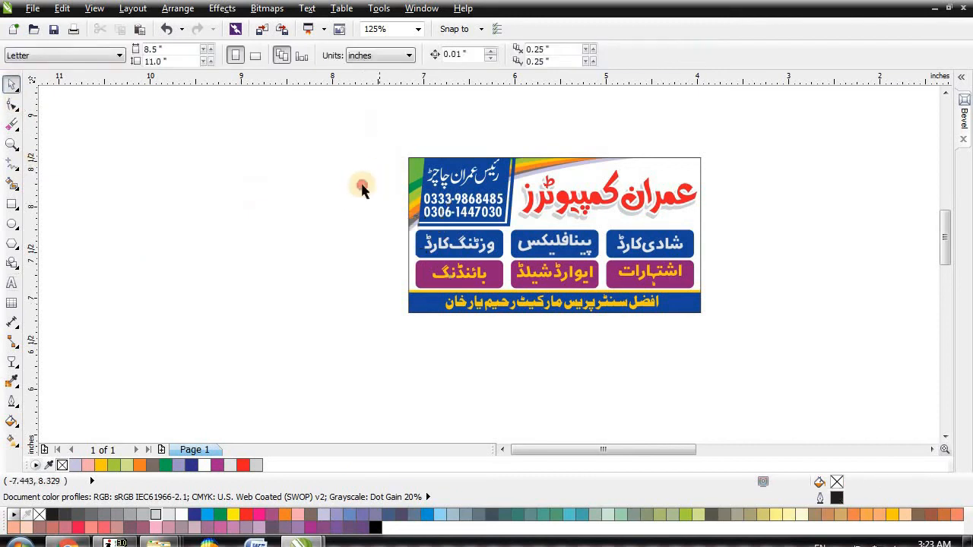